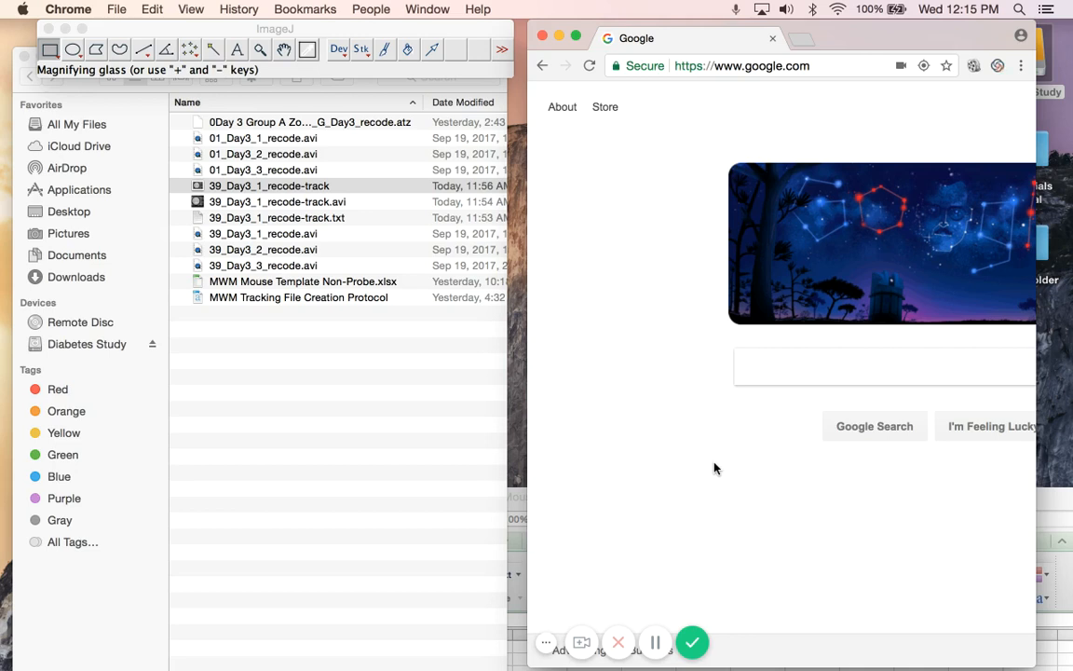
Switch to ImageJ and open the video 39_Day3_2_recode.avi from the MWM Trials Tutorial folder
{"action": "left_click", "coordinate": [318, 31]}
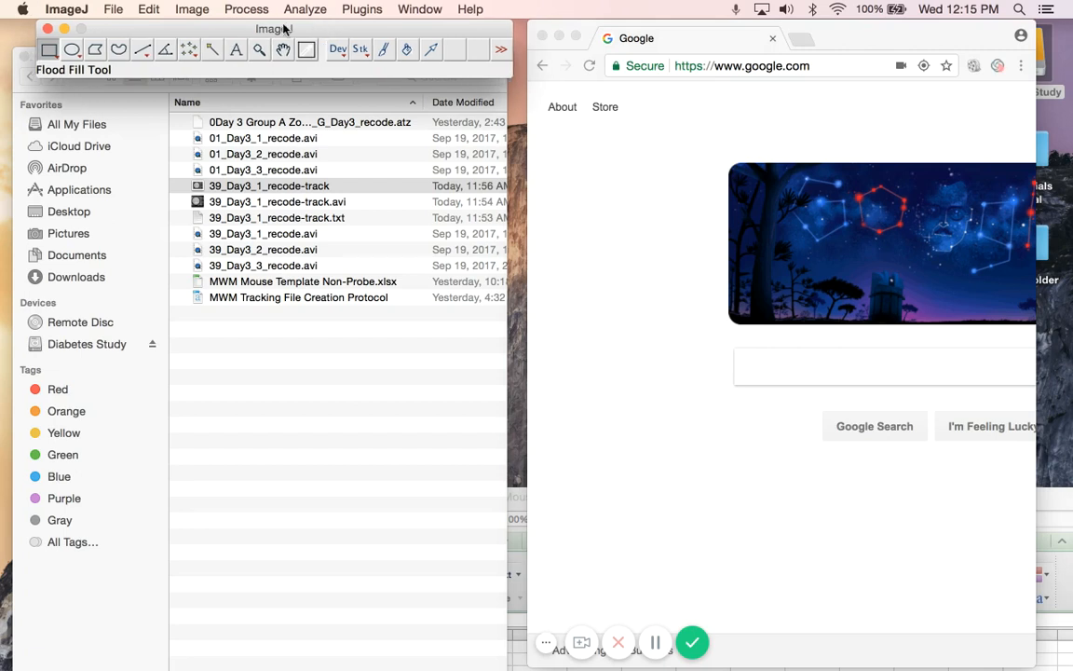
{"action": "left_click", "coordinate": [111, 11]}
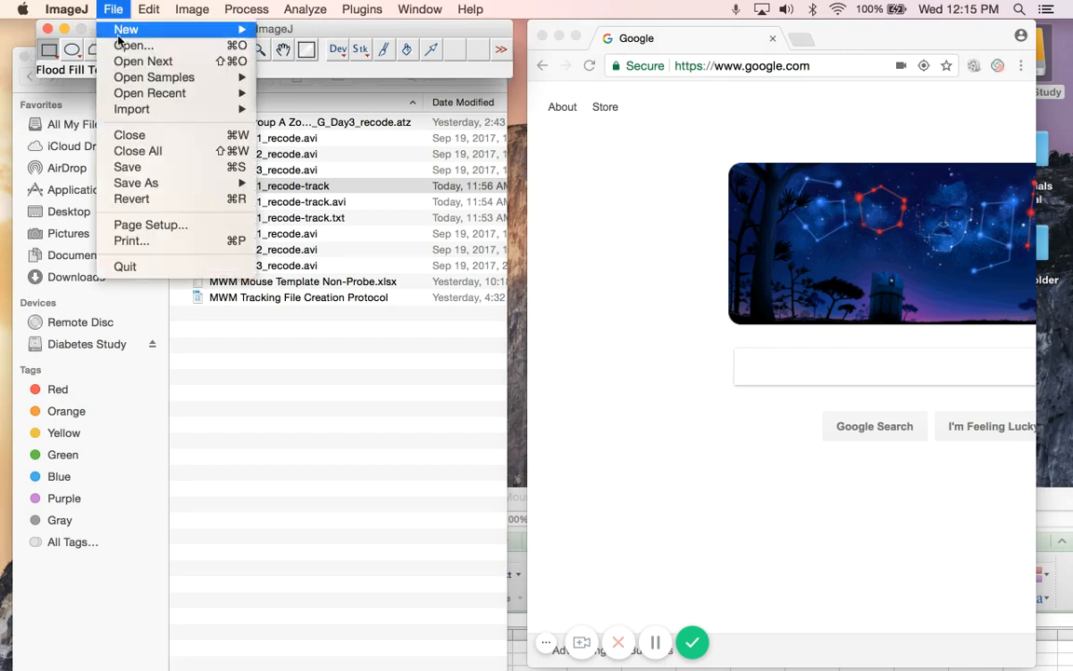
{"action": "left_click", "coordinate": [121, 47]}
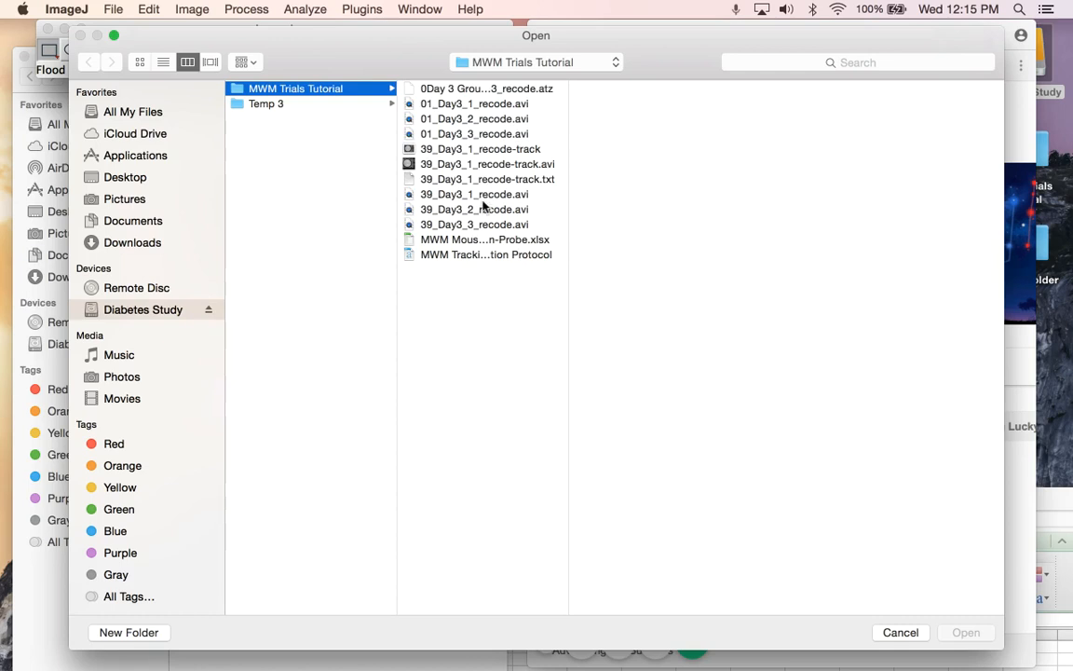
{"action": "left_click", "coordinate": [480, 210]}
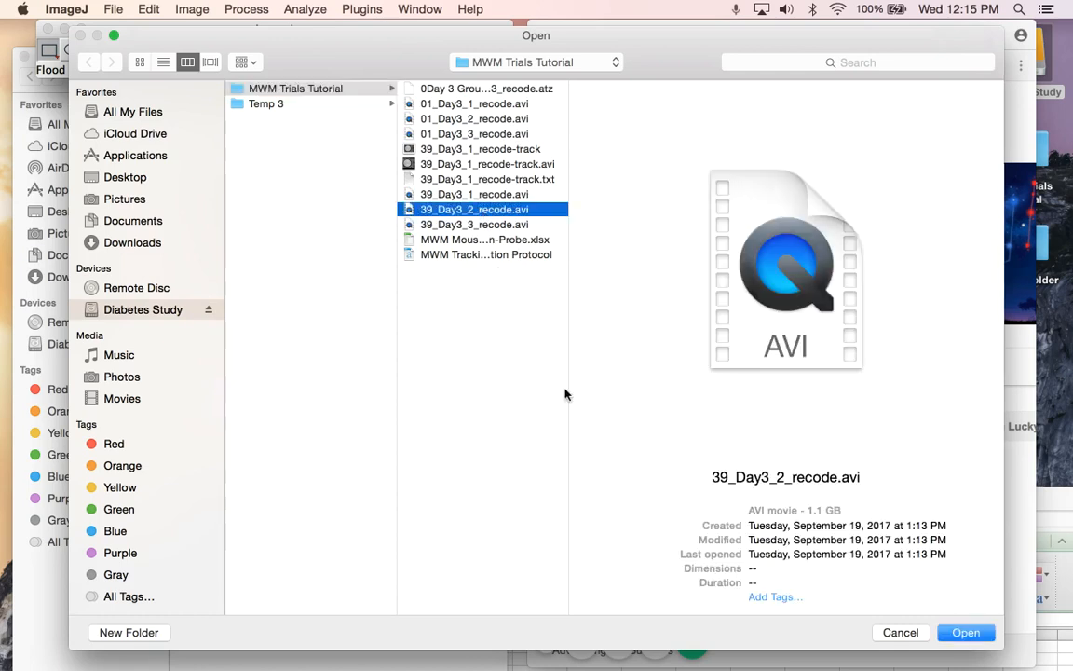
{"action": "left_click", "coordinate": [959, 633]}
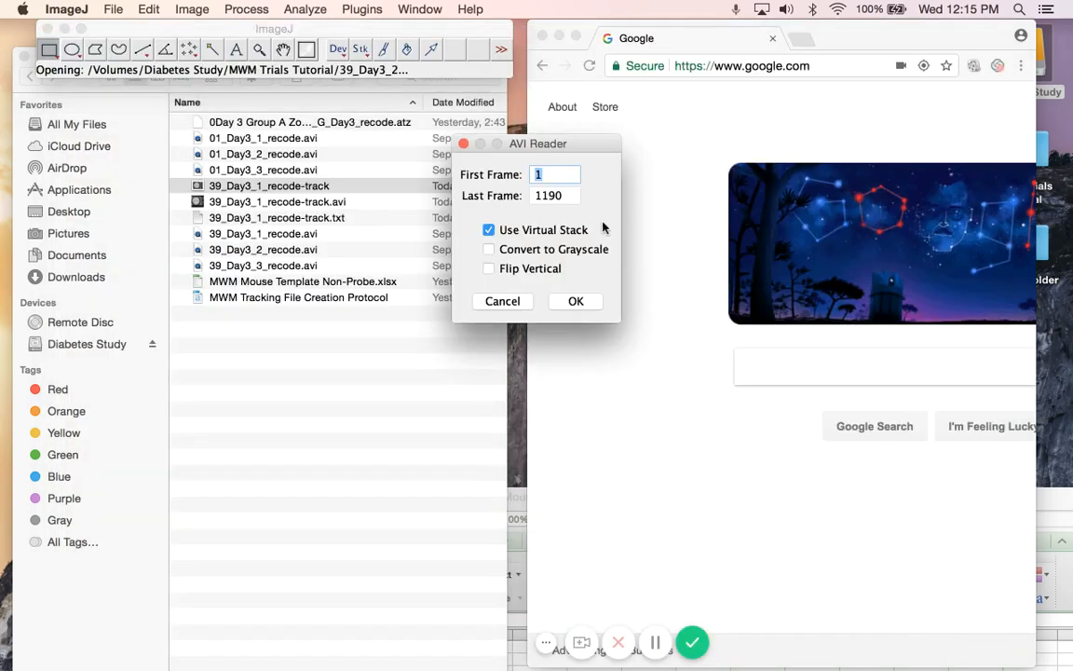
Import all the video's frames with the virtual stack option off and grayscale conversion on
{"action": "left_click_drag", "start_coordinate": [589, 149], "coordinate": [567, 136]}
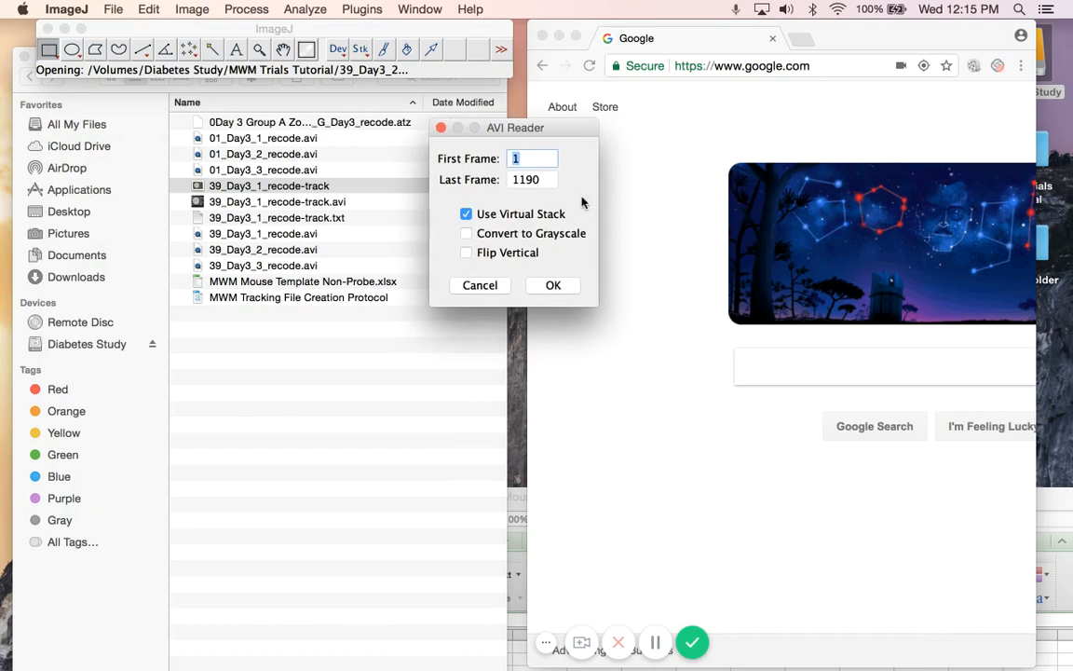
{"action": "left_click", "coordinate": [466, 215]}
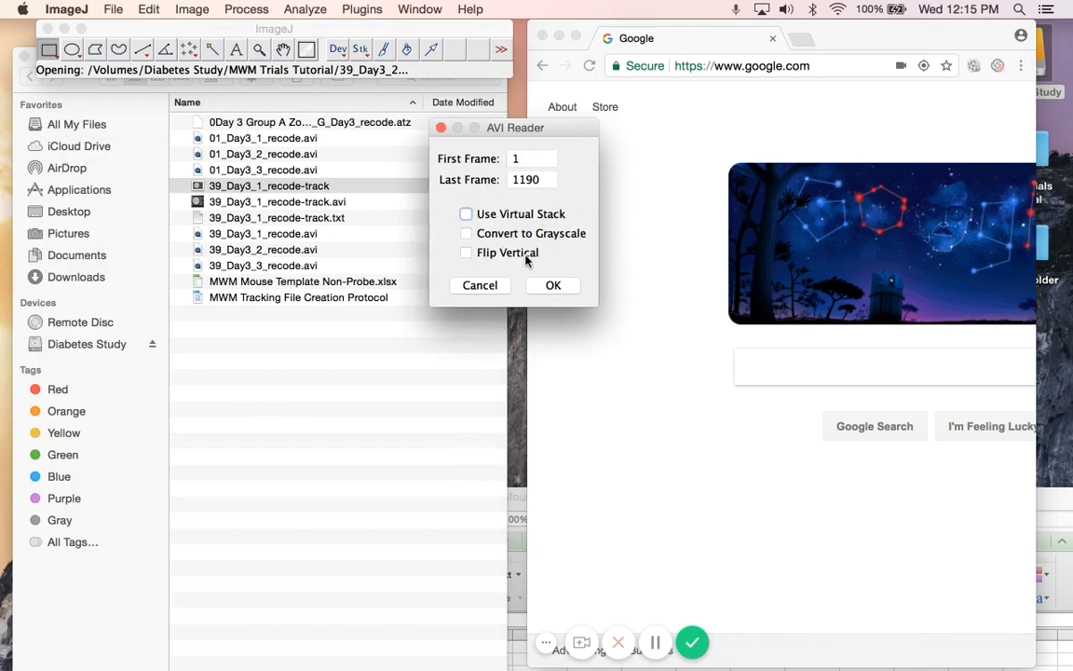
{"action": "left_click", "coordinate": [467, 233]}
{"action": "left_click", "coordinate": [556, 286]}
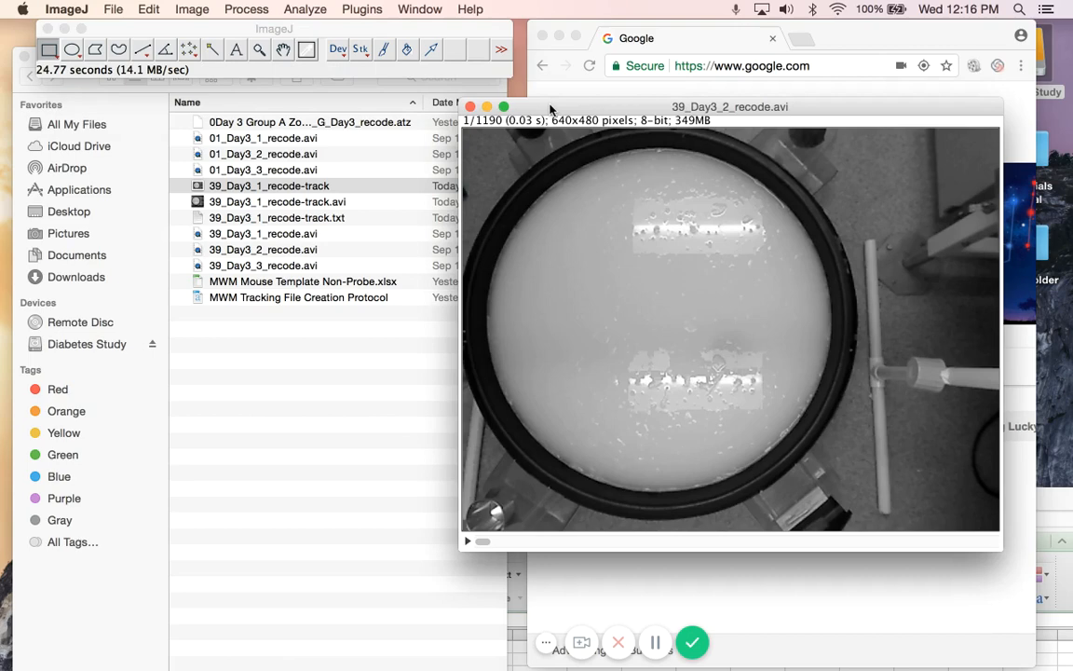
Launch the Tracker from the Animal Tracker plugin for the loaded video stack
{"action": "left_click_drag", "start_coordinate": [548, 105], "coordinate": [481, 95]}
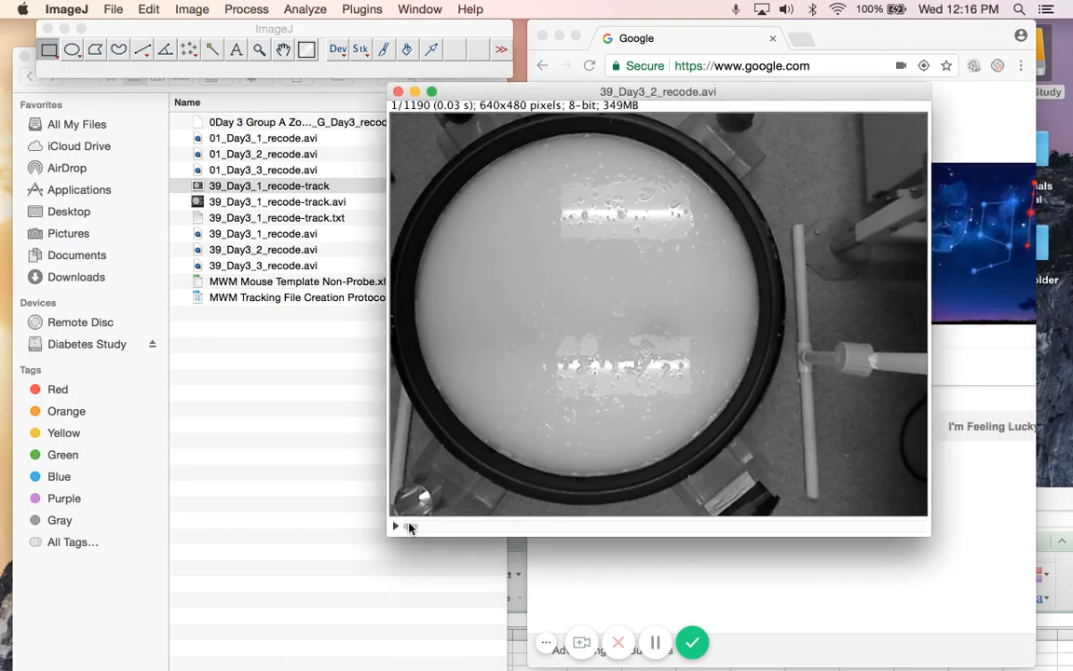
{"action": "mouse_move", "coordinate": [411, 528]}
{"action": "left_mouse_down"}
{"action": "mouse_move", "coordinate": [769, 519]}
{"action": "mouse_move", "coordinate": [410, 526]}
{"action": "left_mouse_up"}
{"action": "left_click_drag", "start_coordinate": [754, 96], "coordinate": [747, 103]}
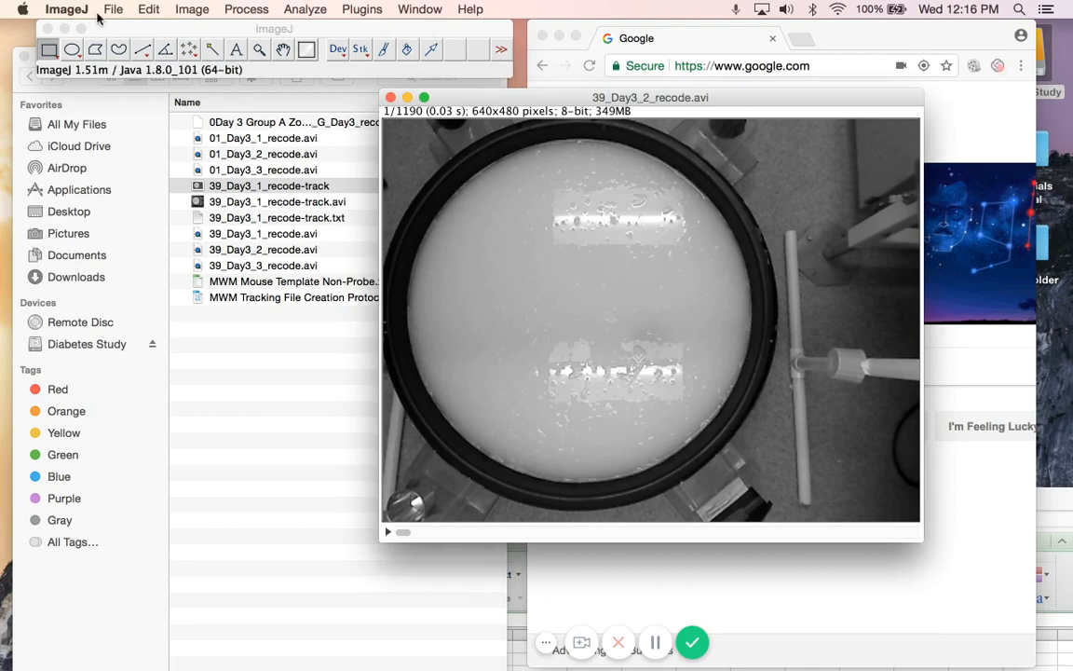
{"action": "left_click", "coordinate": [354, 10]}
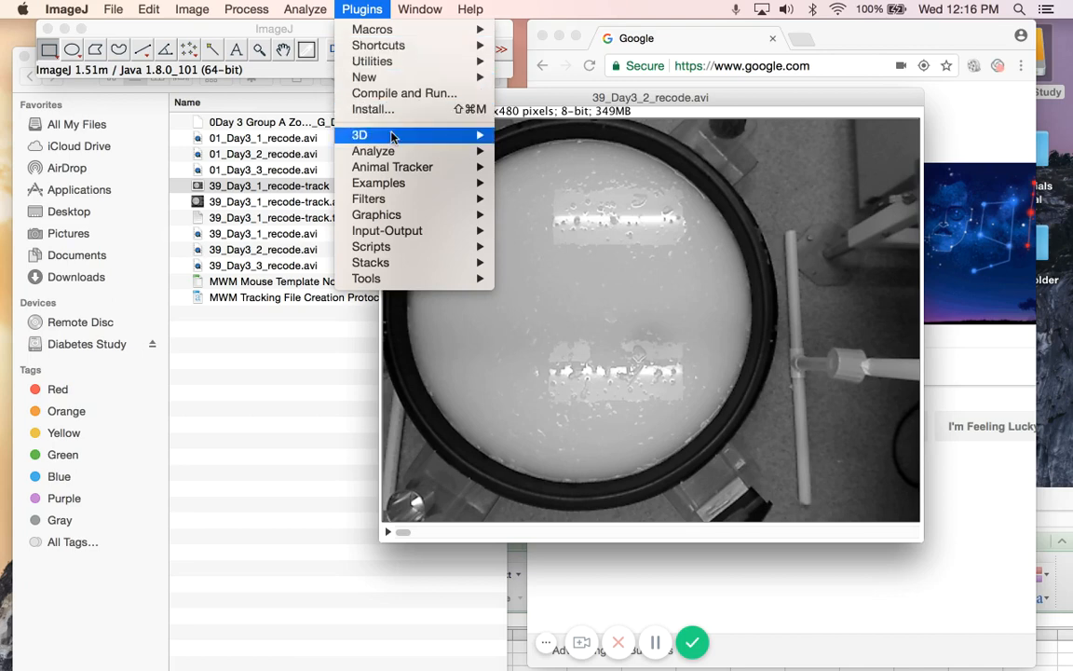
{"action": "mouse_move", "coordinate": [397, 170]}
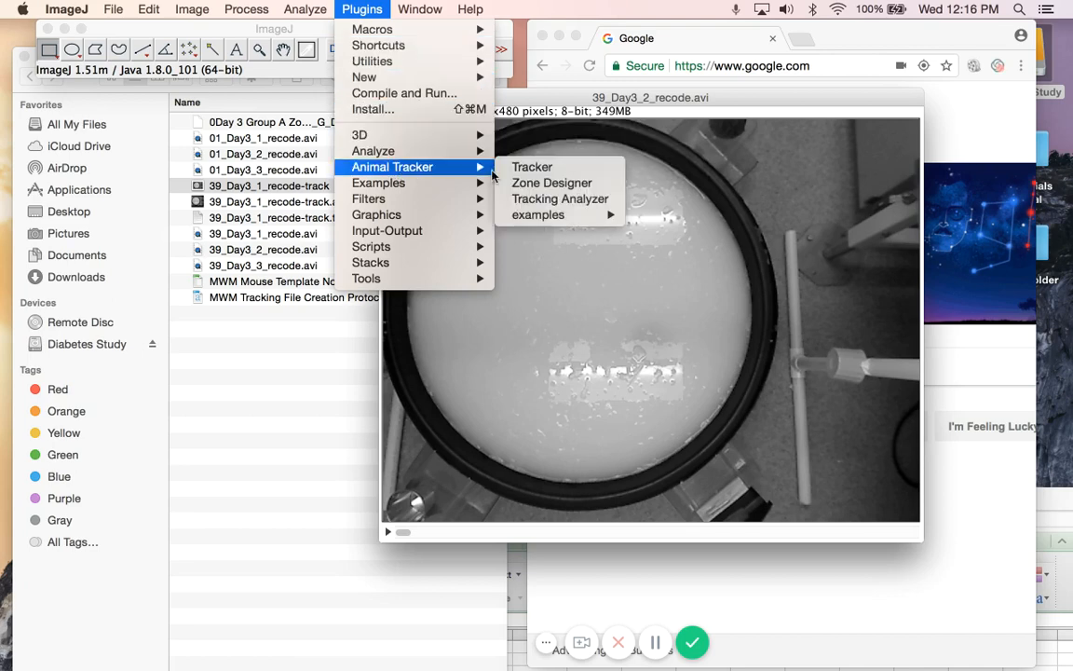
{"action": "left_click", "coordinate": [532, 170]}
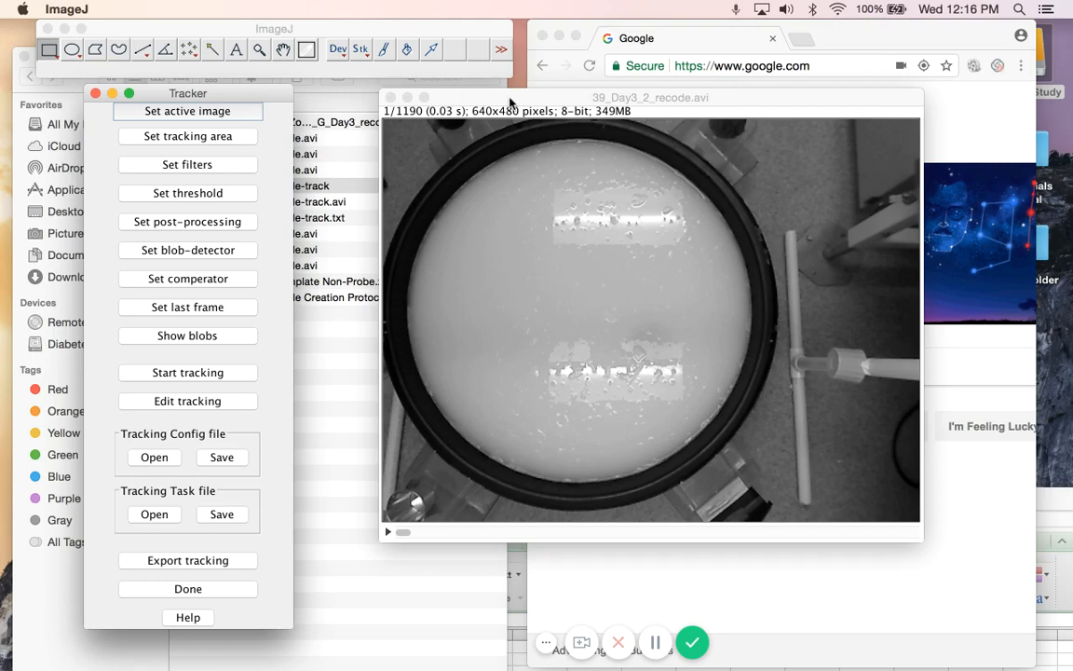
Set 39_Day3_2_recode.avi as the tracker's active image and arrange the video in front of the Processing Window
{"action": "left_click", "coordinate": [570, 100]}
{"action": "left_click_drag", "start_coordinate": [571, 100], "coordinate": [522, 101]}
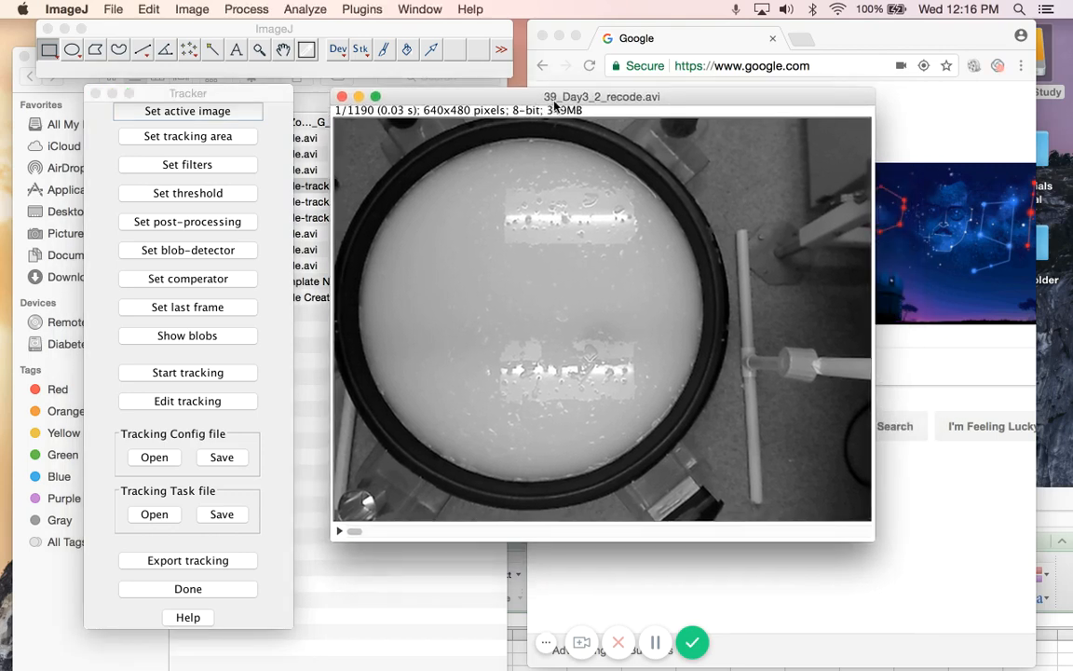
{"action": "left_click", "coordinate": [239, 117]}
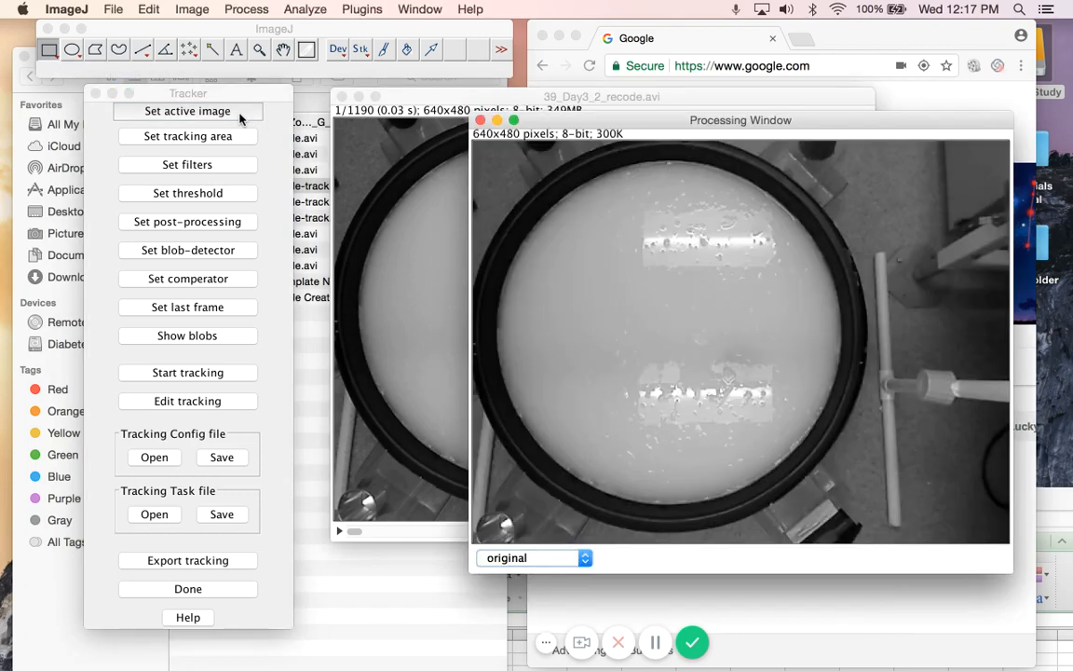
{"action": "left_click_drag", "start_coordinate": [562, 124], "coordinate": [414, 130]}
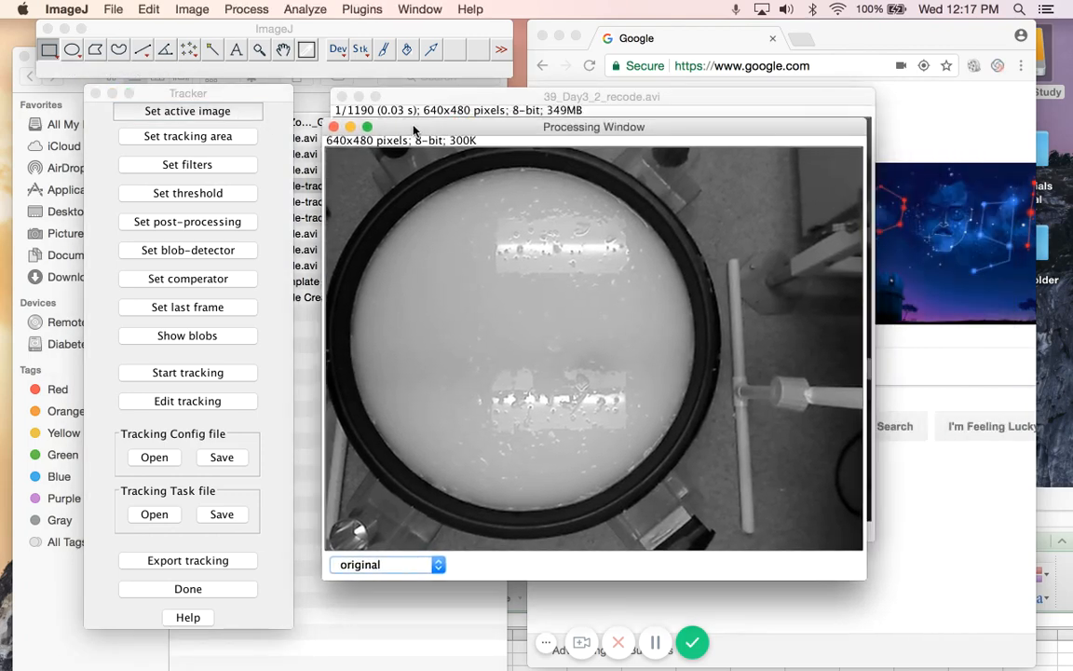
{"action": "left_click_drag", "start_coordinate": [617, 131], "coordinate": [604, 136]}
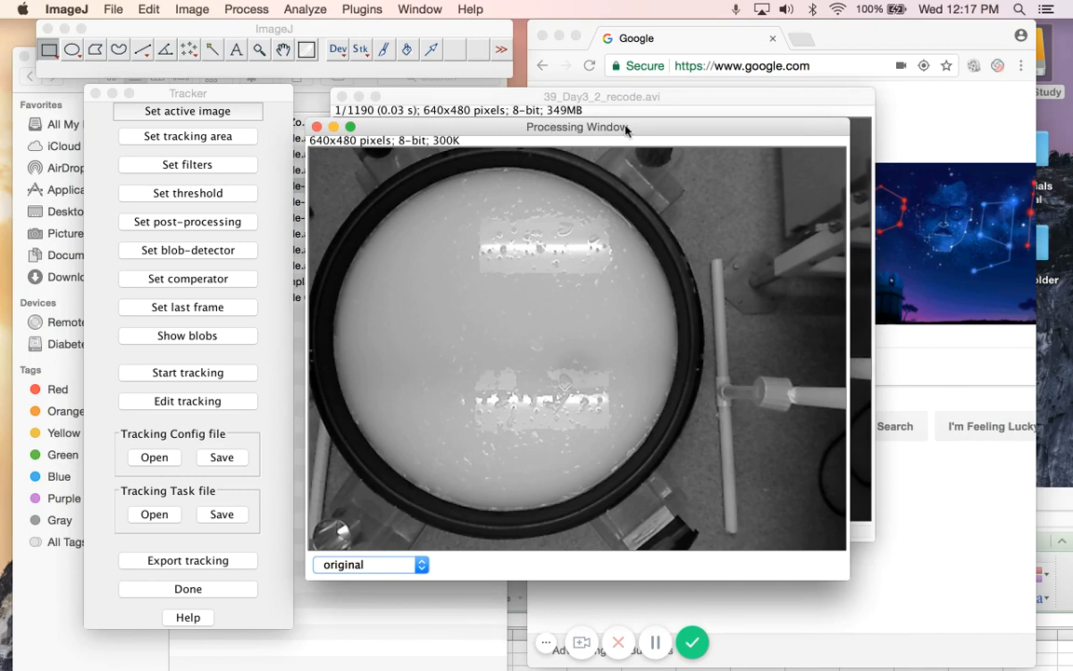
{"action": "left_click", "coordinate": [726, 100]}
{"action": "left_click_drag", "start_coordinate": [651, 97], "coordinate": [701, 97]}
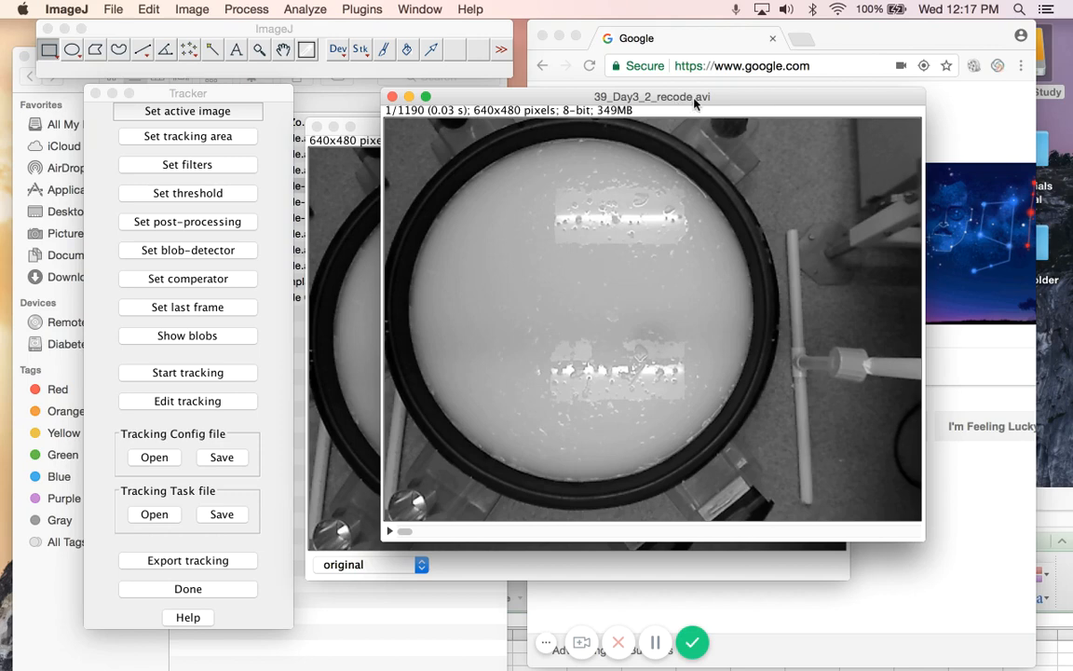
{"action": "left_click_drag", "start_coordinate": [694, 98], "coordinate": [680, 95]}
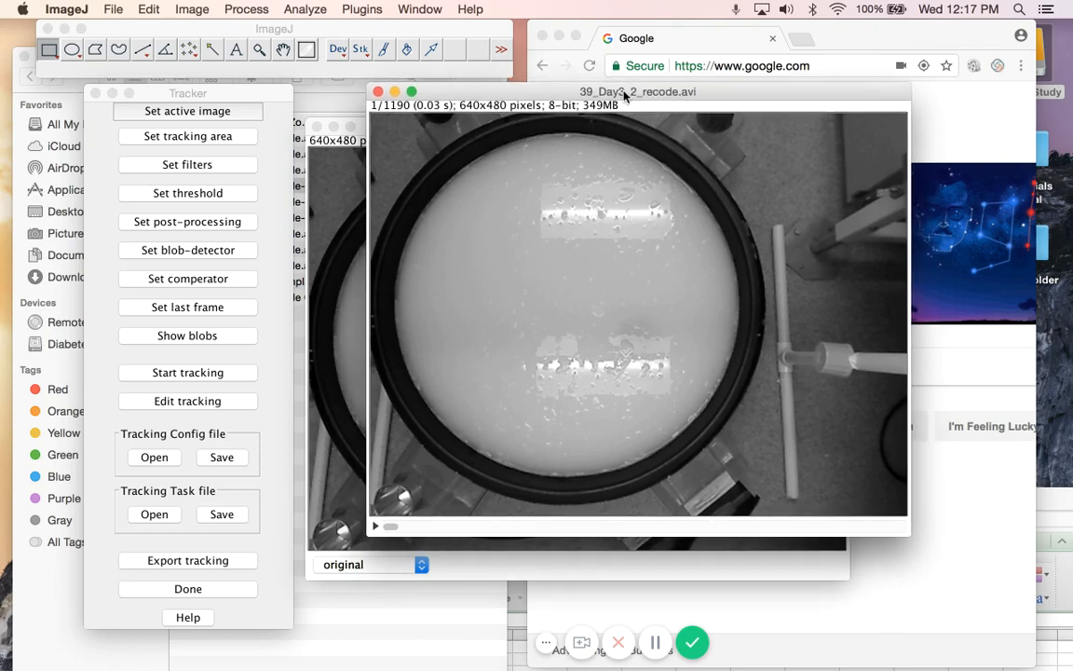
Add a Background Subtractor filter to the tracker's filter settings
{"action": "left_click", "coordinate": [199, 169]}
{"action": "left_click_drag", "start_coordinate": [210, 94], "coordinate": [212, 112]}
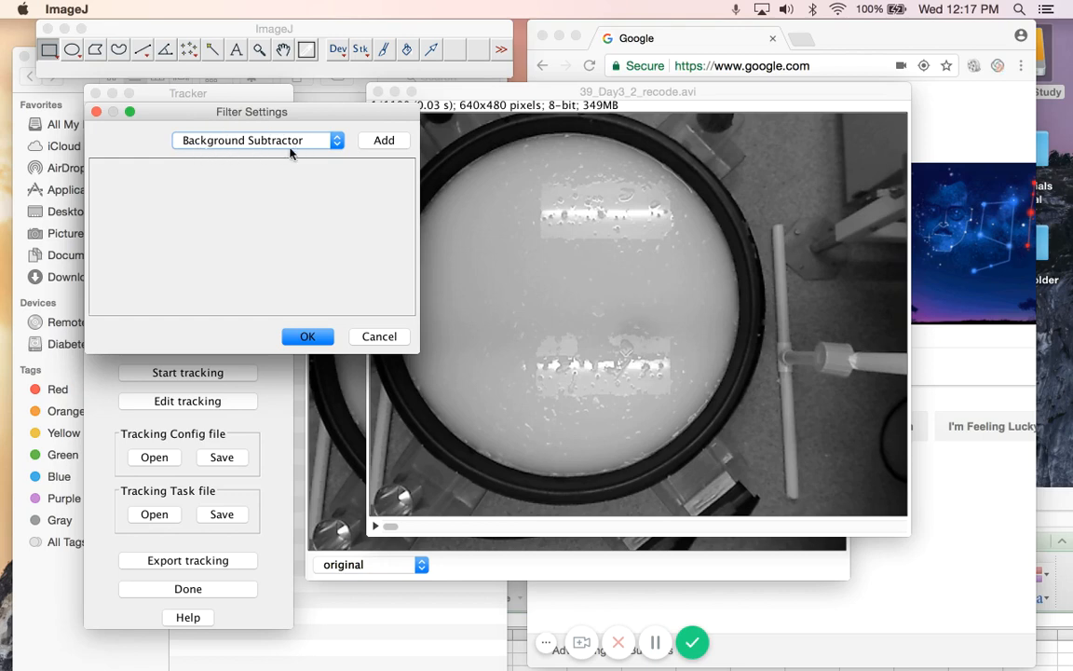
{"action": "left_click", "coordinate": [381, 143]}
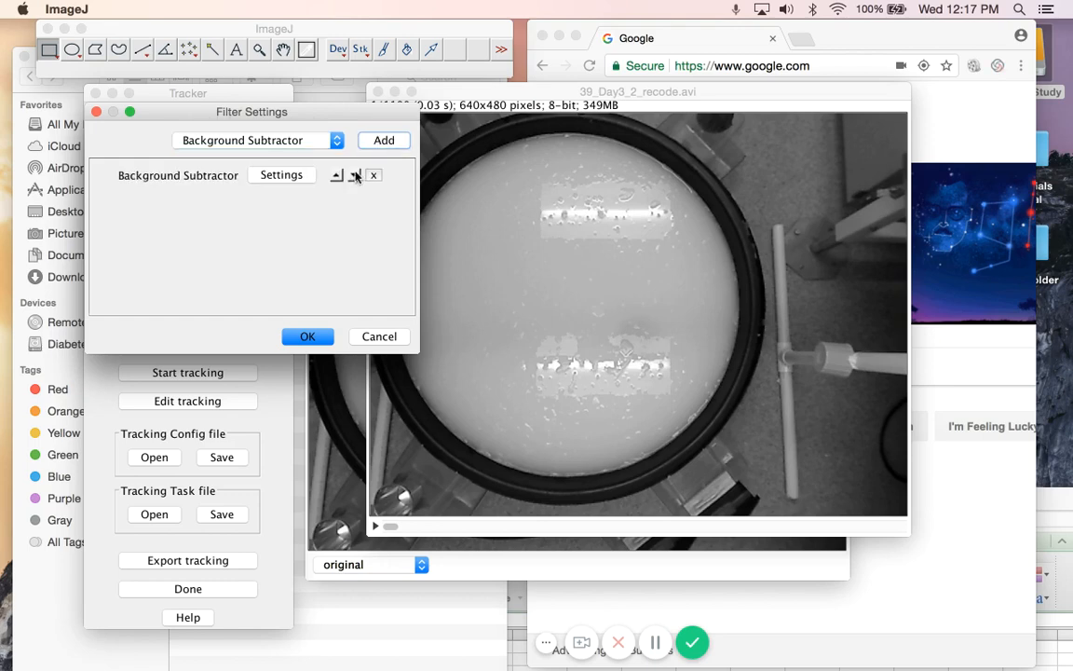
Open the Background Subtractor's settings and set the 39_Day3_2_recode.avi stack as its image
{"action": "left_click", "coordinate": [291, 179]}
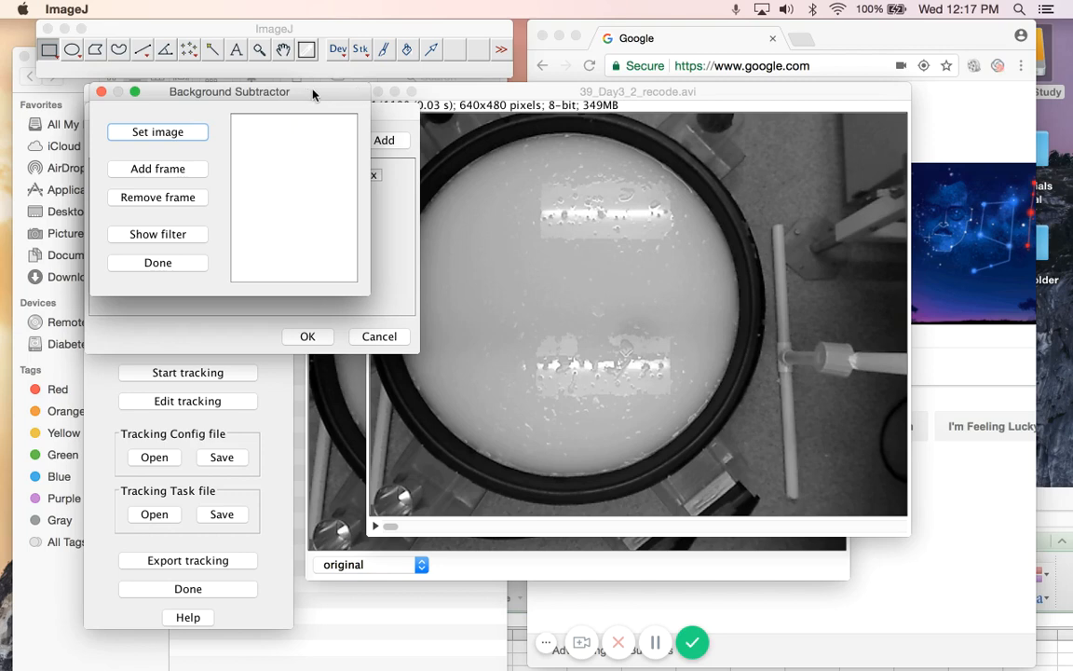
{"action": "left_click", "coordinate": [477, 97]}
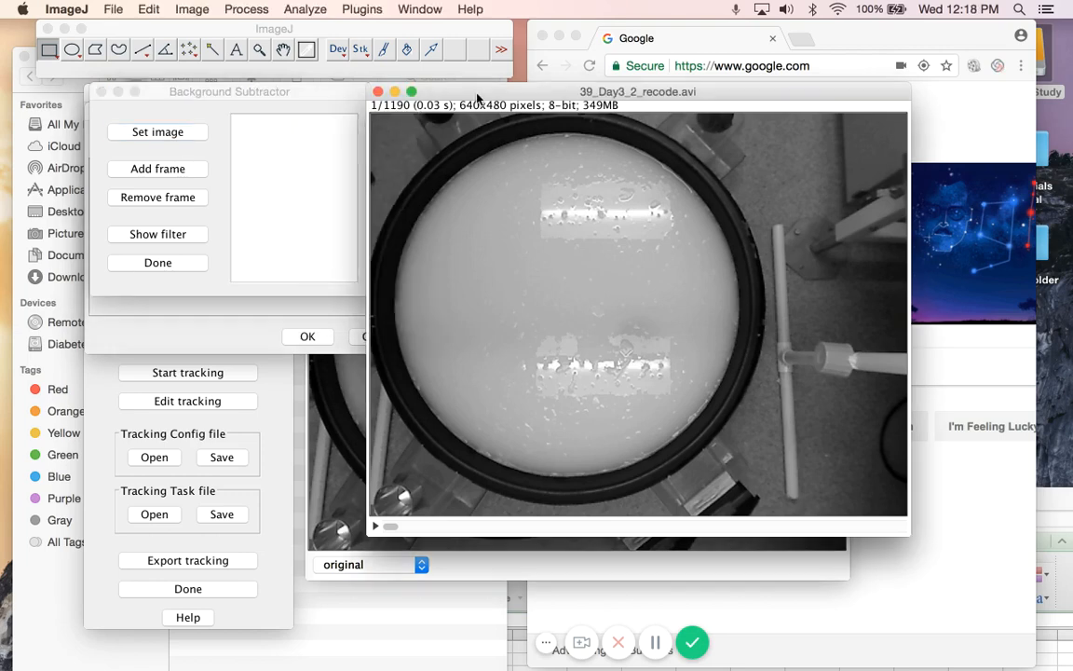
{"action": "left_click_drag", "start_coordinate": [477, 97], "coordinate": [508, 110]}
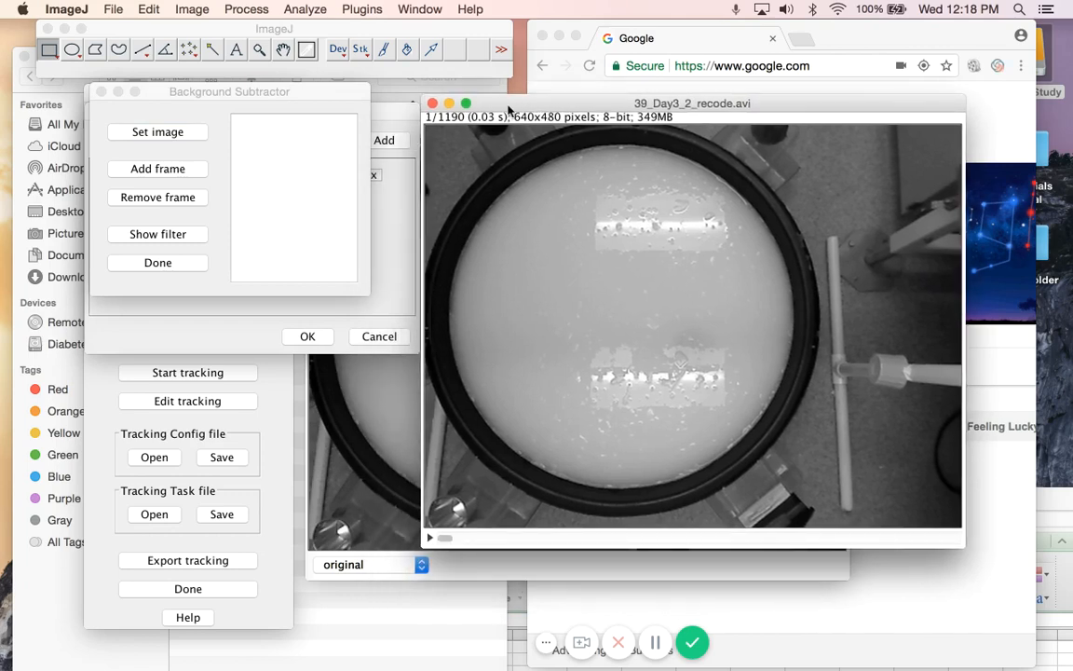
{"action": "left_click", "coordinate": [173, 136]}
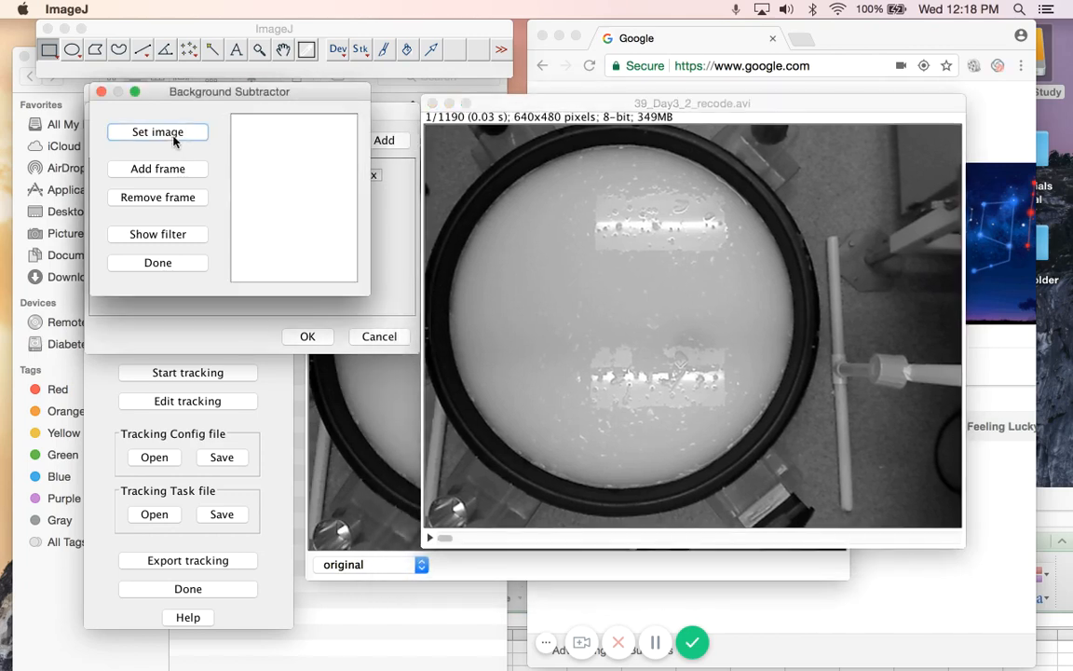
{"action": "left_click", "coordinate": [173, 136]}
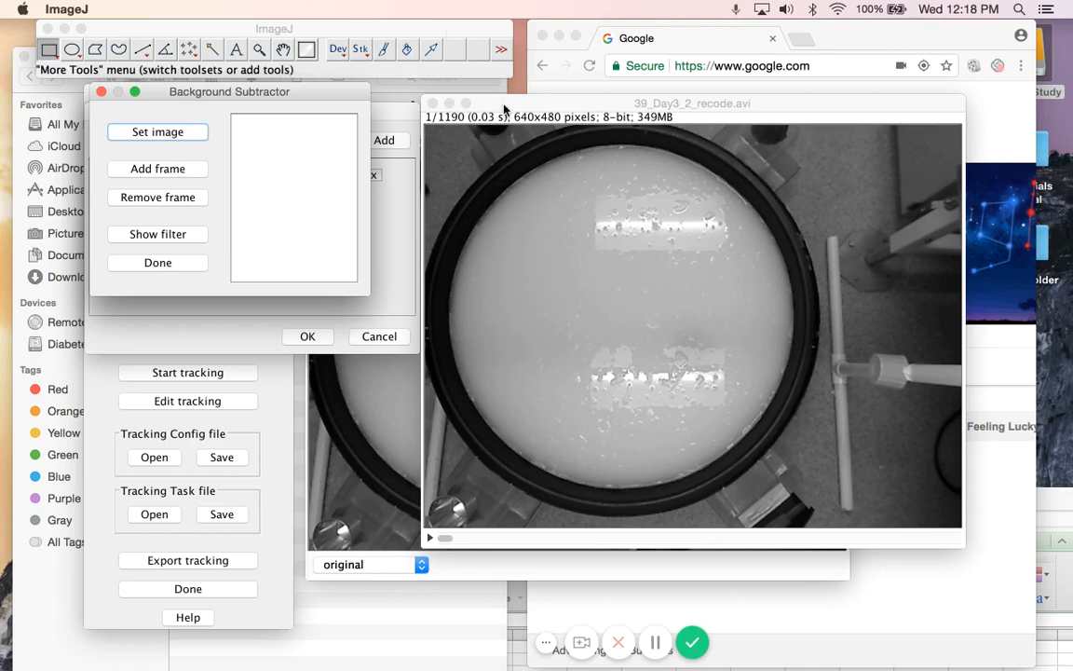
Advance the video to frame 208, with the mouse released in the pool, and add that frame to the Background Subtractor
{"action": "left_click_drag", "start_coordinate": [505, 108], "coordinate": [499, 104]}
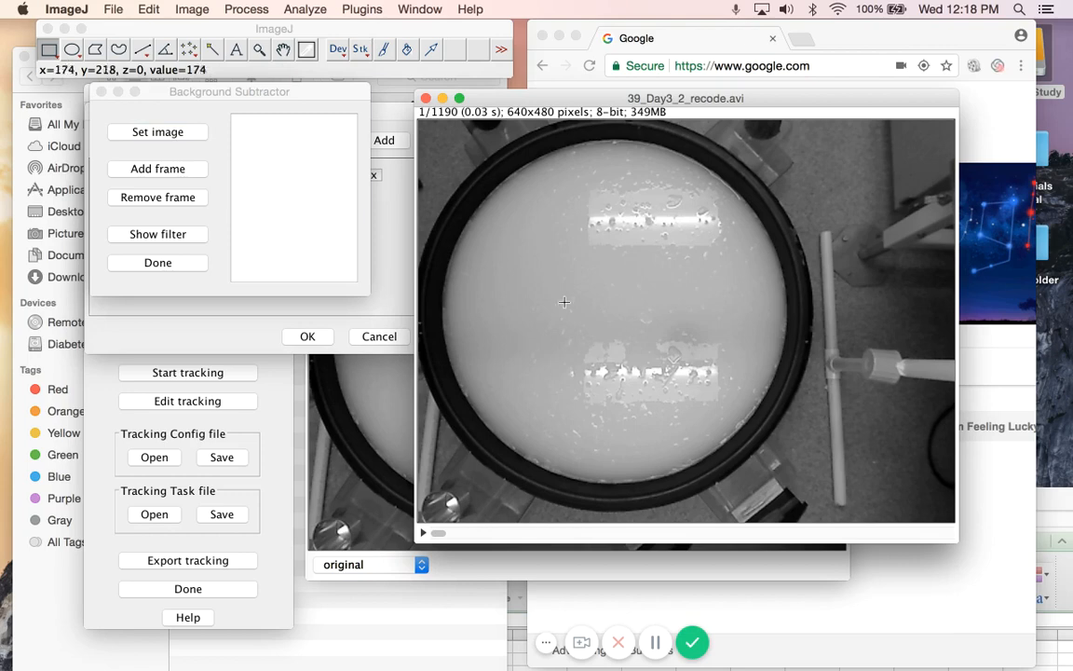
{"action": "left_click_drag", "start_coordinate": [438, 533], "coordinate": [505, 534]}
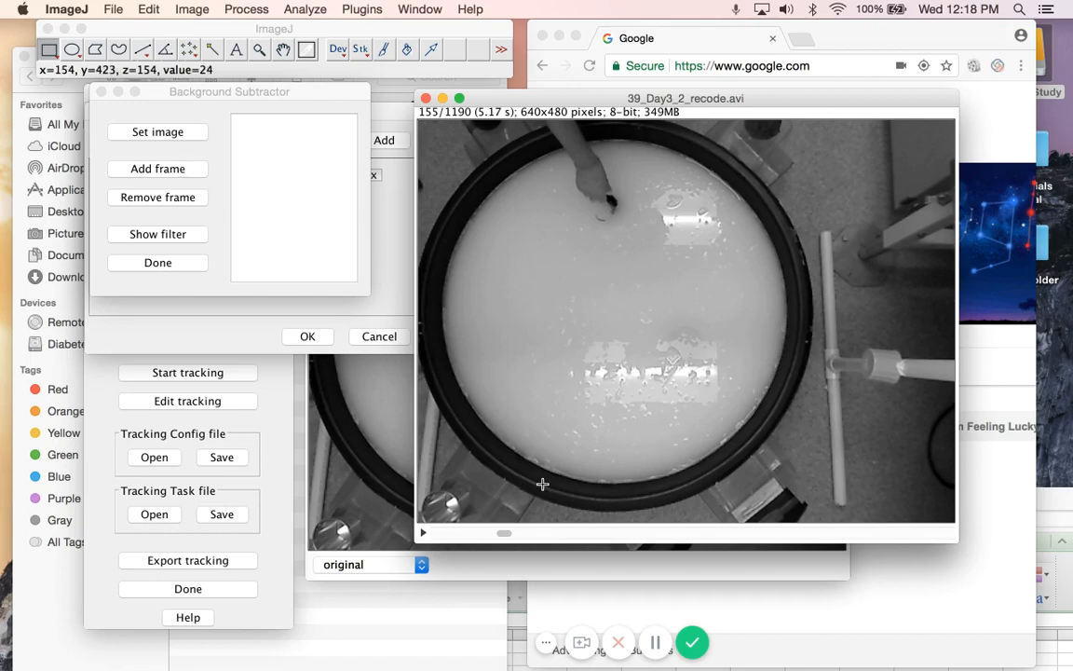
{"action": "left_click_drag", "start_coordinate": [512, 535], "coordinate": [527, 533]}
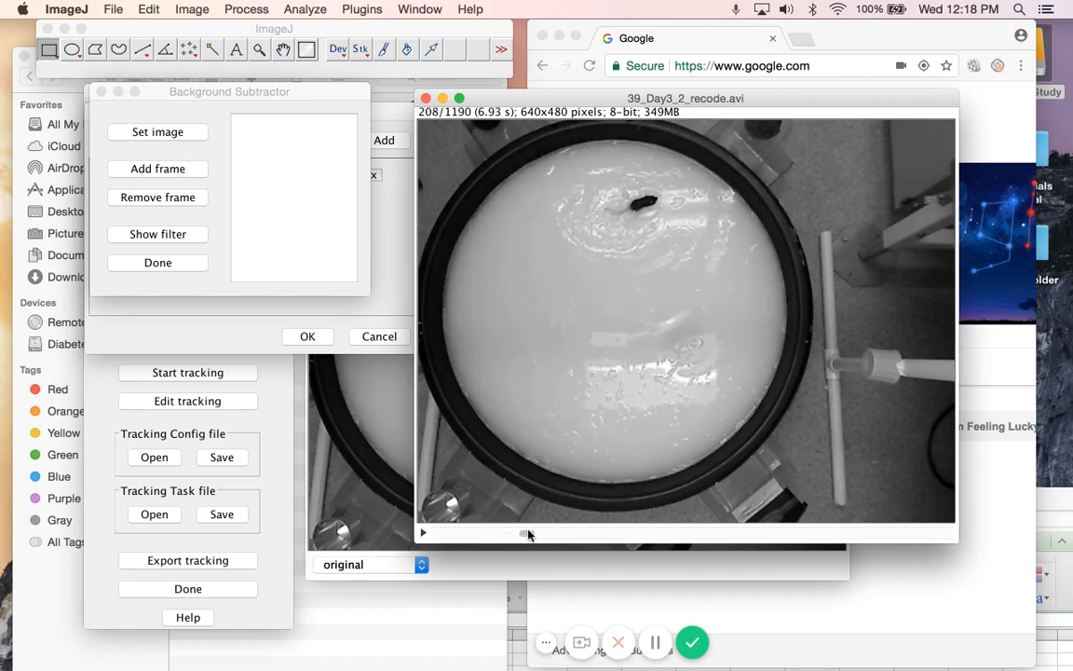
{"action": "left_click", "coordinate": [193, 172]}
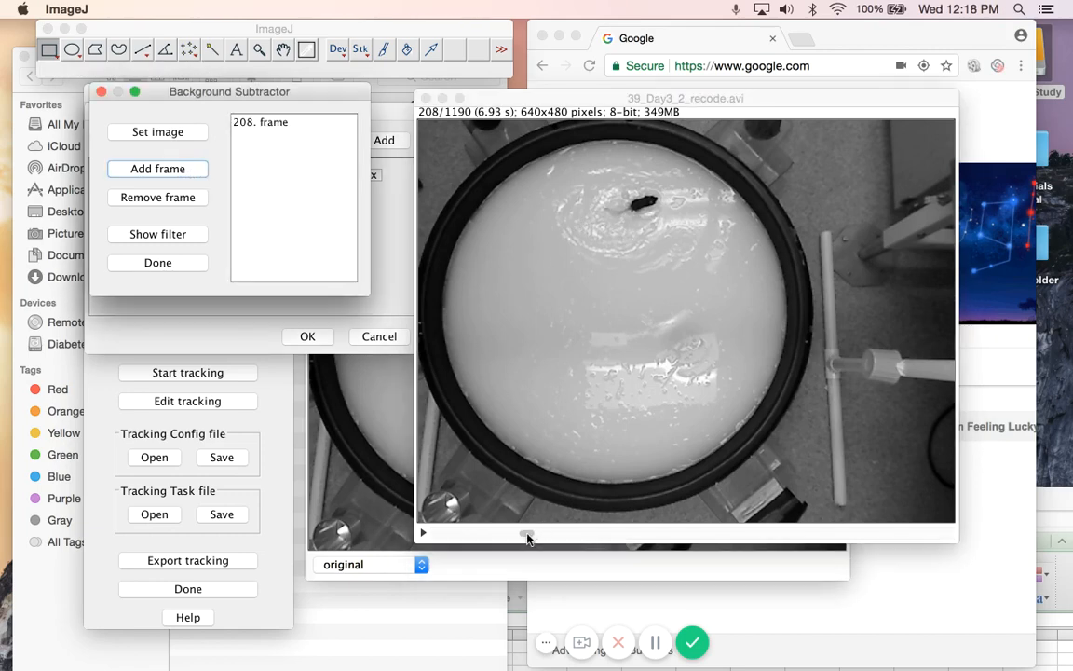
Add video frames 534 and 279, showing the mouse at other positions, to the Background Subtractor
{"action": "left_click_drag", "start_coordinate": [527, 538], "coordinate": [528, 538]}
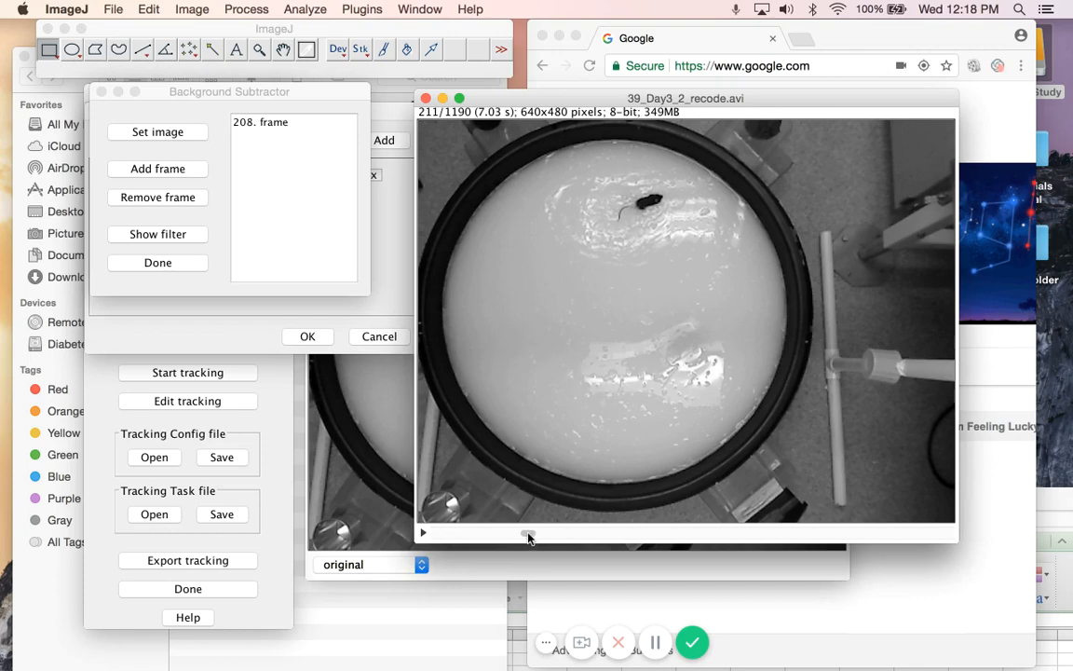
{"action": "left_click_drag", "start_coordinate": [528, 538], "coordinate": [664, 534]}
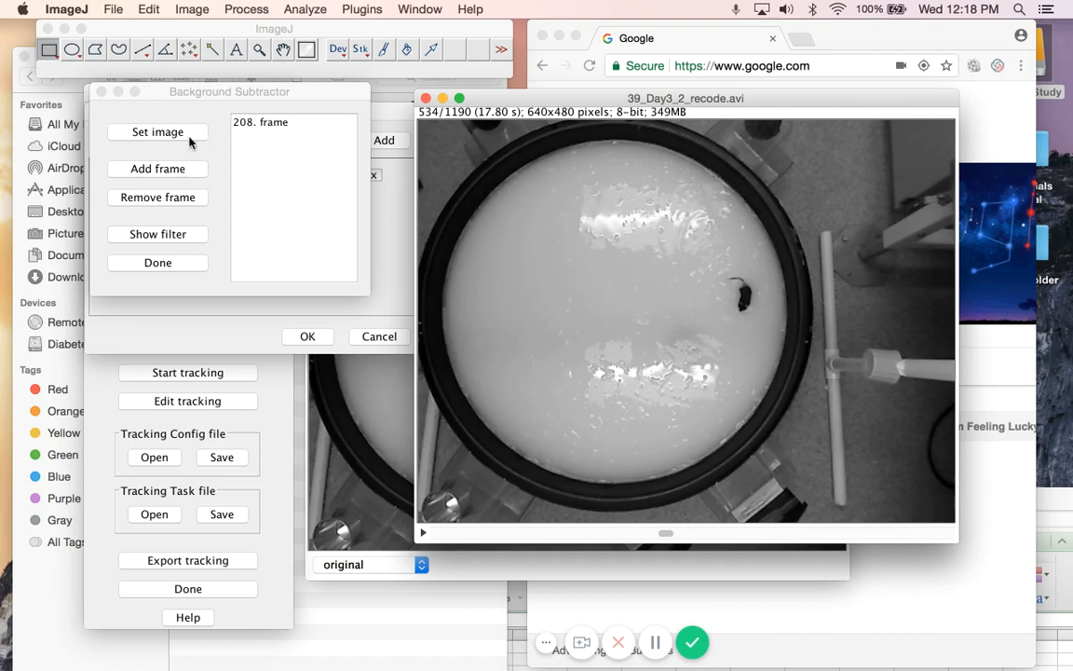
{"action": "left_click", "coordinate": [177, 168]}
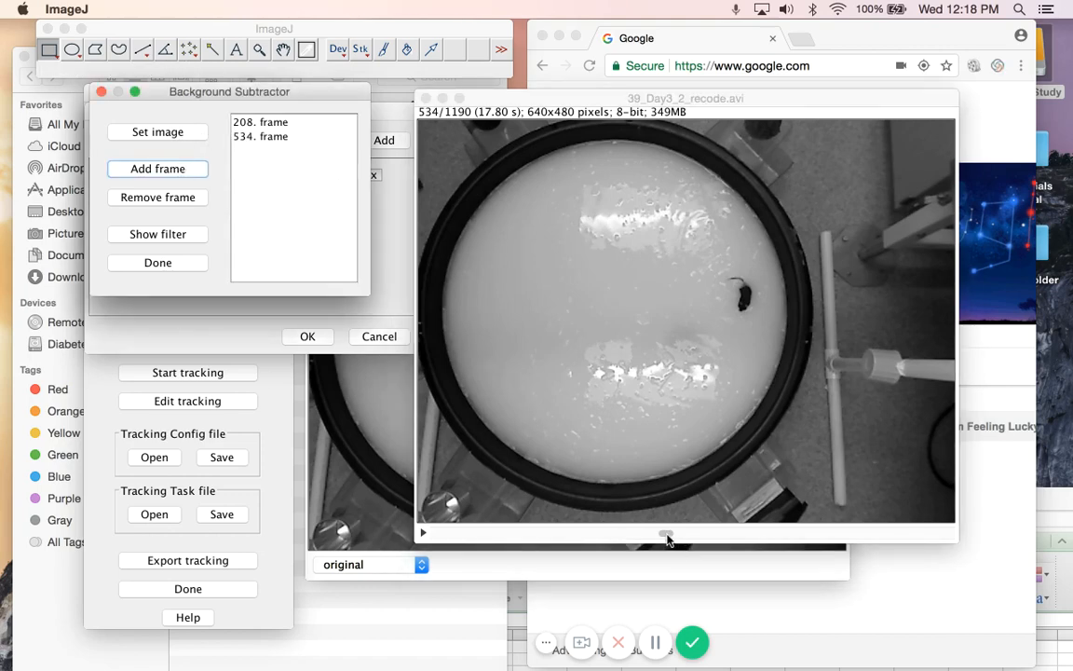
{"action": "left_click_drag", "start_coordinate": [665, 533], "coordinate": [556, 652]}
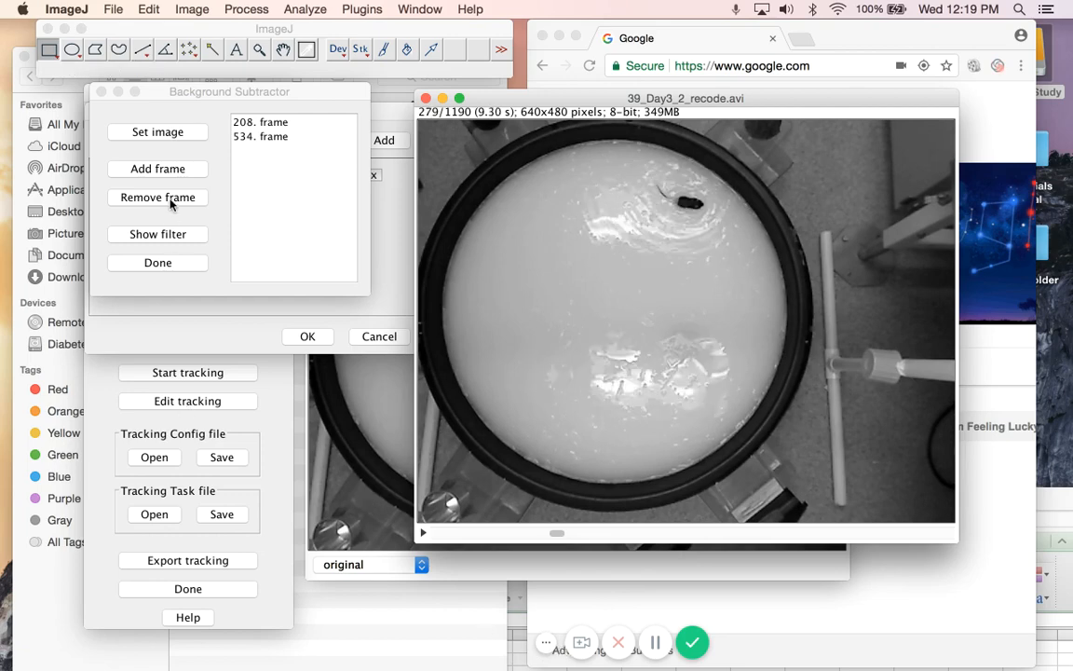
{"action": "left_click", "coordinate": [159, 170]}
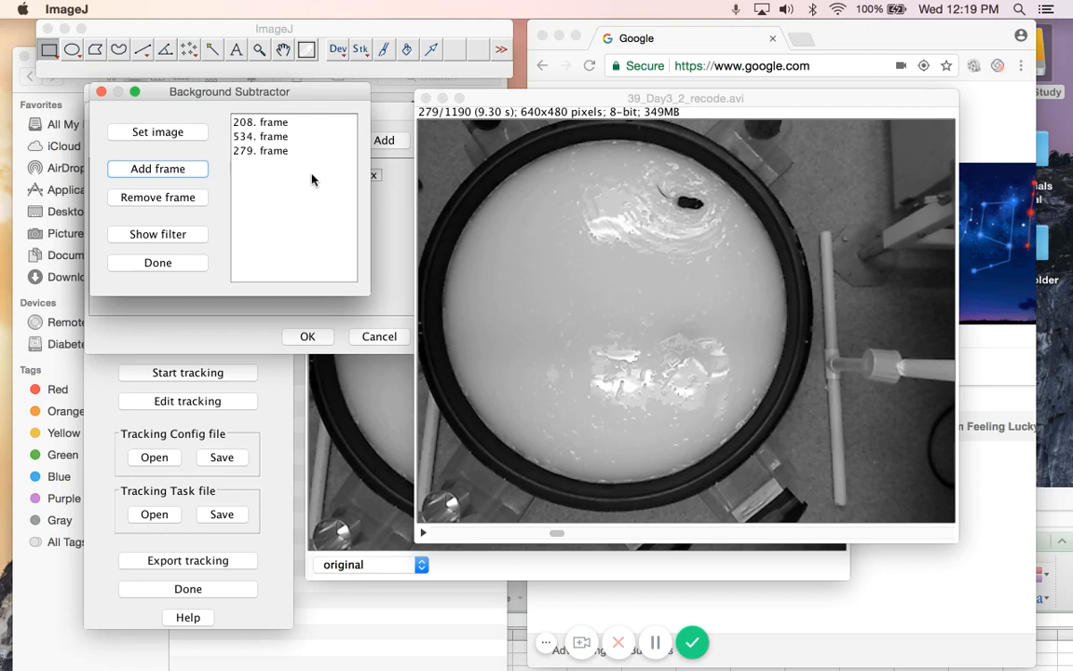
Preview the Background Subtractor's median image, close the preview, and accept the background subtraction and filter settings
{"action": "left_click", "coordinate": [169, 237]}
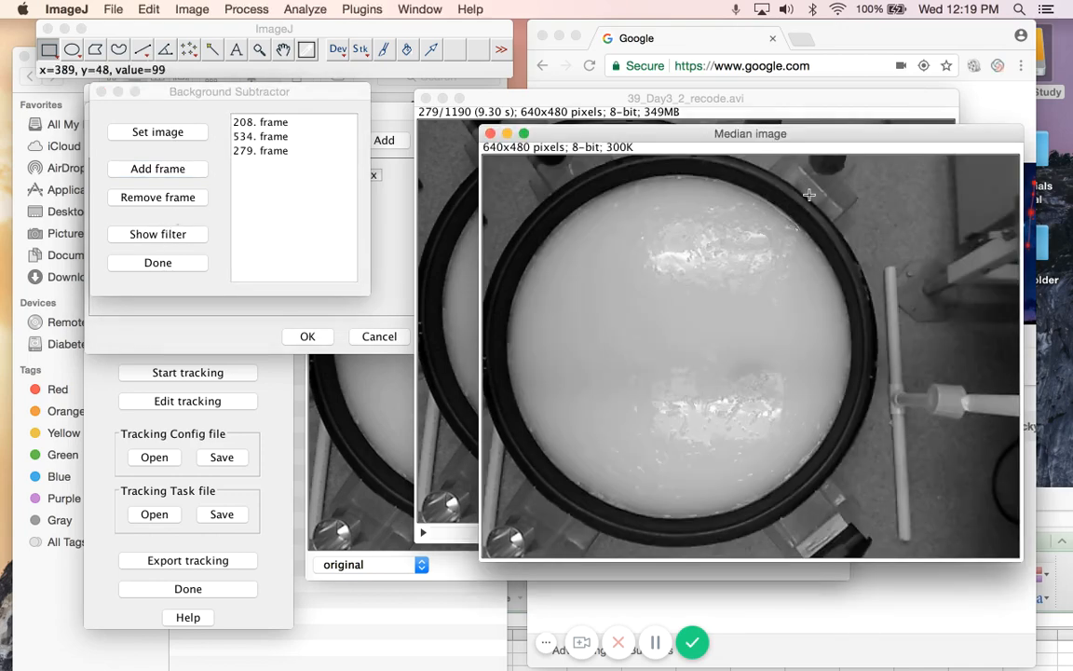
{"action": "left_click_drag", "start_coordinate": [826, 136], "coordinate": [795, 209]}
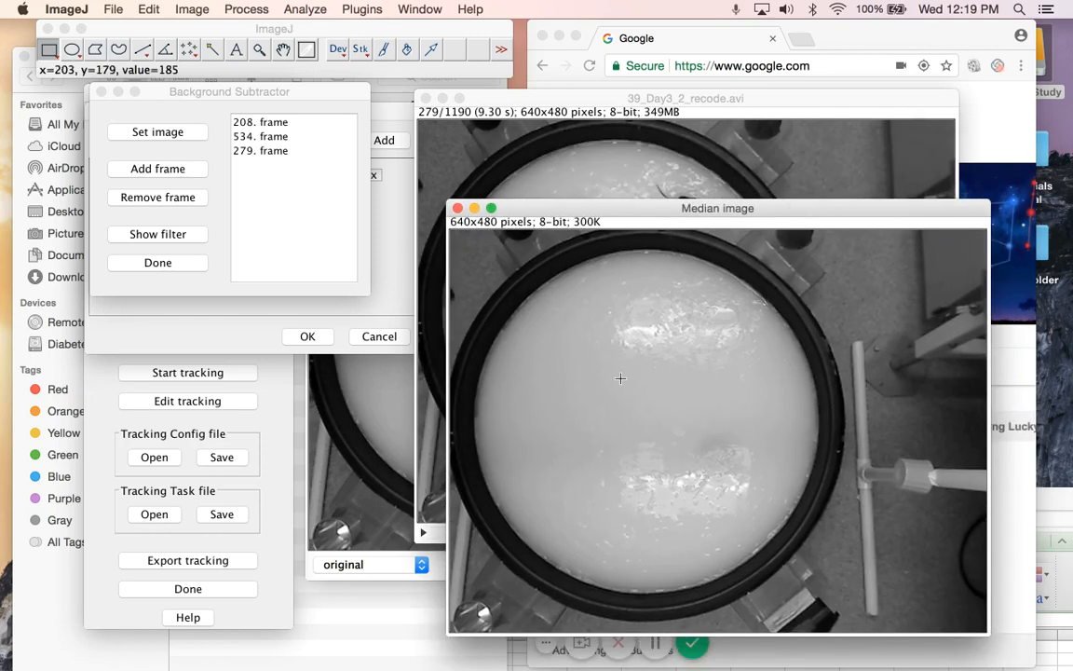
{"action": "left_click_drag", "start_coordinate": [700, 208], "coordinate": [687, 187]}
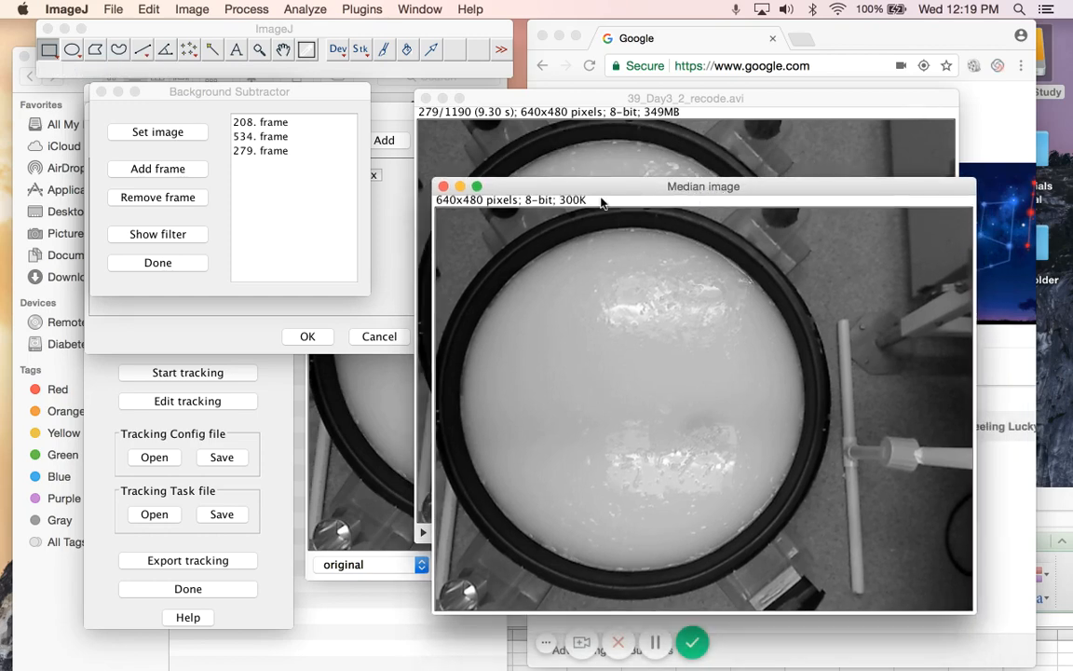
{"action": "left_click", "coordinate": [444, 186]}
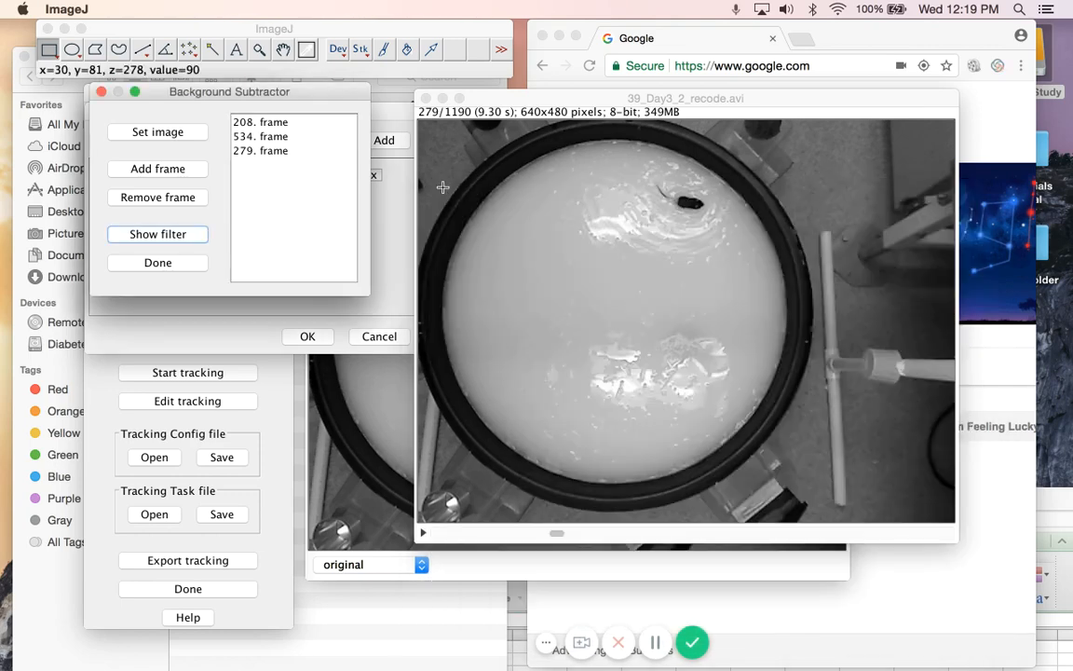
{"action": "left_click", "coordinate": [178, 266]}
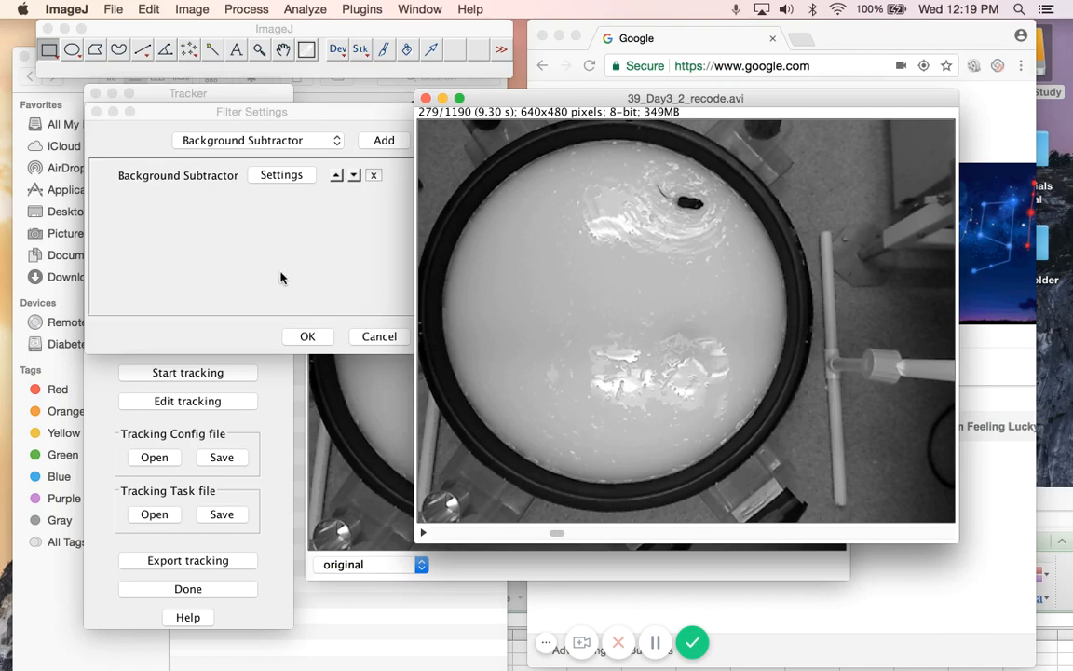
{"action": "left_click", "coordinate": [307, 336]}
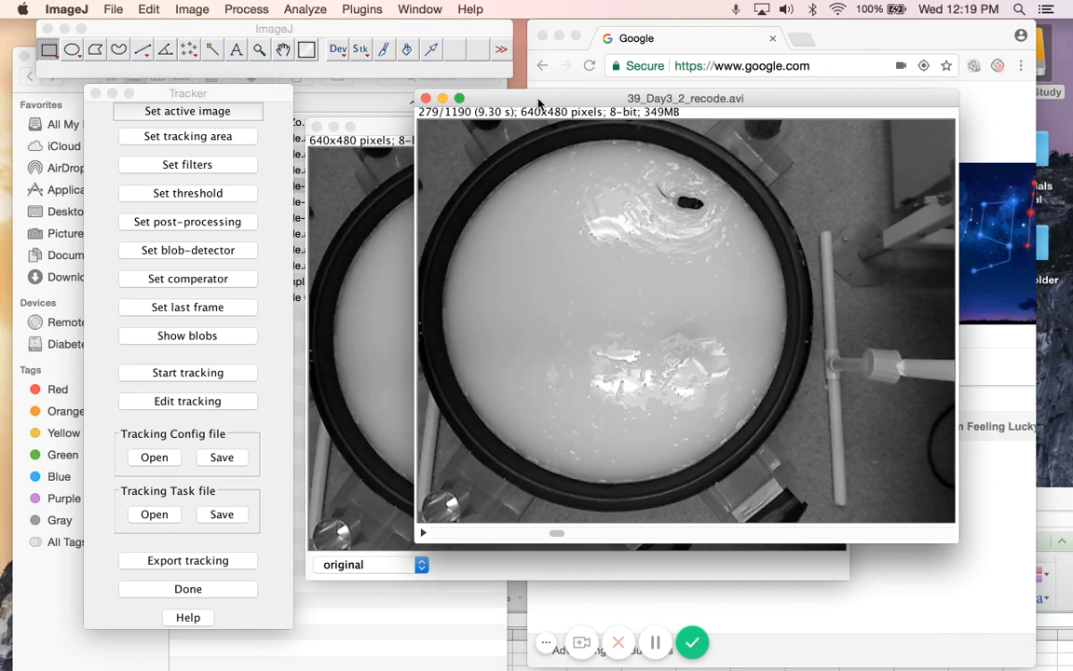
Bring the Processing Window in front of the video and switch its display to the filtered image
{"action": "left_click_drag", "start_coordinate": [538, 102], "coordinate": [610, 96]}
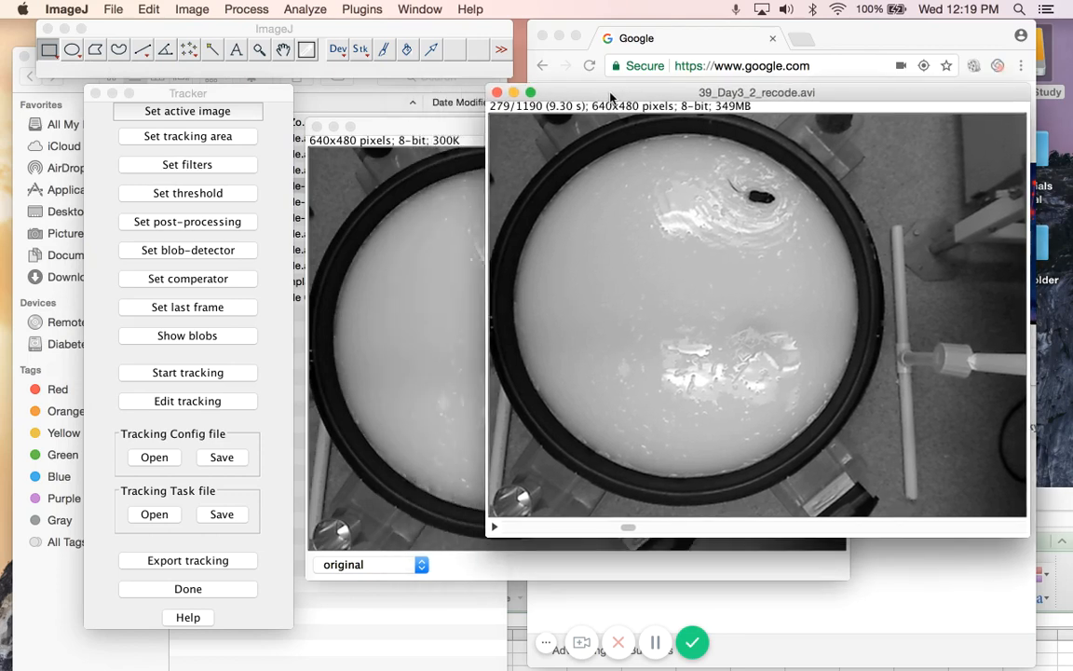
{"action": "left_click", "coordinate": [433, 130]}
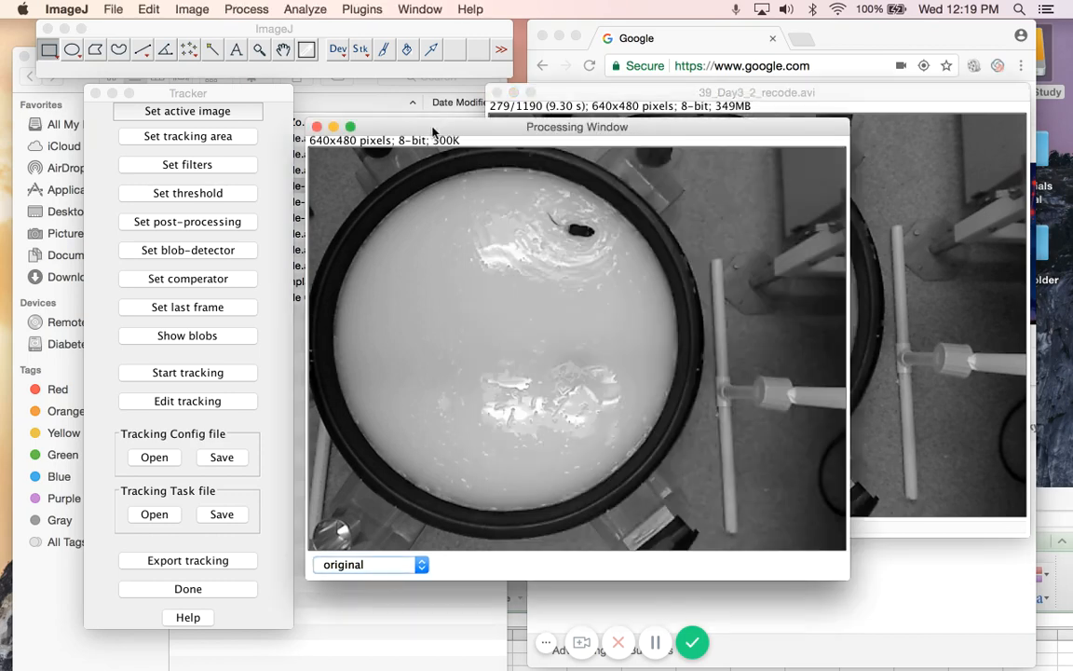
{"action": "left_click_drag", "start_coordinate": [433, 131], "coordinate": [435, 113]}
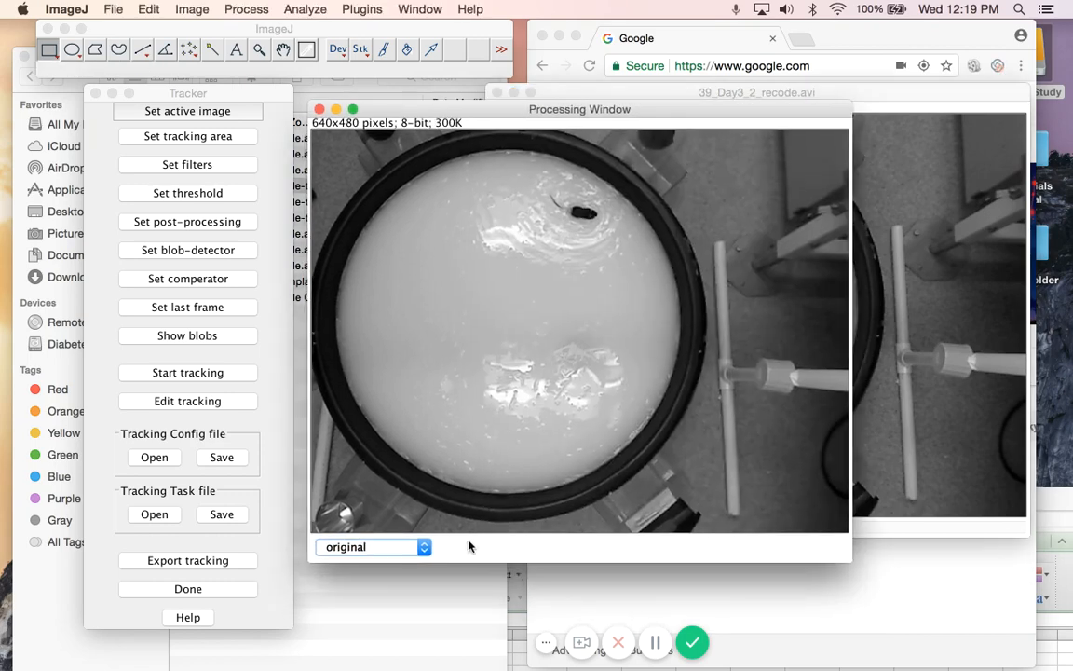
{"action": "left_click", "coordinate": [426, 547]}
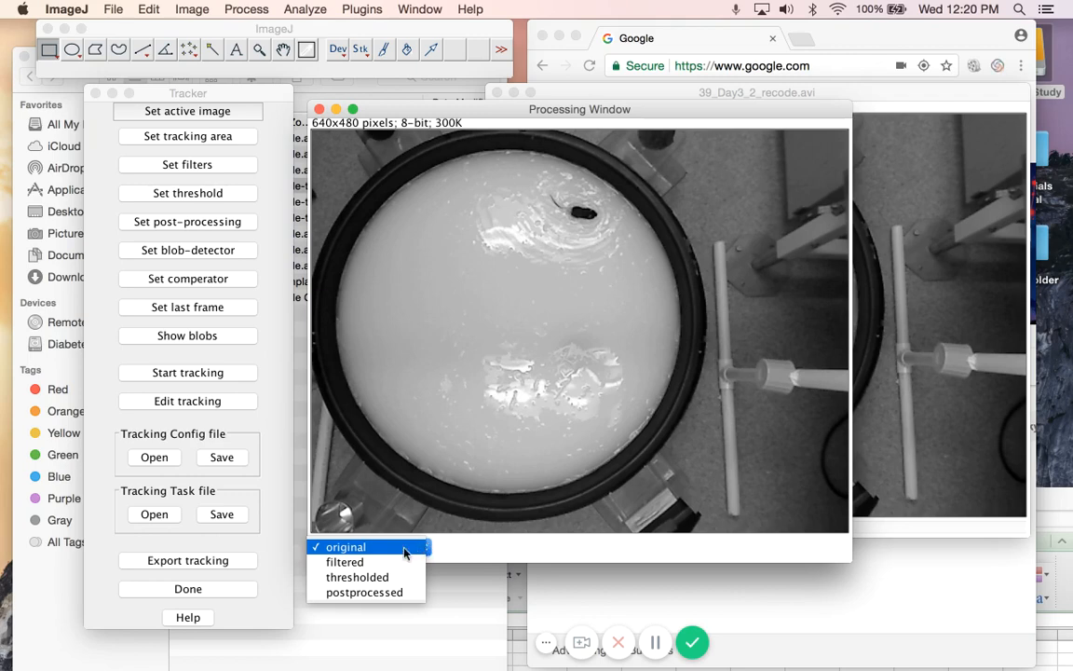
{"action": "left_click", "coordinate": [358, 563]}
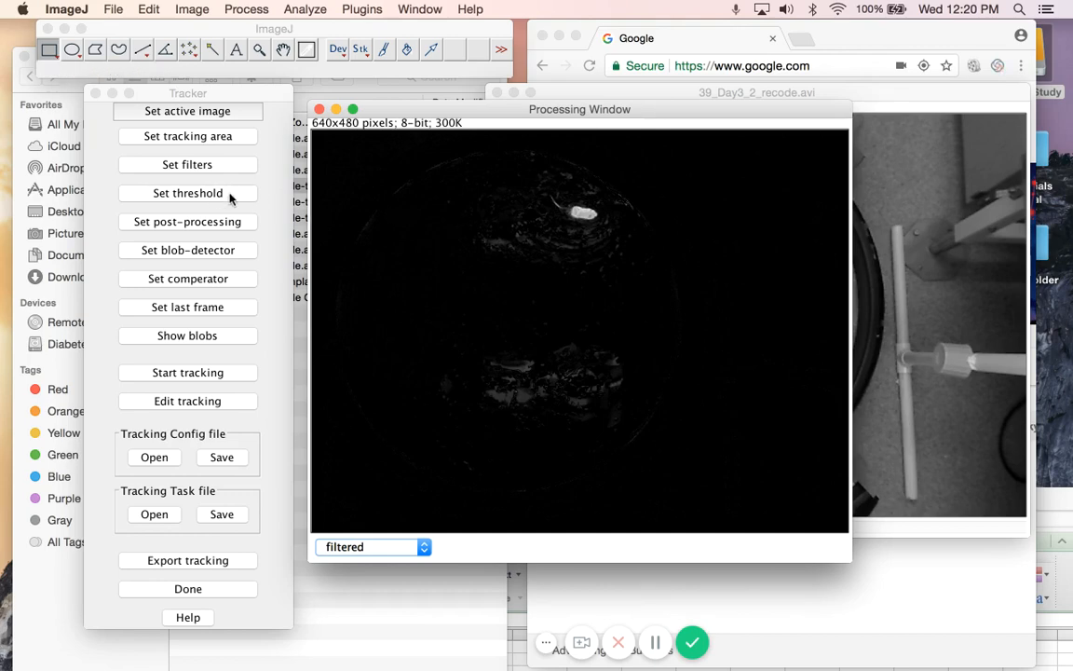
Choose the Grayscale Thresholder as the tracker's threshold method
{"action": "left_click", "coordinate": [207, 193]}
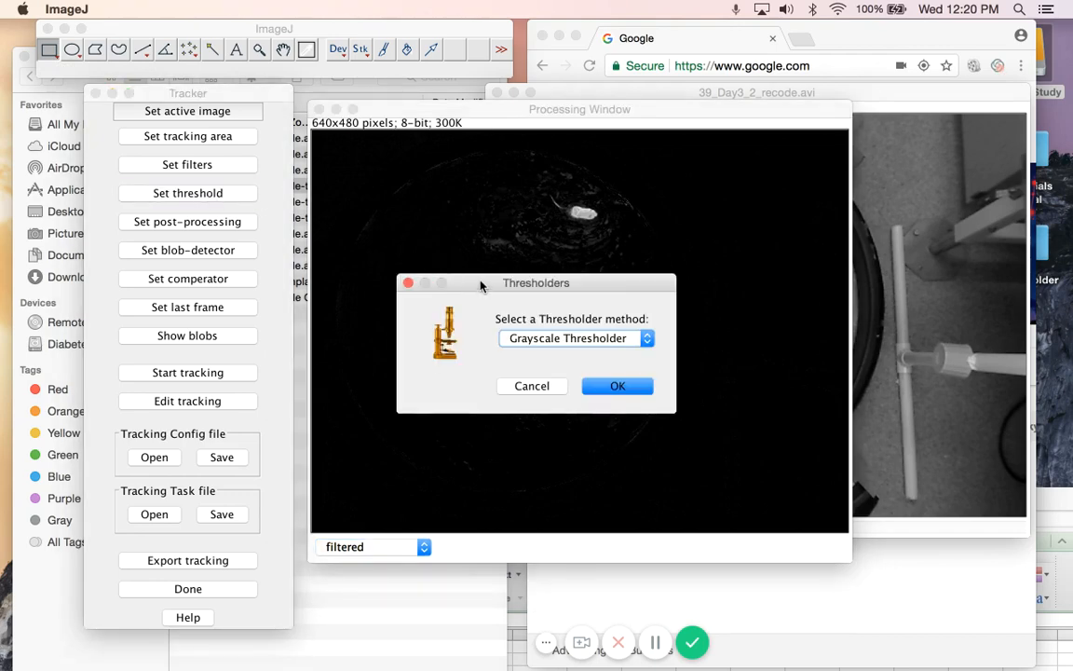
{"action": "left_click_drag", "start_coordinate": [481, 286], "coordinate": [384, 292]}
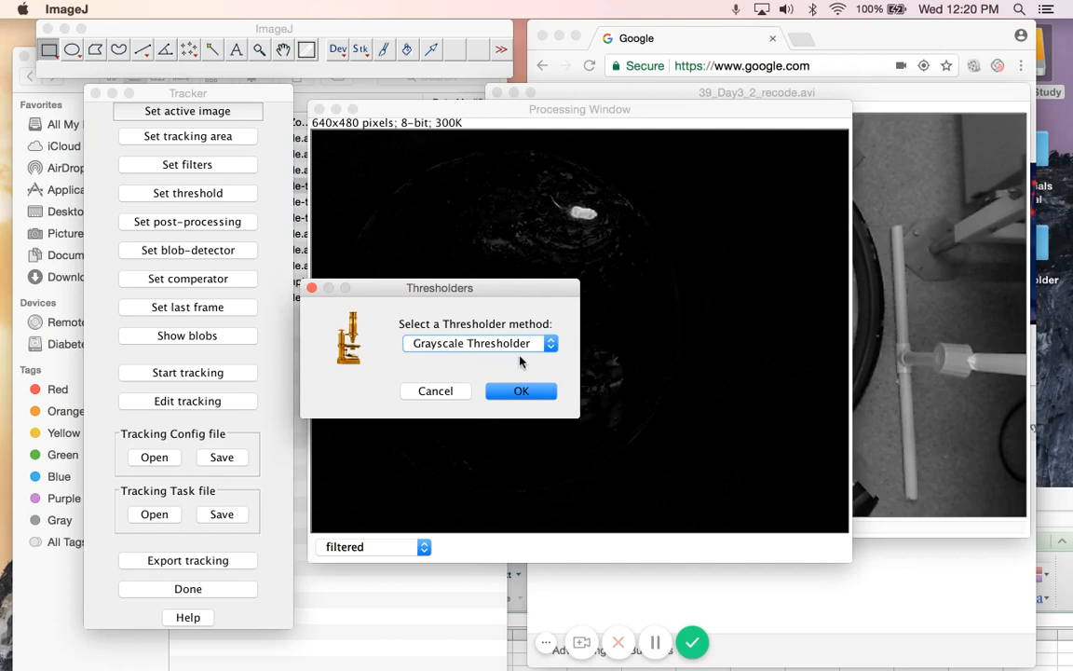
{"action": "left_click", "coordinate": [532, 394]}
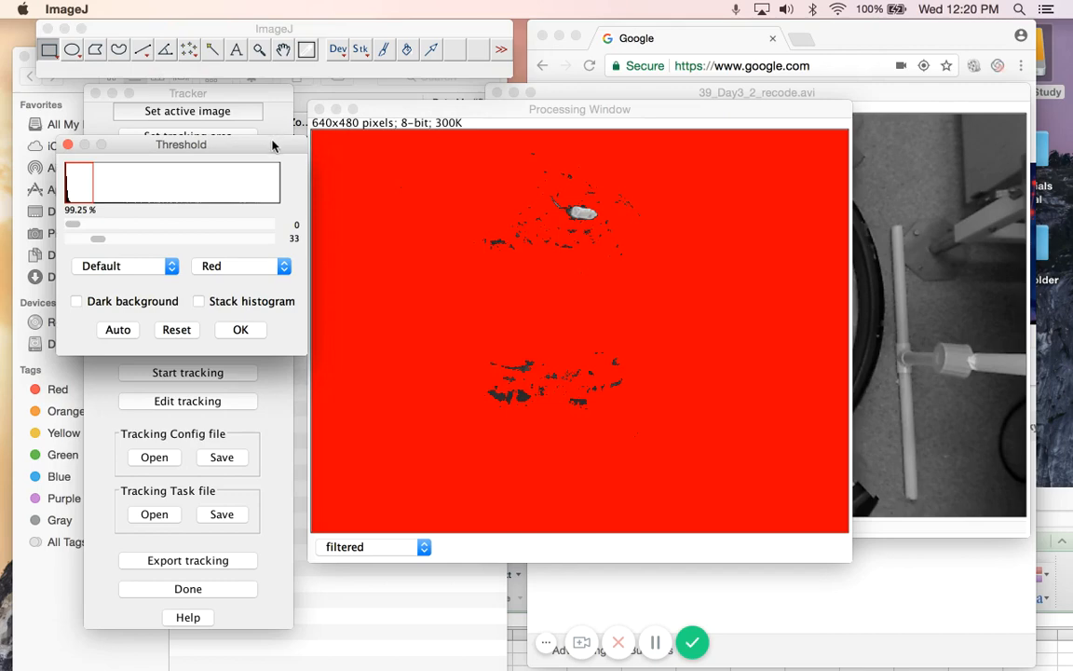
Set the threshold range to 110–255 so that only the mouse is highlighted, and accept it
{"action": "left_click_drag", "start_coordinate": [273, 145], "coordinate": [265, 149]}
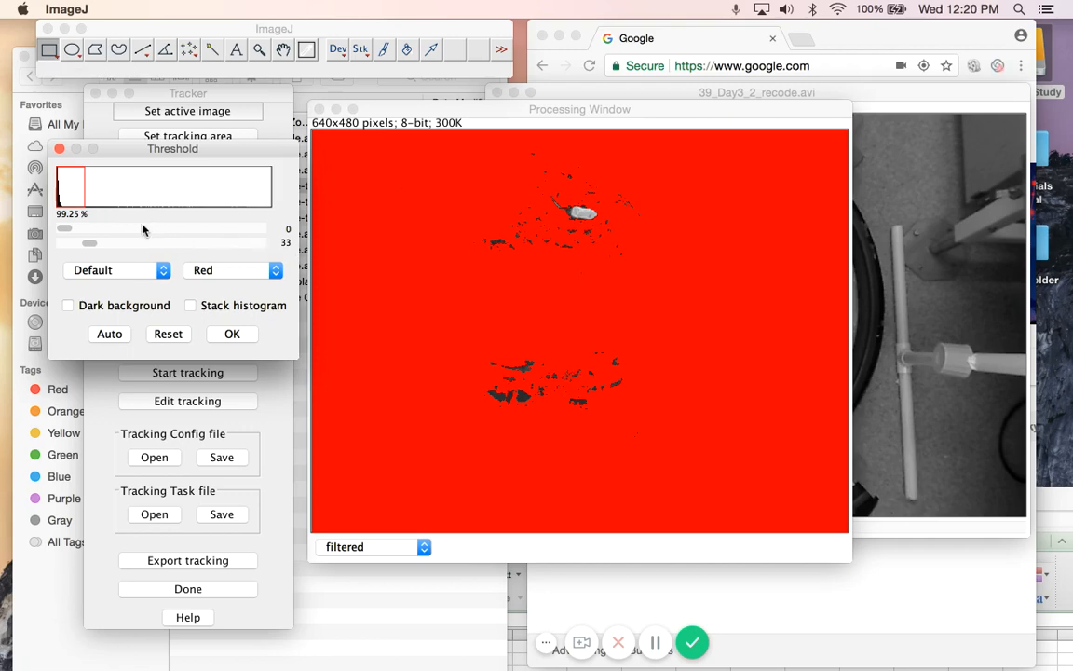
{"action": "mouse_move", "coordinate": [68, 233]}
{"action": "left_mouse_down"}
{"action": "mouse_move", "coordinate": [119, 232]}
{"action": "mouse_move", "coordinate": [81, 232]}
{"action": "left_mouse_up"}
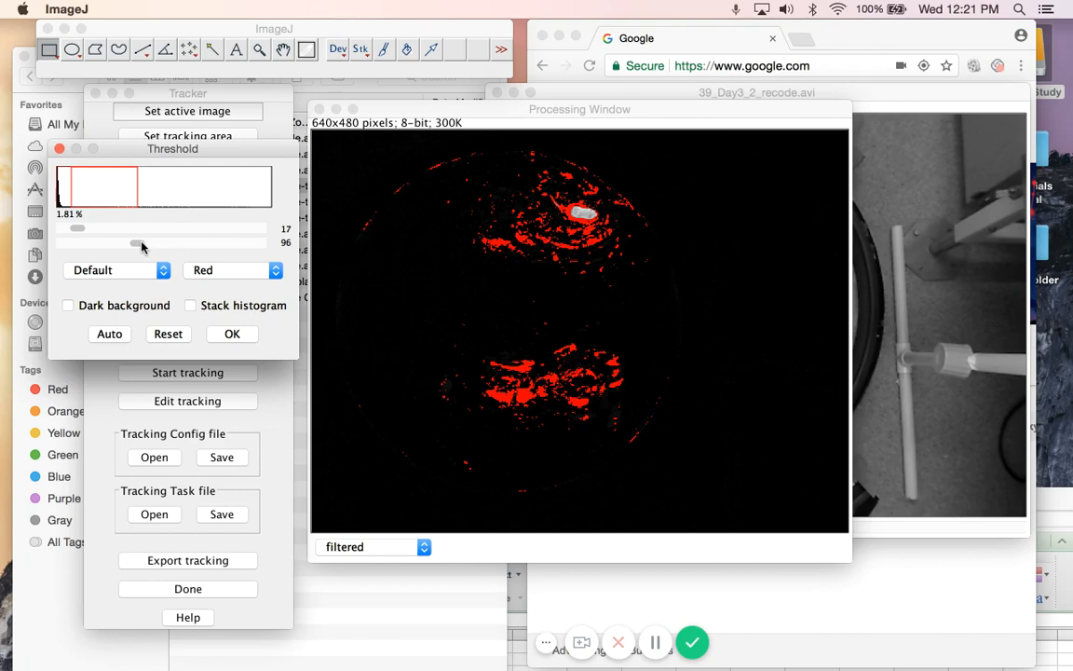
{"action": "left_click_drag", "start_coordinate": [142, 245], "coordinate": [260, 247]}
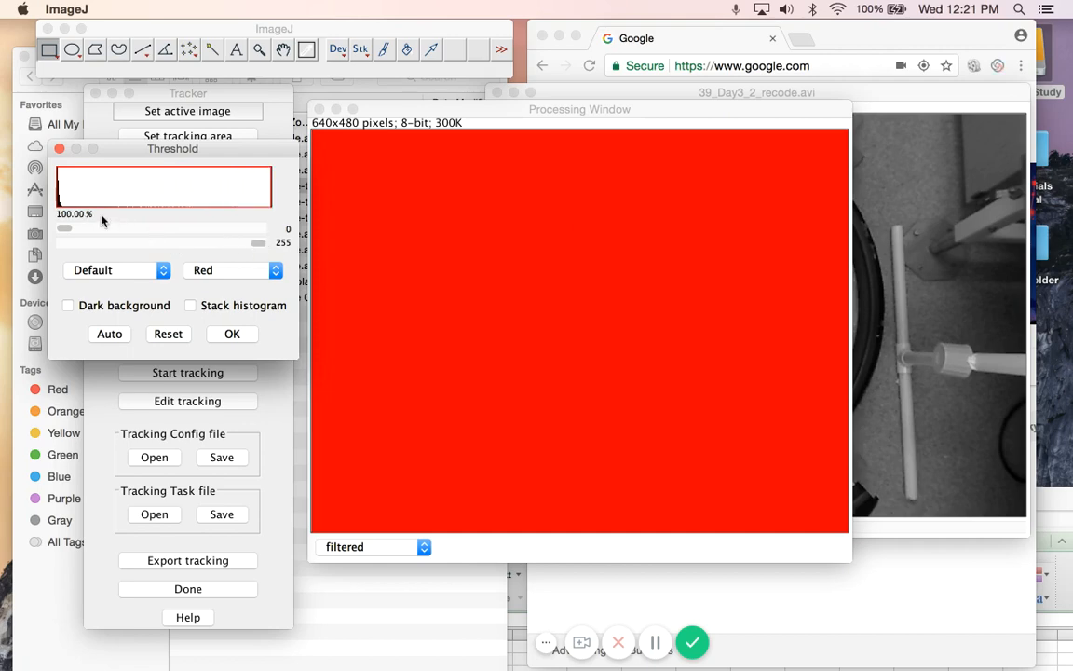
{"action": "left_click_drag", "start_coordinate": [63, 228], "coordinate": [98, 232]}
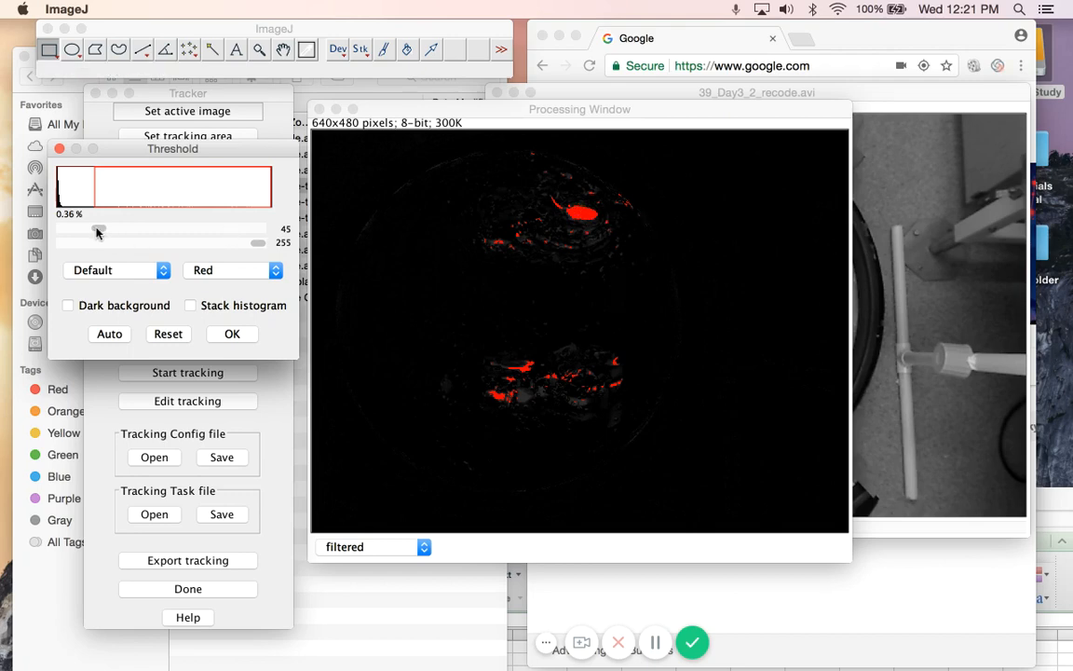
{"action": "mouse_move", "coordinate": [98, 233]}
{"action": "left_mouse_down"}
{"action": "mouse_move", "coordinate": [228, 232]}
{"action": "mouse_move", "coordinate": [211, 233]}
{"action": "left_mouse_up"}
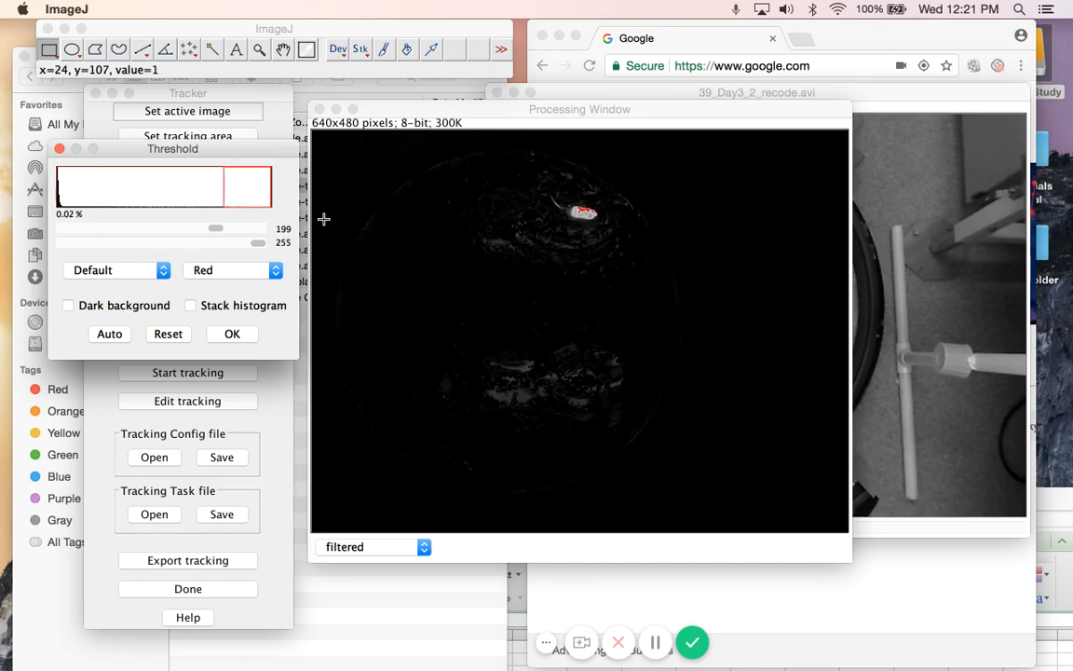
{"action": "mouse_move", "coordinate": [216, 232]}
{"action": "left_mouse_down"}
{"action": "mouse_move", "coordinate": [140, 233]}
{"action": "mouse_move", "coordinate": [172, 238]}
{"action": "mouse_move", "coordinate": [150, 239]}
{"action": "left_mouse_up"}
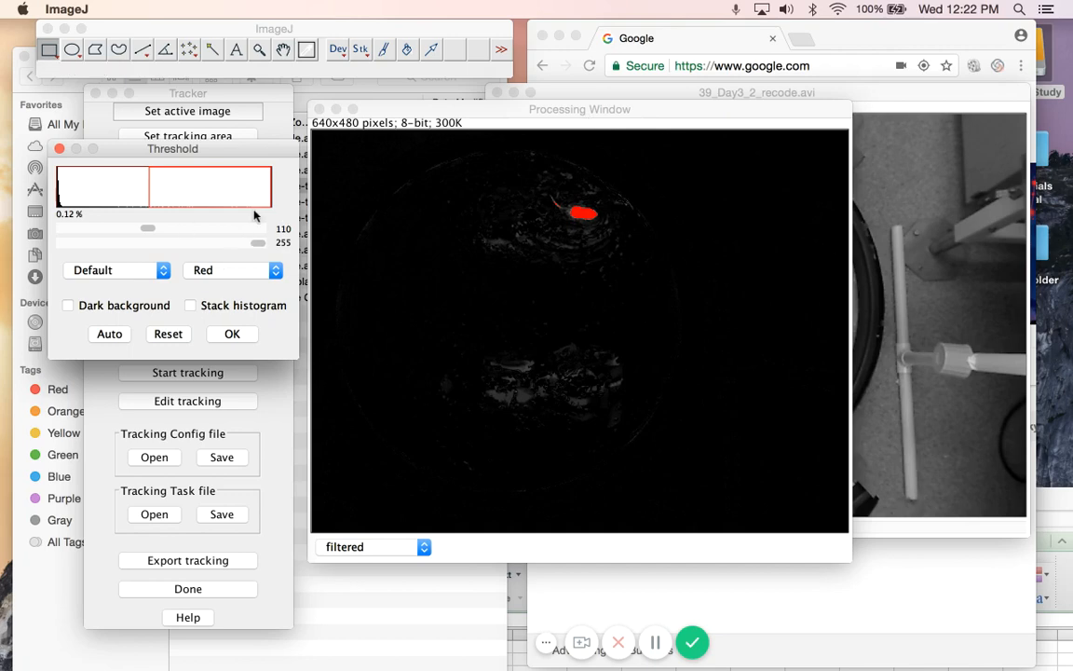
{"action": "left_click", "coordinate": [233, 335]}
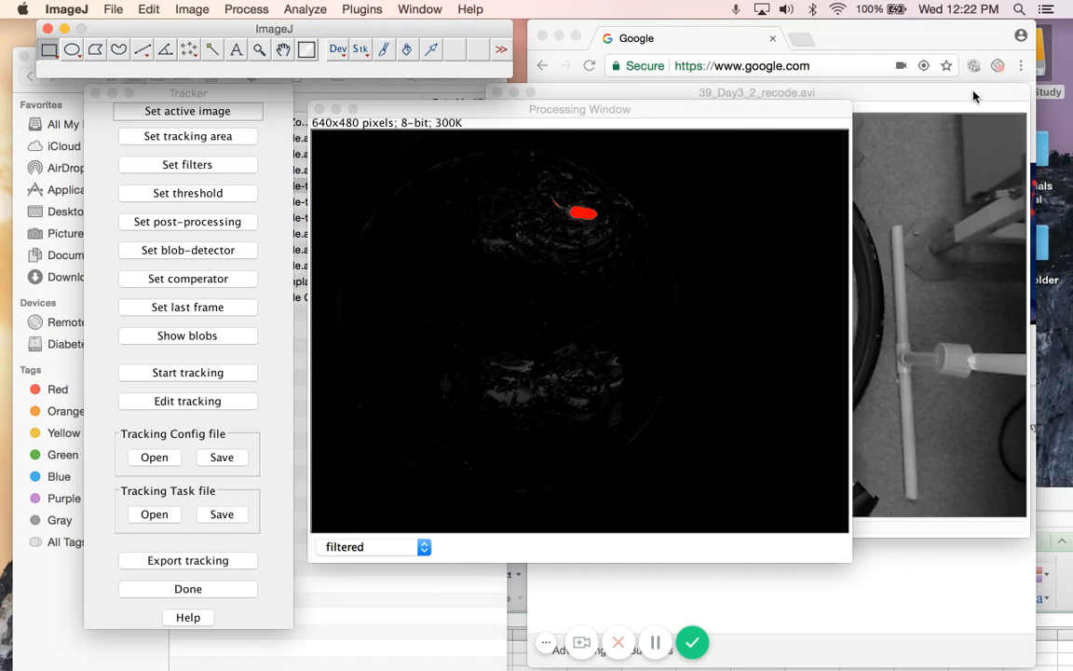
Bring the 39_Day3_2_recode.avi video forward and move it to frame 167, just after the mouse is released into the pool
{"action": "left_click_drag", "start_coordinate": [973, 96], "coordinate": [919, 105]}
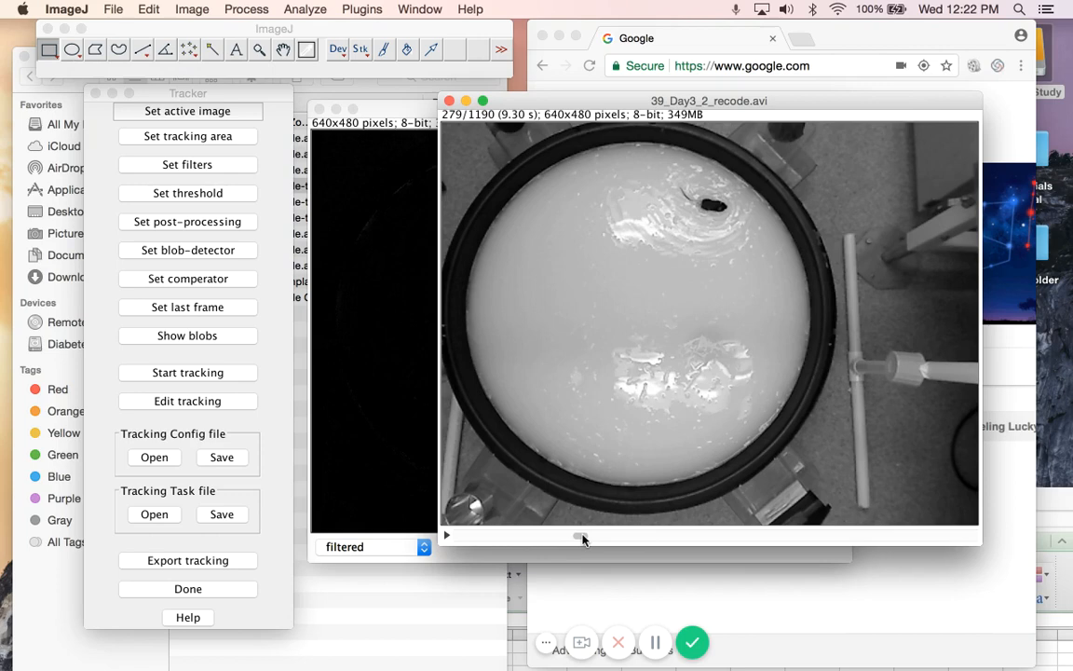
{"action": "left_click_drag", "start_coordinate": [582, 539], "coordinate": [531, 551]}
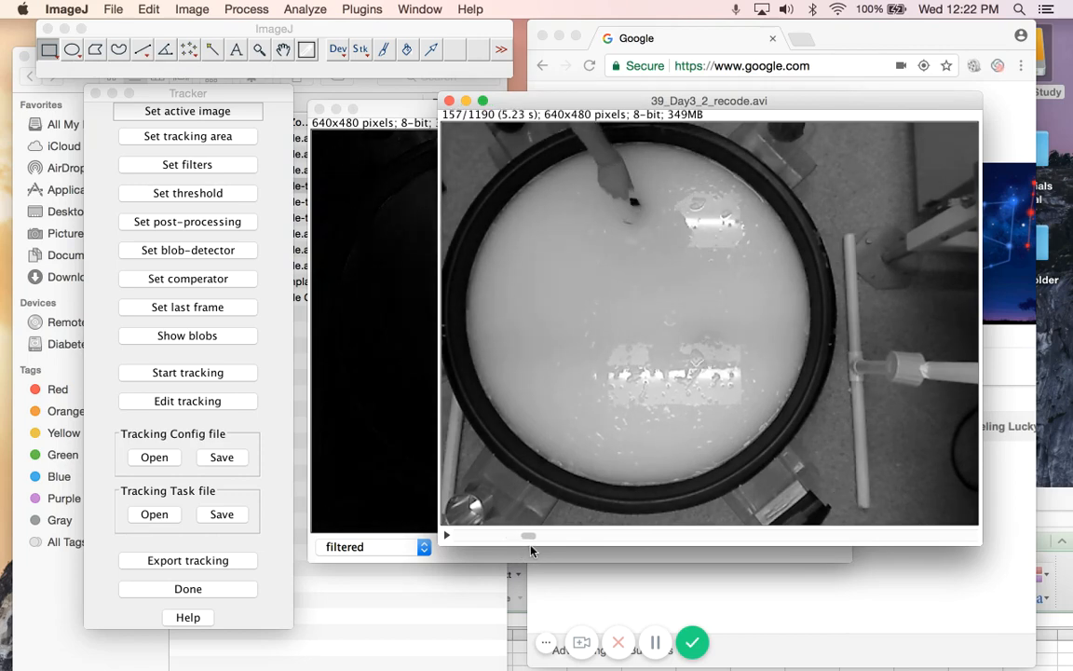
{"action": "key", "text": "Right"}
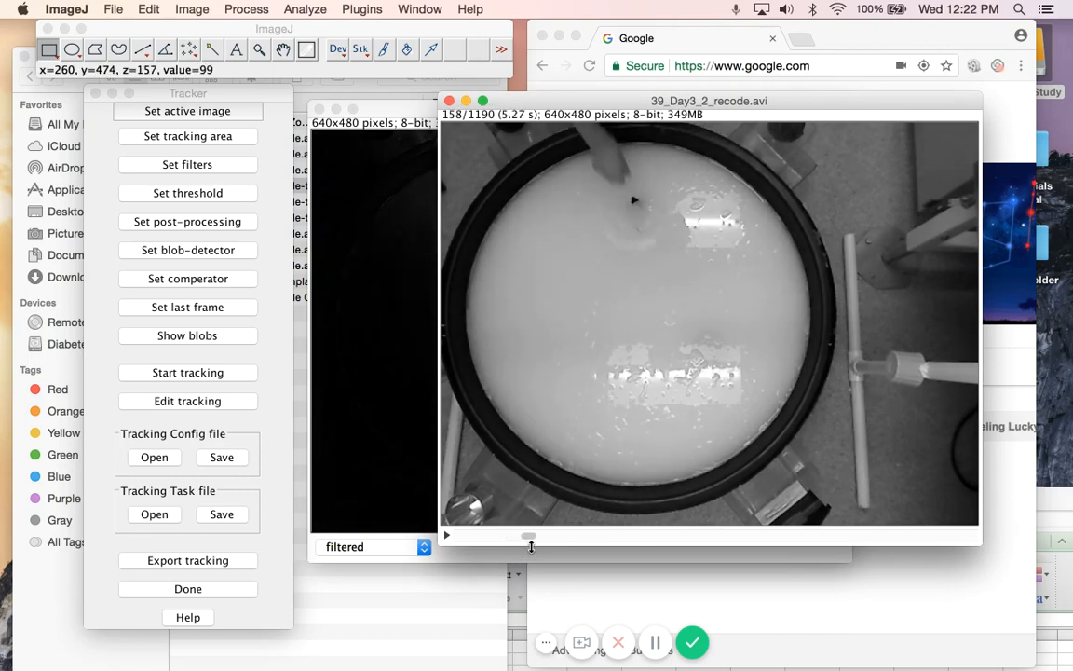
{"action": "key", "text": "Right"}
{"action": "key", "text": "Right"}
{"action": "key", "text": "Right"}
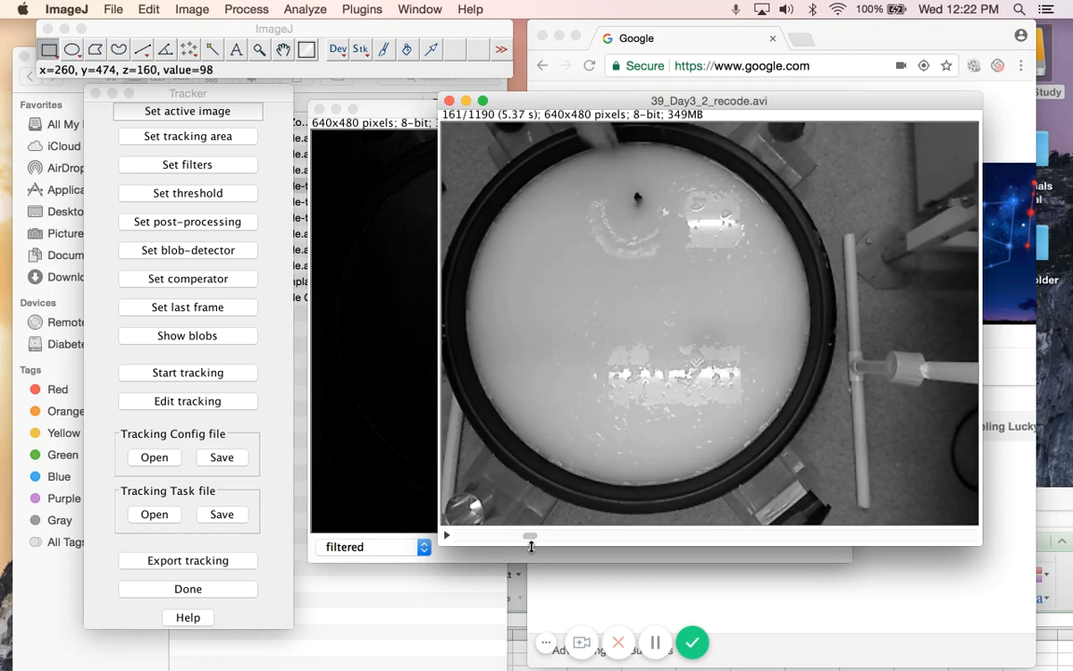
{"action": "key", "text": "Right"}
{"action": "key", "text": "Right"}
{"action": "key", "text": "Right"}
{"action": "key", "text": "Right"}
{"action": "key", "text": "Right"}
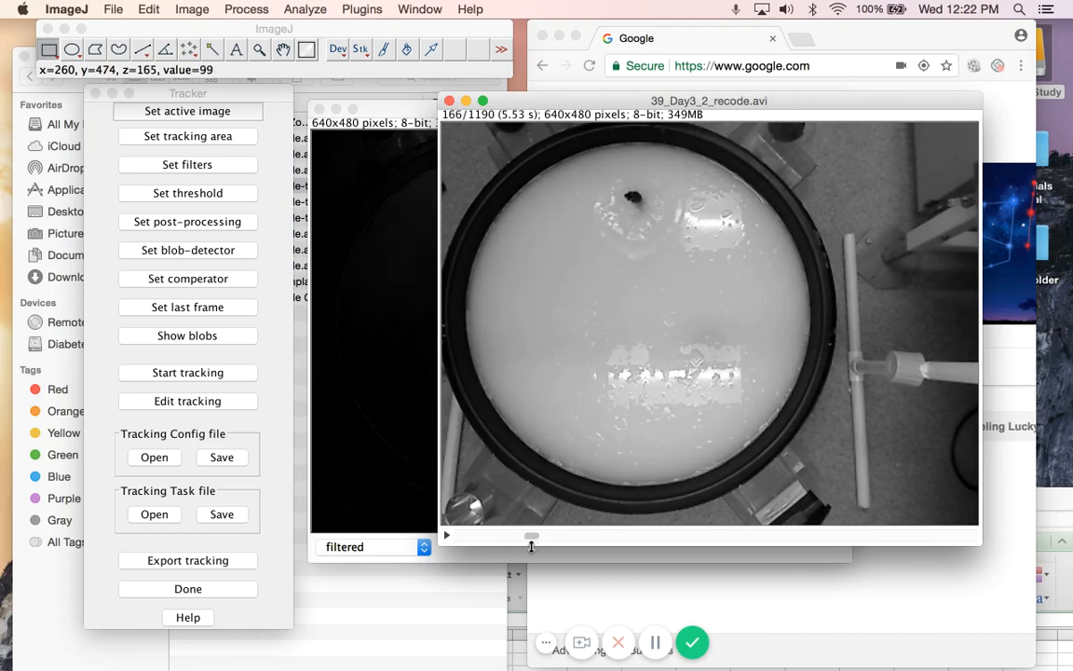
{"action": "key", "text": "Right"}
{"action": "key", "text": "Right"}
{"action": "key", "text": "Left"}
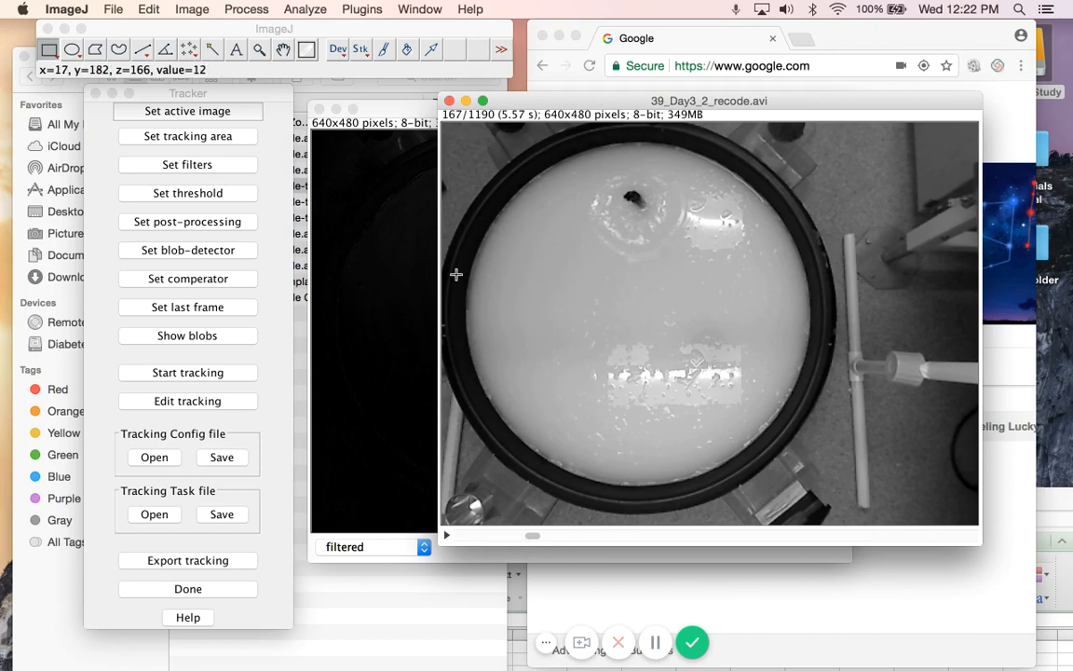
Show the detected blobs on the current frame and select the mouse's blob for tracking
{"action": "left_click", "coordinate": [193, 338]}
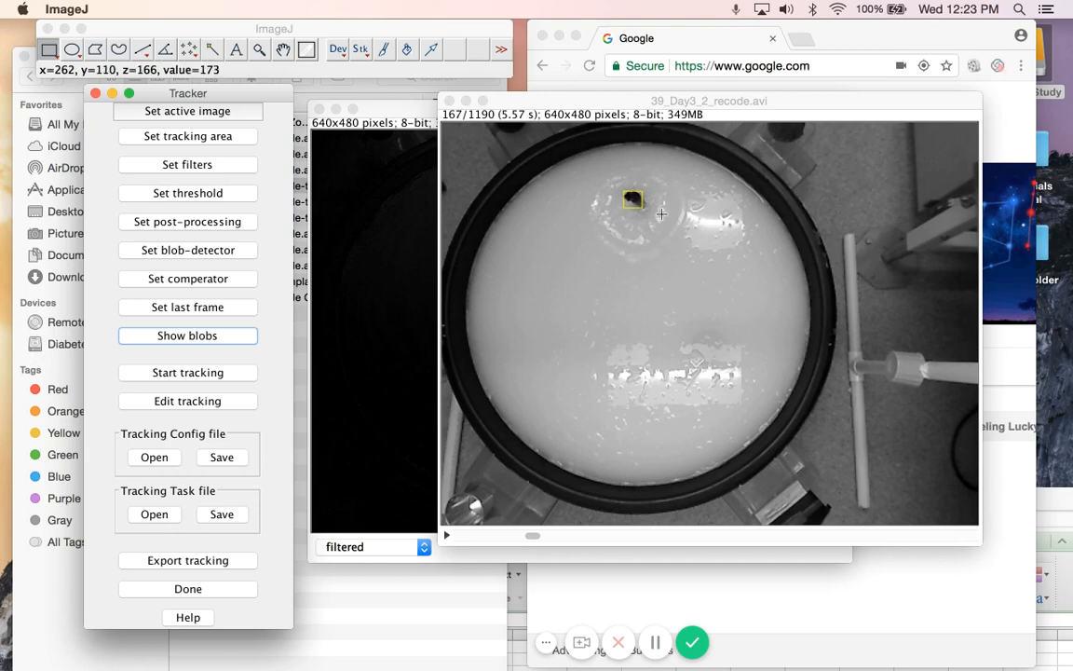
{"action": "left_click", "coordinate": [632, 198]}
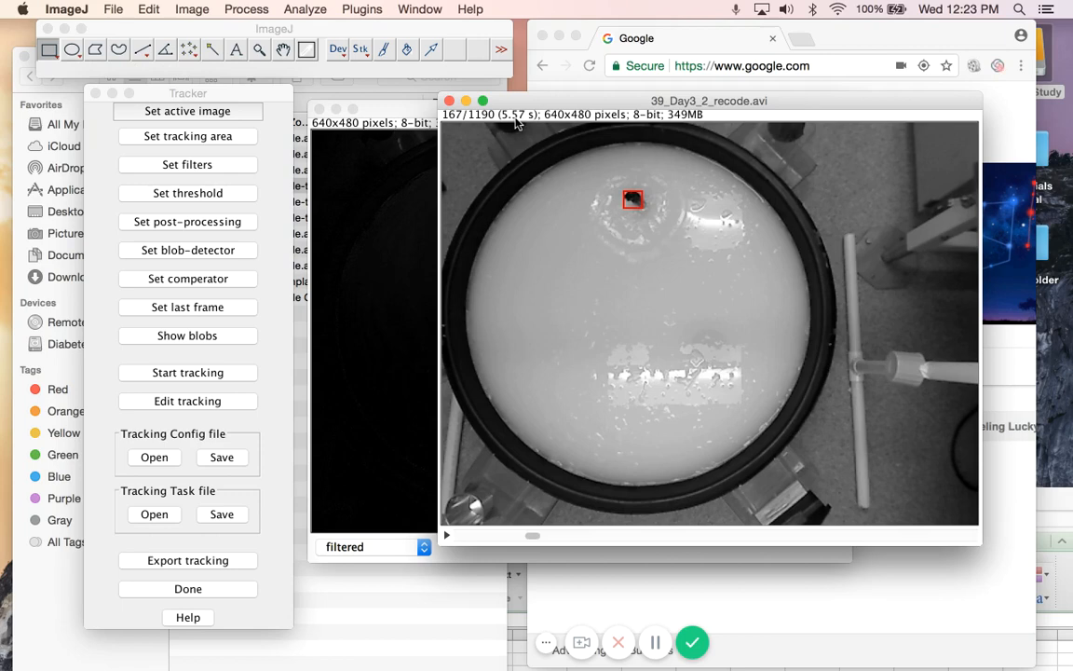
Switch to the already open MWM Mouse Template Non-Probe.xlsx workbook in Excel without reloading it, and arrange it so the video's frame time stays readable
{"action": "left_click", "coordinate": [71, 89]}
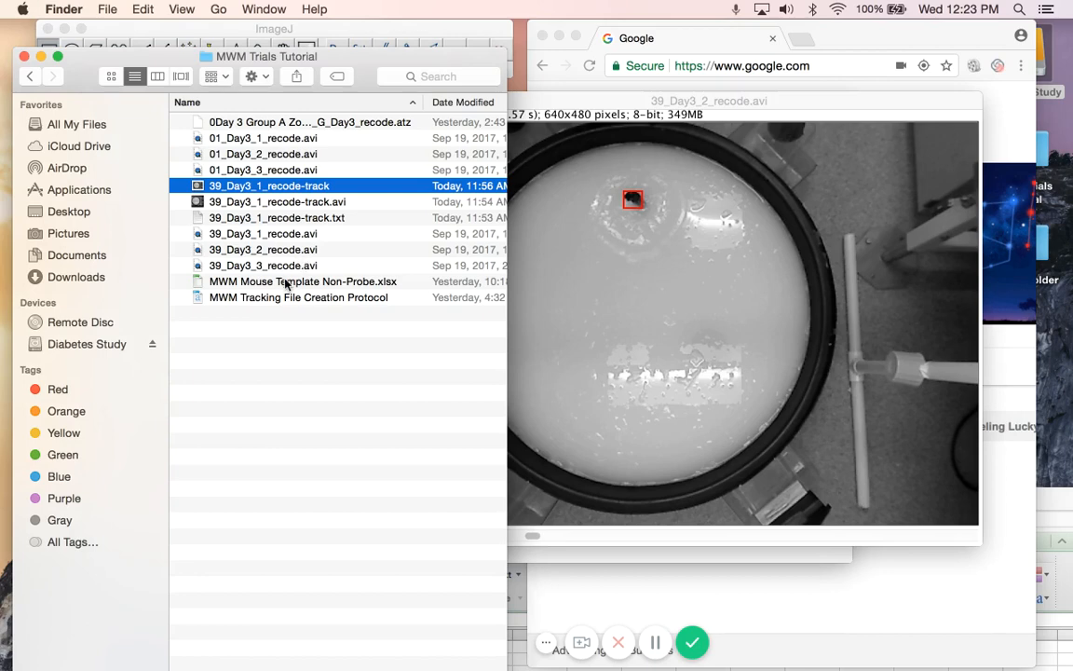
{"action": "double_click", "coordinate": [287, 282]}
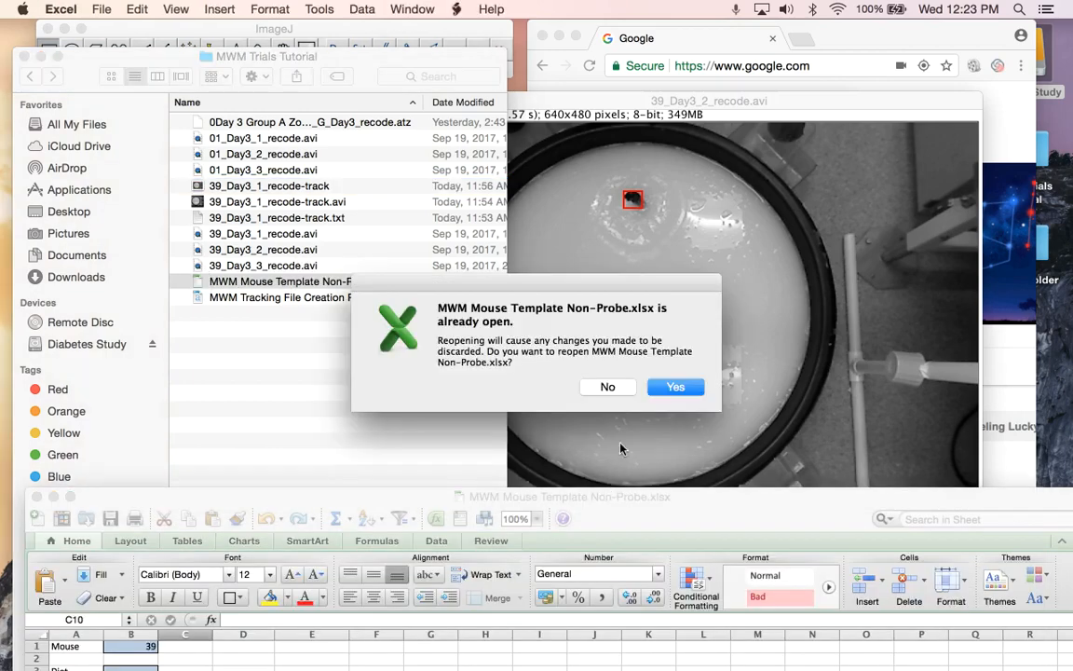
{"action": "left_click", "coordinate": [607, 387]}
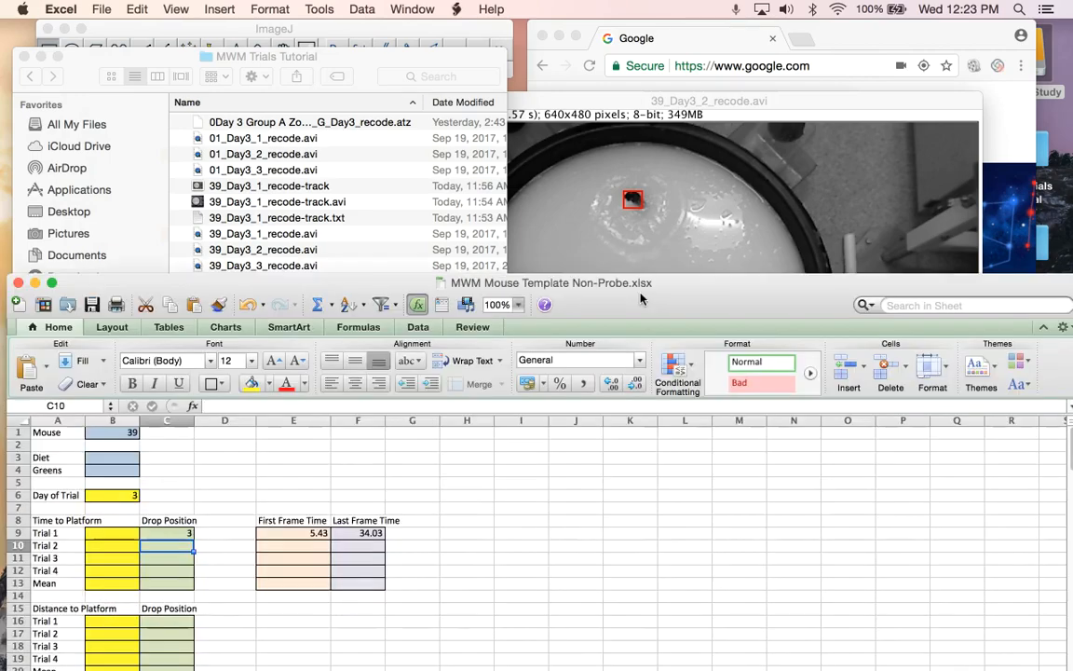
{"action": "left_click_drag", "start_coordinate": [641, 293], "coordinate": [657, 198]}
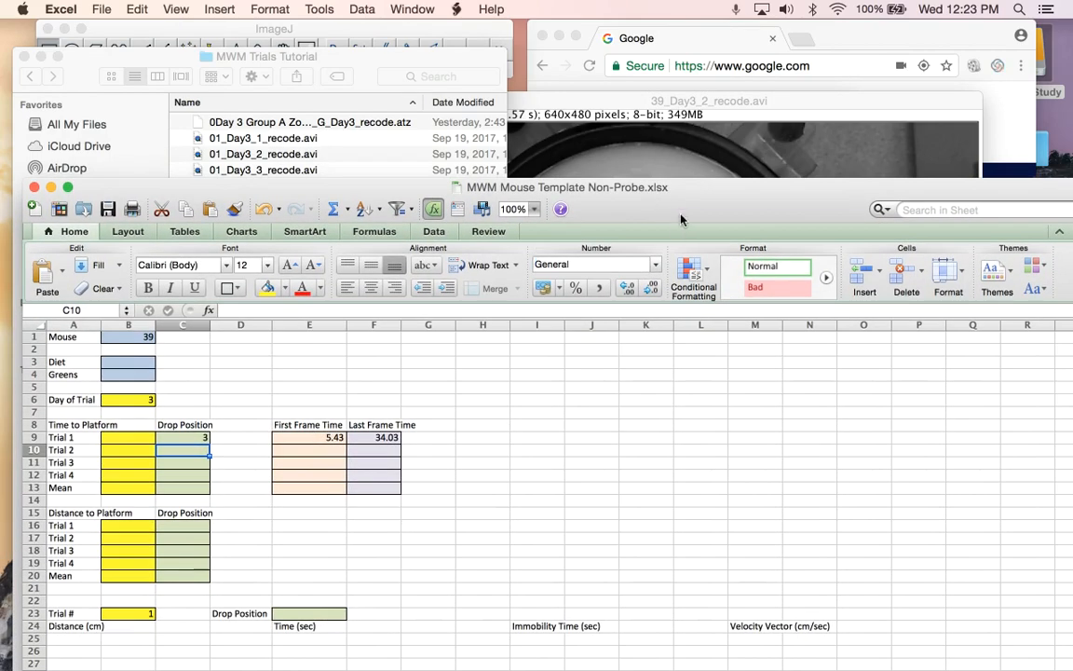
{"action": "left_click_drag", "start_coordinate": [681, 219], "coordinate": [776, 210]}
{"action": "left_click_drag", "start_coordinate": [747, 109], "coordinate": [787, 90]}
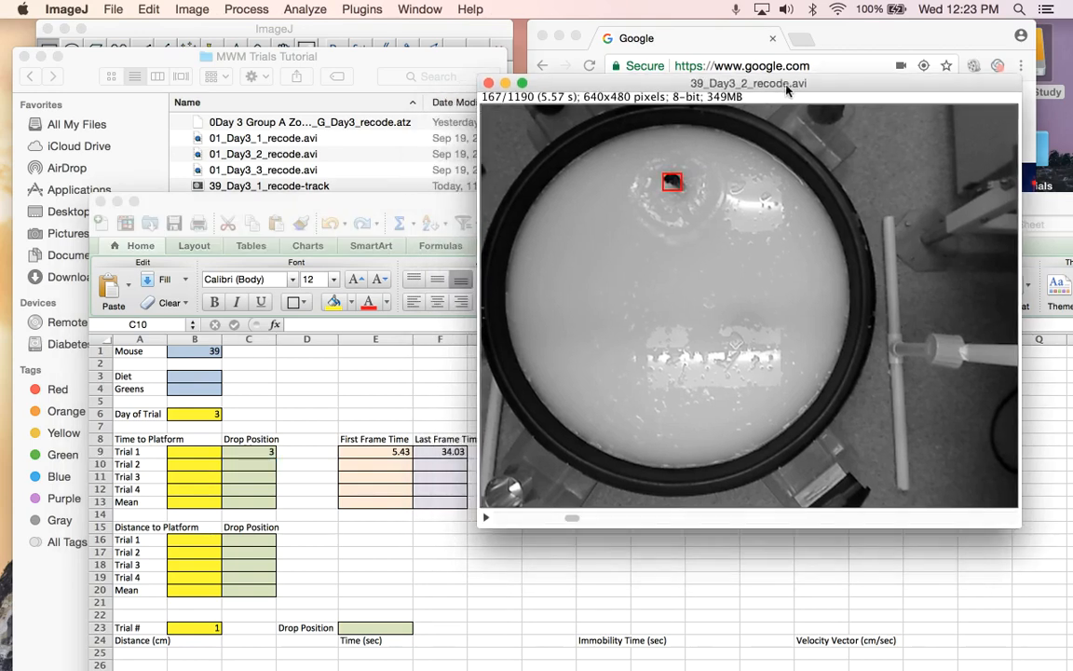
{"action": "left_click", "coordinate": [423, 199]}
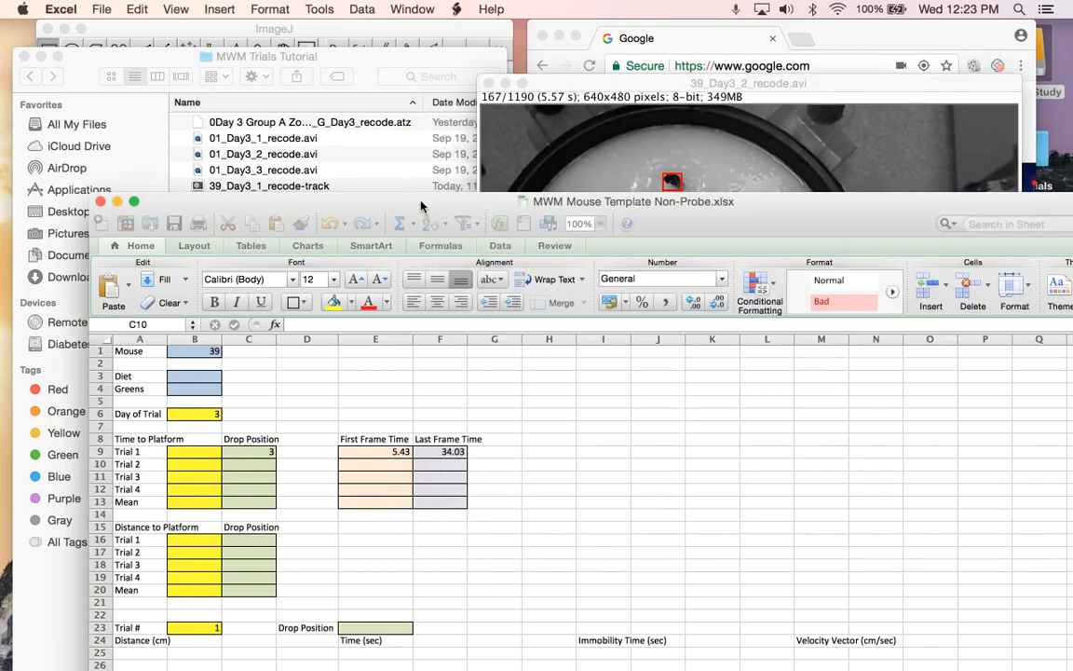
Record Trial 2's first frame time as 5.57 and its drop position under Time to Platform as 1
{"action": "left_click", "coordinate": [397, 463]}
{"action": "type", "text": "5.57"}
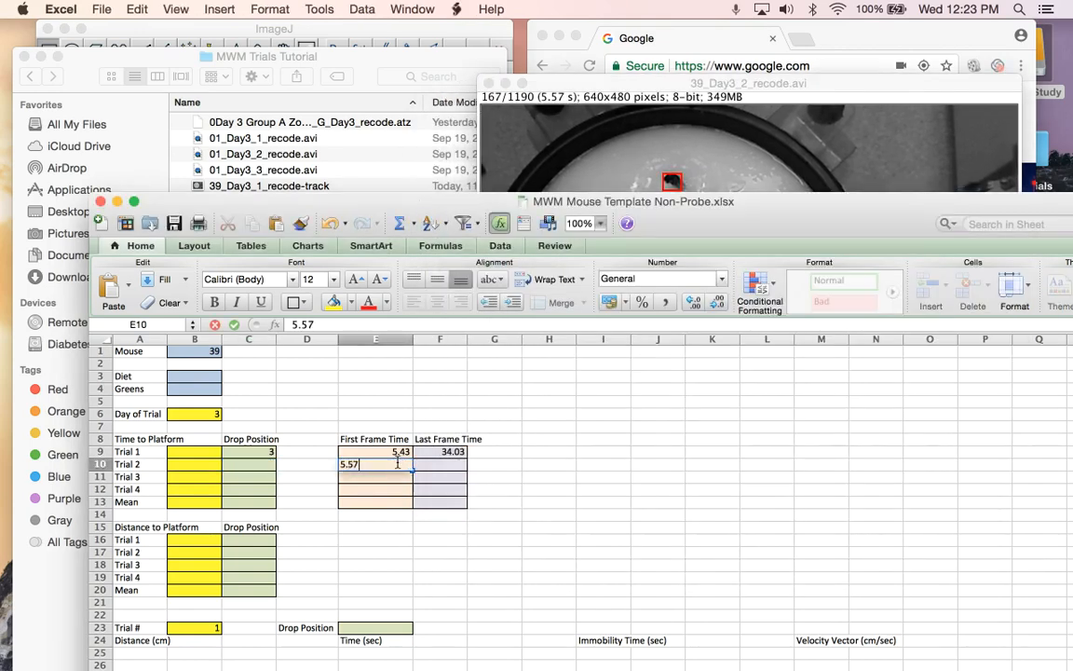
{"action": "key", "text": "Return"}
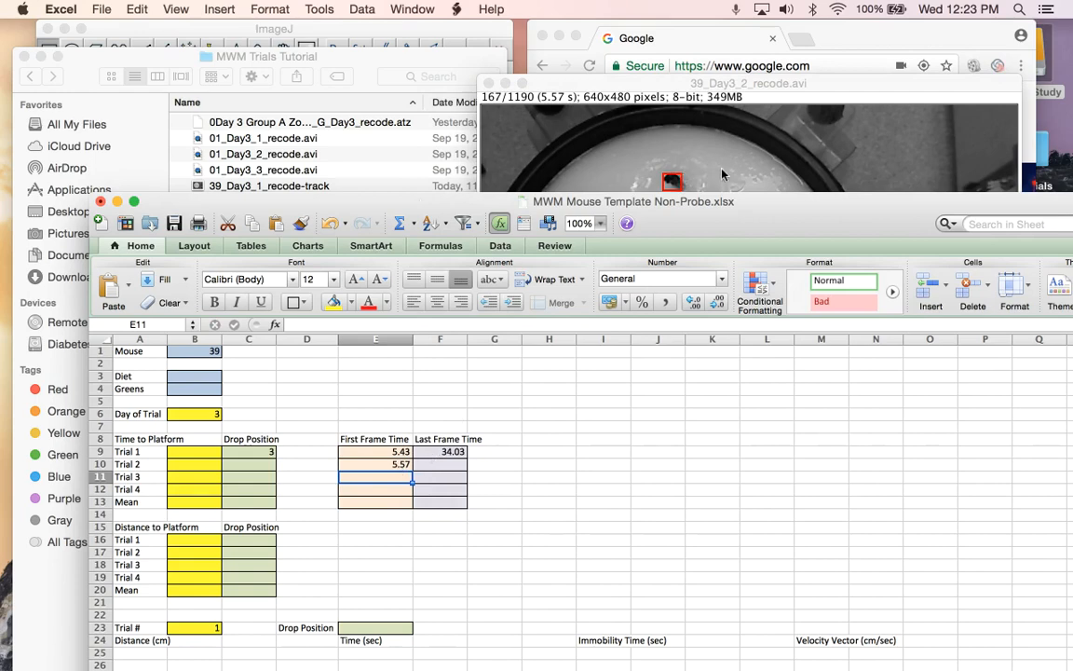
{"action": "left_click_drag", "start_coordinate": [745, 232], "coordinate": [722, 279]}
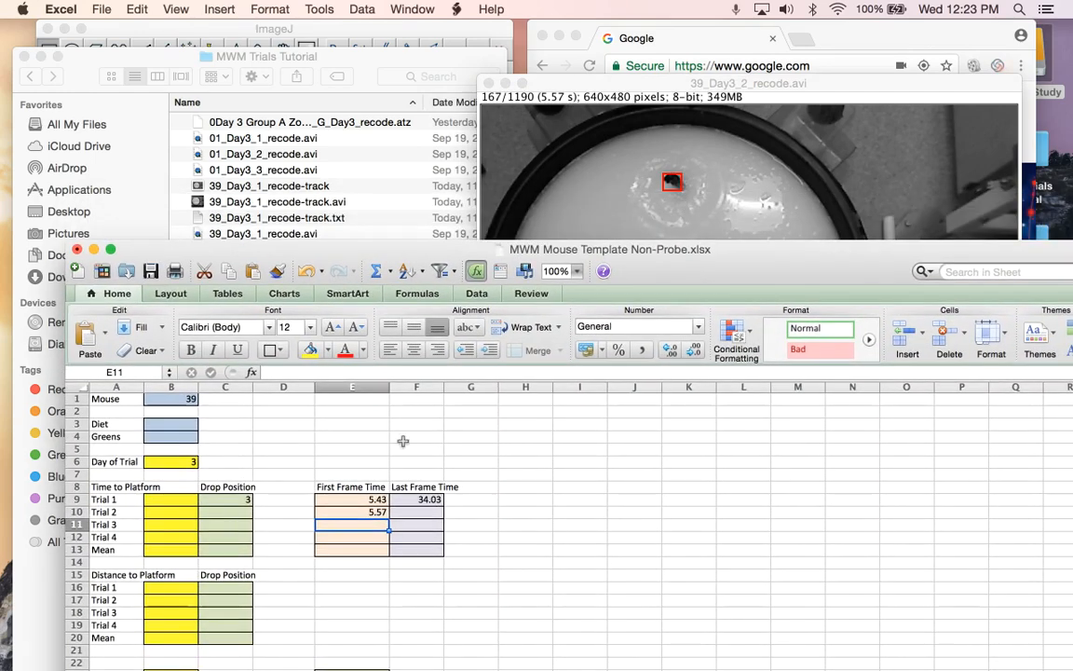
{"action": "left_click", "coordinate": [241, 515]}
{"action": "type", "text": "1"}
{"action": "key", "text": "Return"}
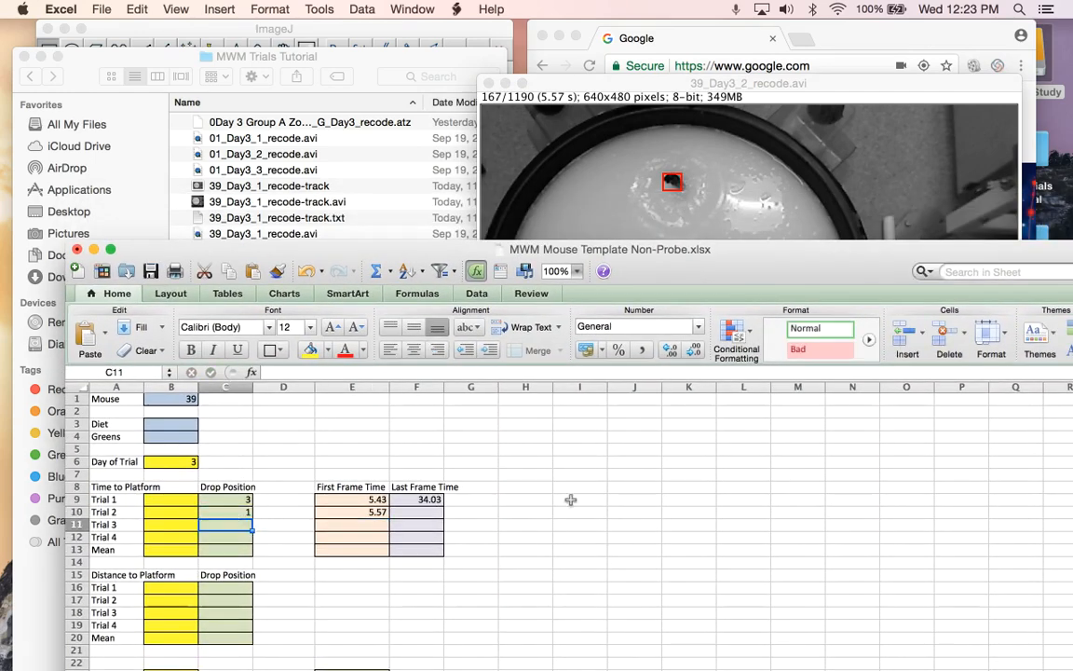
Move the workbook aside, return to ImageJ's Tracker and the 39_Day3_2_recode.avi video, and advance the video to about frame 557
{"action": "left_click_drag", "start_coordinate": [719, 267], "coordinate": [730, 519]}
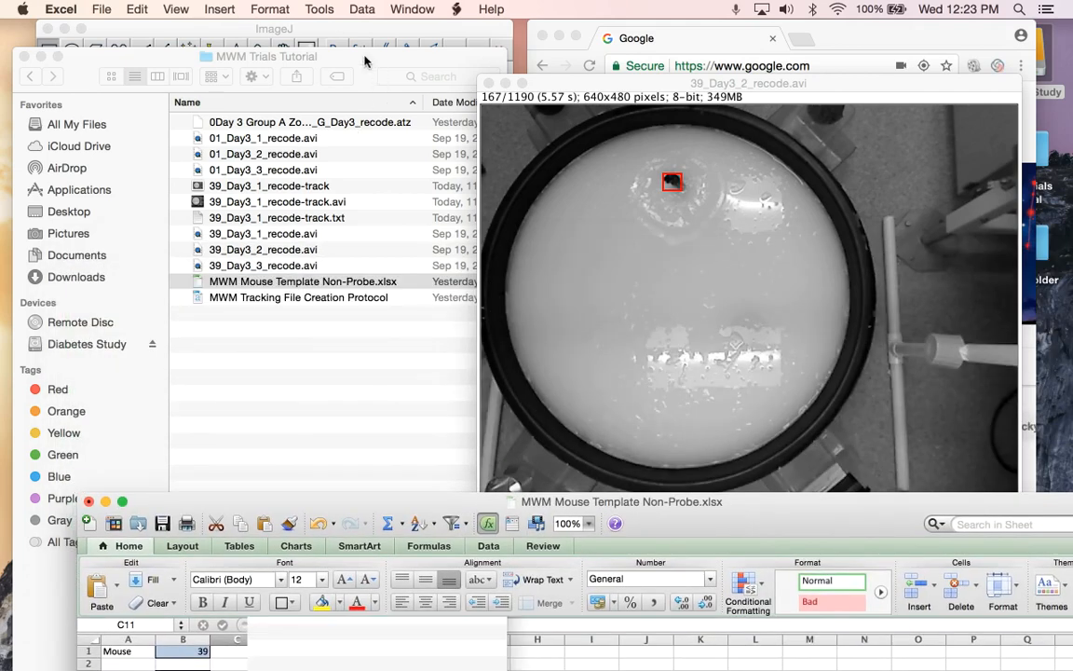
{"action": "left_click_drag", "start_coordinate": [364, 56], "coordinate": [308, 97]}
{"action": "left_click", "coordinate": [284, 91]}
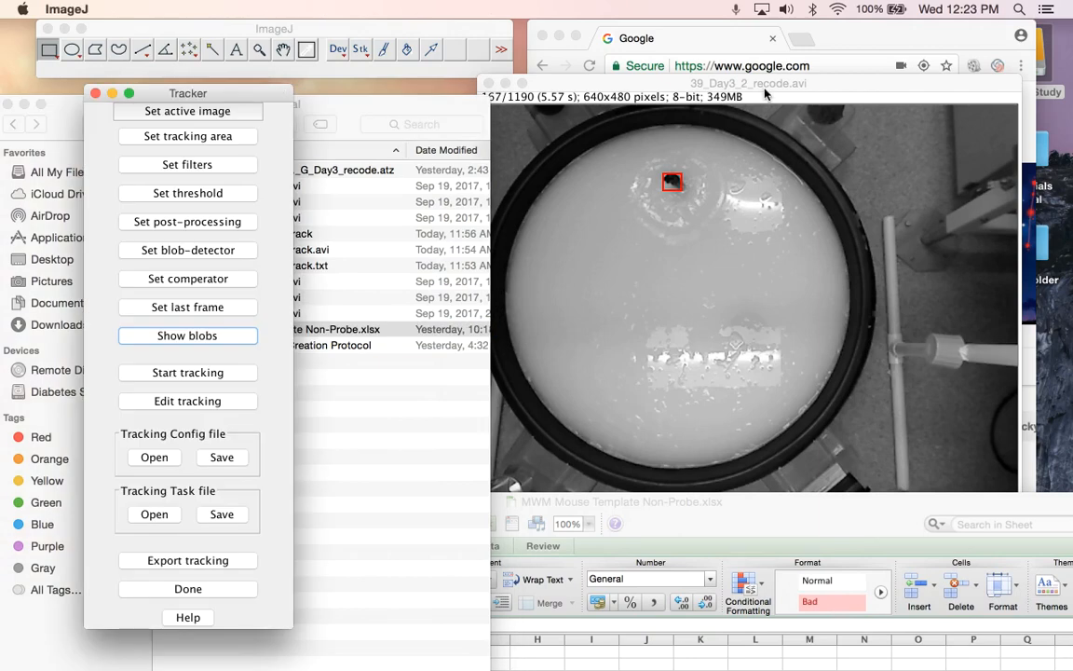
{"action": "left_click", "coordinate": [710, 79]}
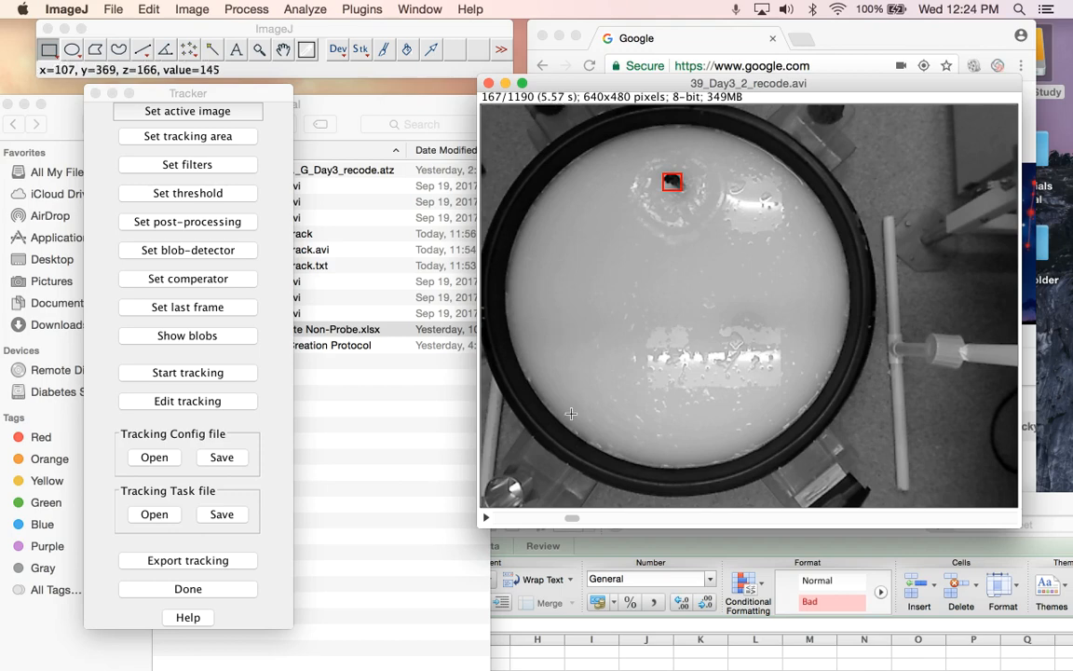
{"action": "left_click_drag", "start_coordinate": [575, 521], "coordinate": [738, 515]}
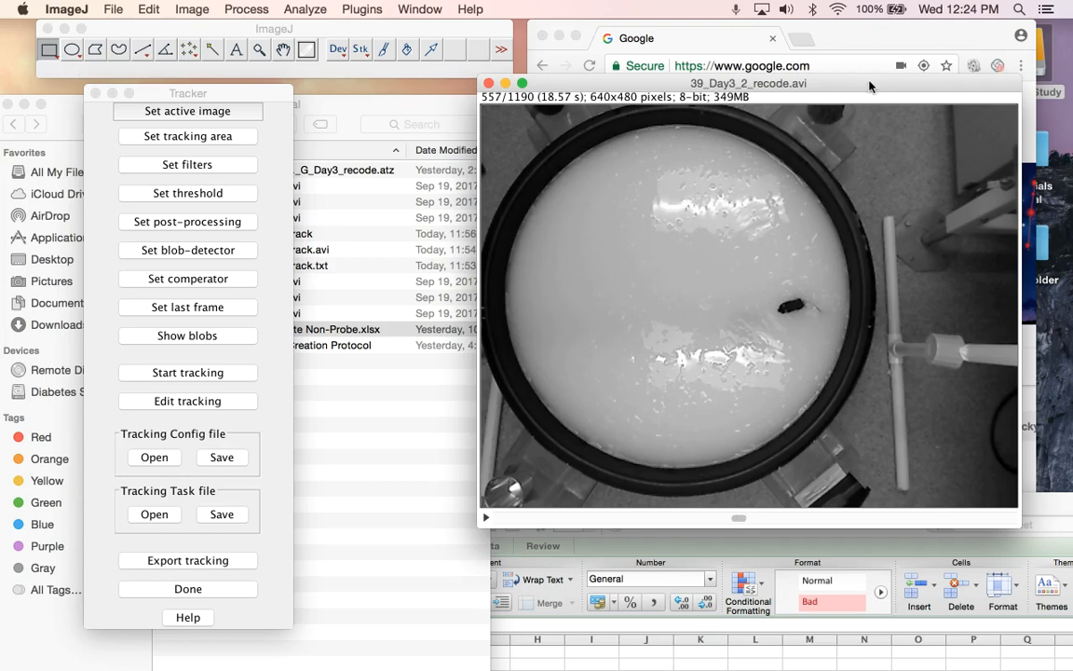
Examine the frames between about 557 and 582 one at a time to find when the mouse reaches the platform
{"action": "key", "text": "Right"}
{"action": "key", "text": "Right"}
{"action": "key", "text": "Right"}
{"action": "key", "text": "Right"}
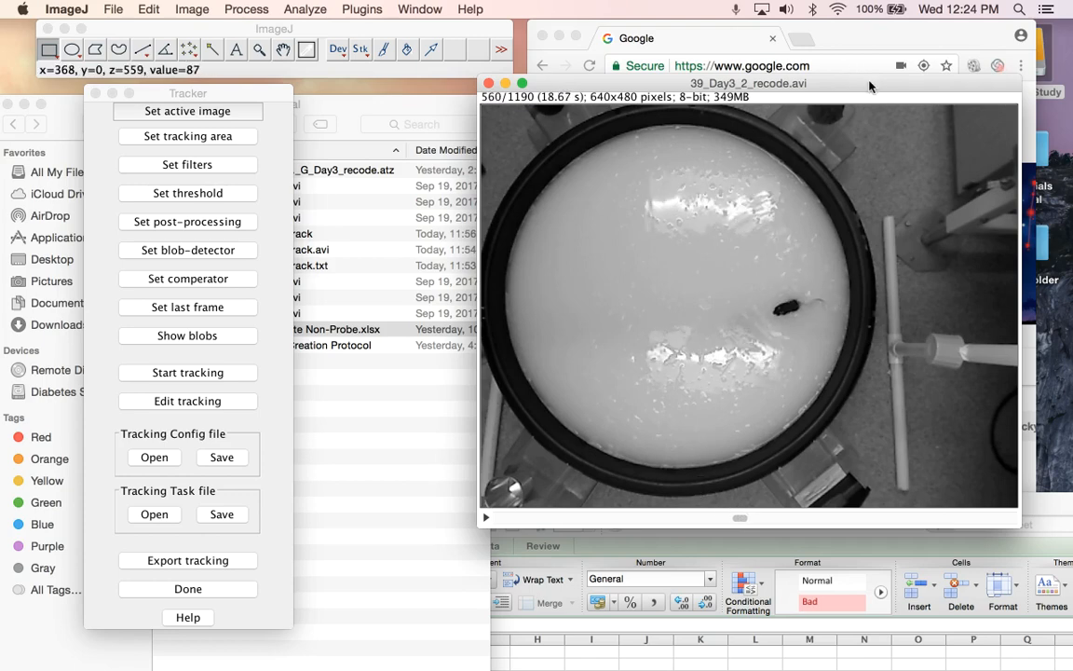
{"action": "key", "text": "Right"}
{"action": "key", "text": "Right"}
{"action": "key", "text": "Right"}
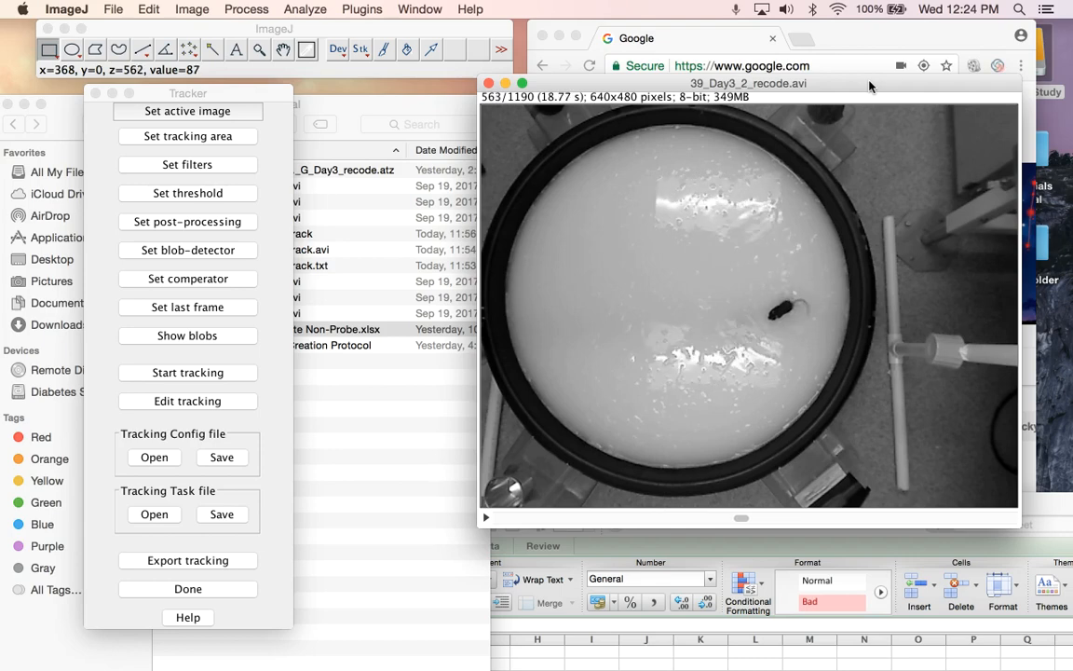
{"action": "key", "text": "Right"}
{"action": "key", "text": "Right"}
{"action": "key", "text": "Right"}
{"action": "key", "text": "Right"}
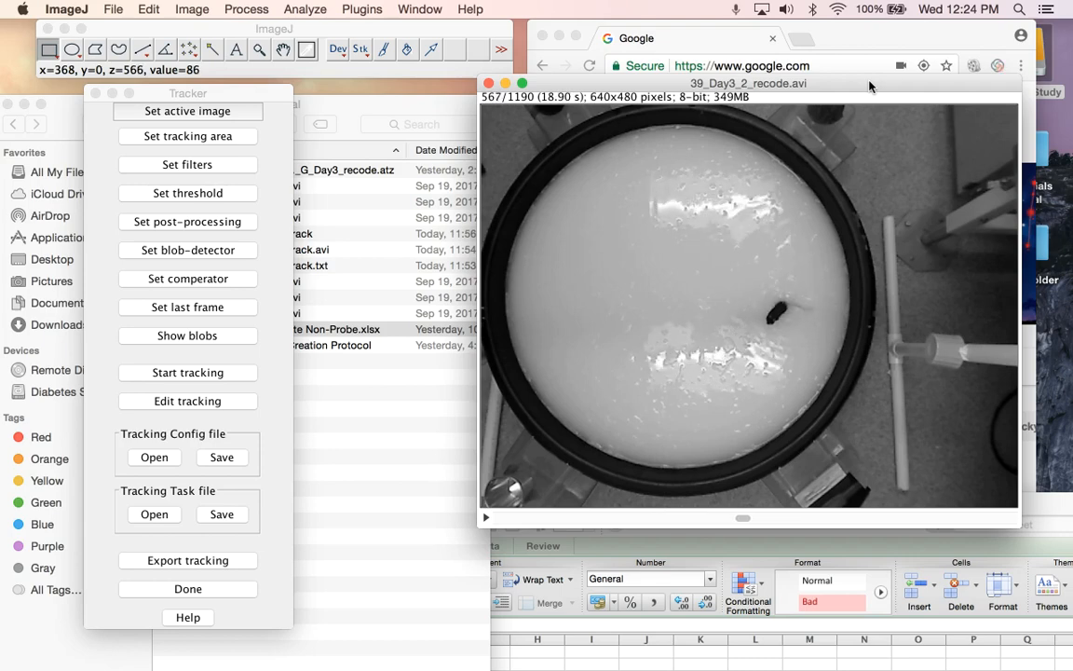
{"action": "key", "text": "Right"}
{"action": "key", "text": "Right"}
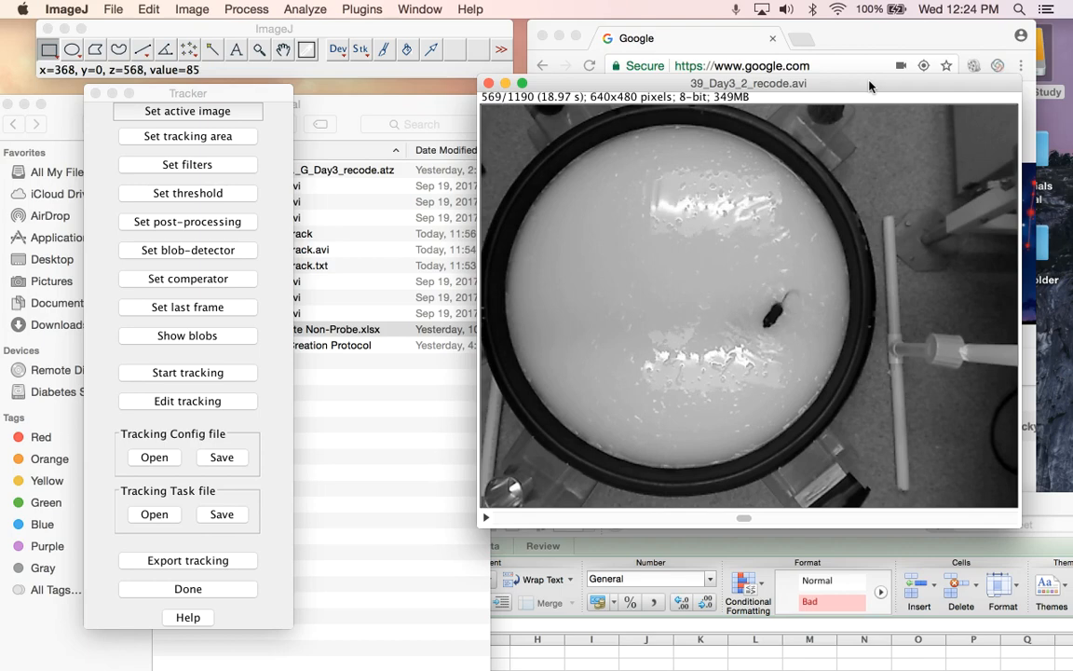
{"action": "key", "text": "Right"}
{"action": "key", "text": "Right"}
{"action": "key", "text": "Right"}
{"action": "key", "text": "Right"}
{"action": "key", "text": "Right"}
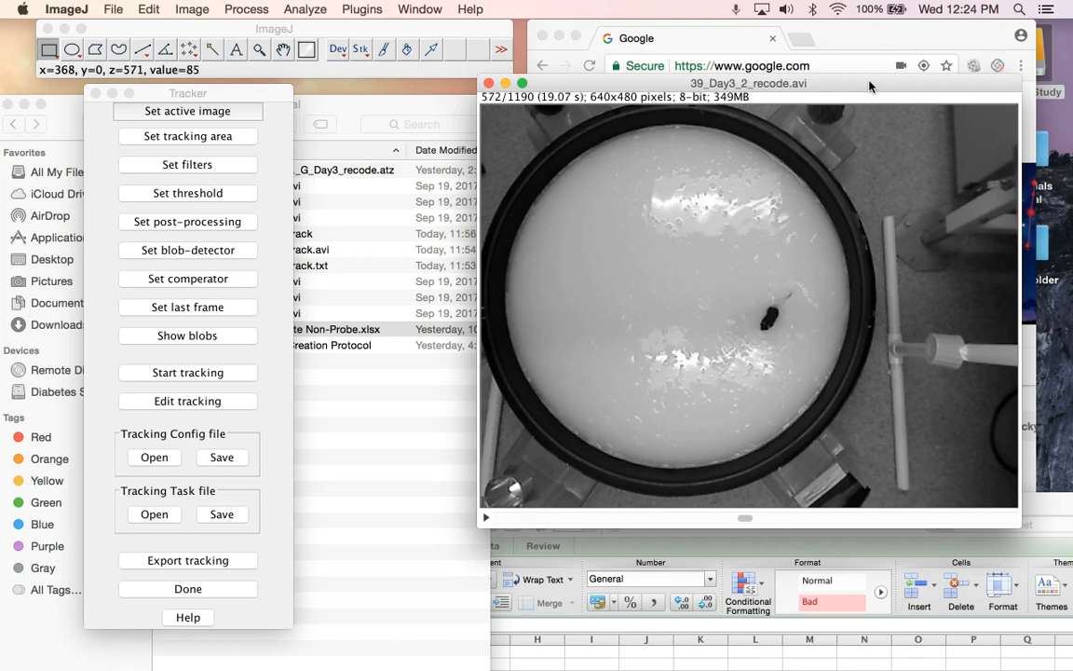
{"action": "key", "text": "Right"}
{"action": "key", "text": "Right"}
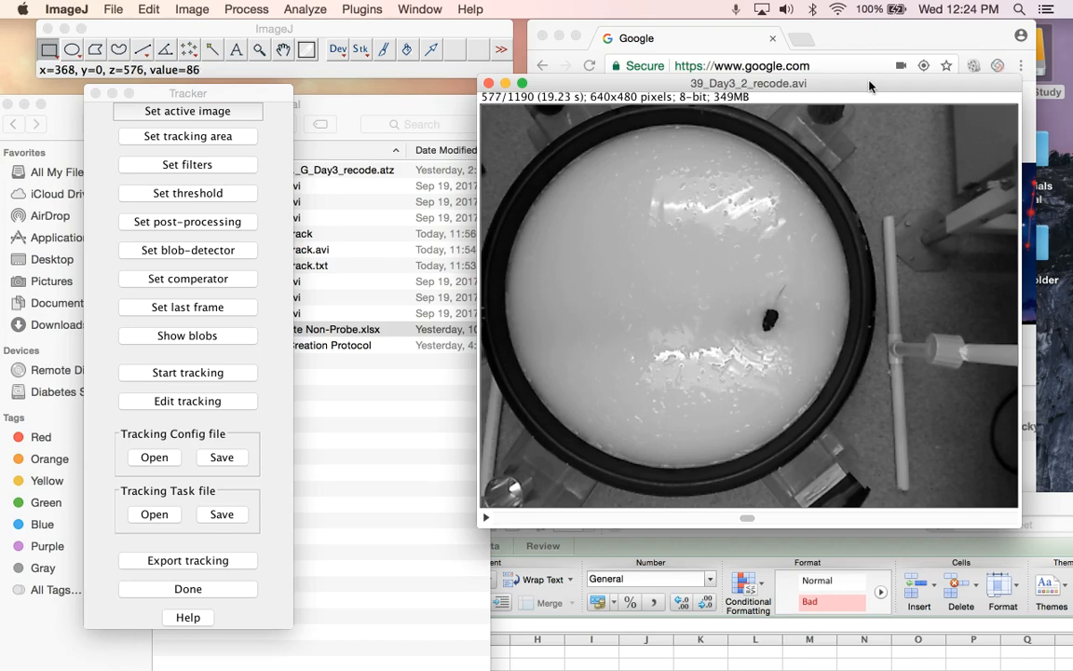
{"action": "key", "text": "Left"}
{"action": "key", "text": "Left"}
{"action": "key", "text": "Left"}
{"action": "key", "text": "Left"}
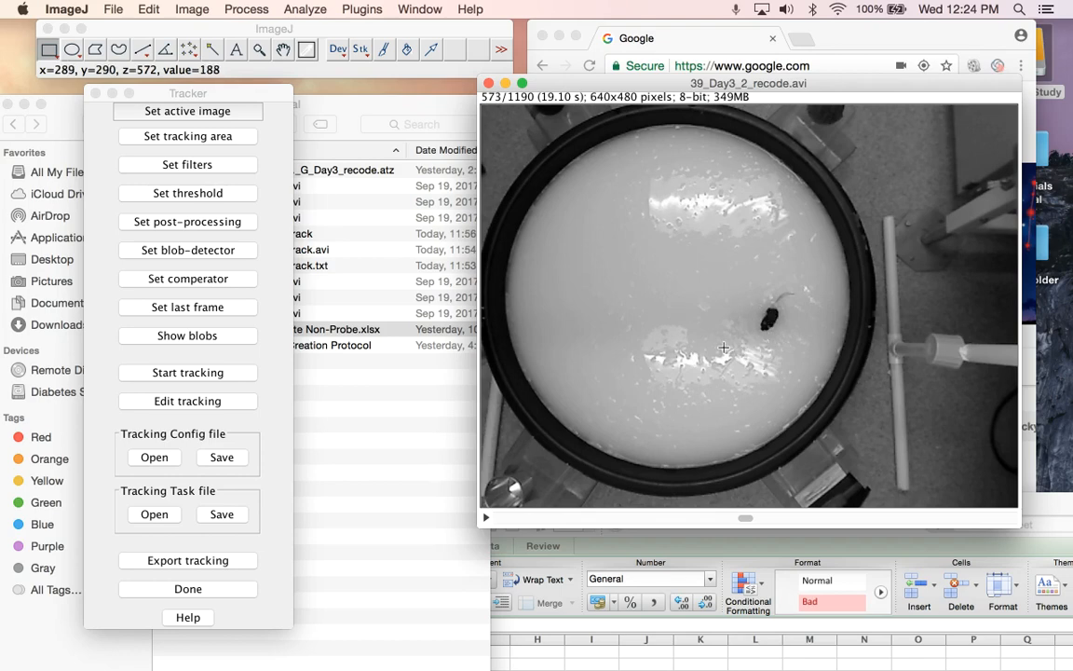
{"action": "key", "text": "Right"}
{"action": "key", "text": "Right"}
{"action": "key", "text": "Right"}
{"action": "key", "text": "Right"}
{"action": "key", "text": "Right"}
{"action": "key", "text": "Right"}
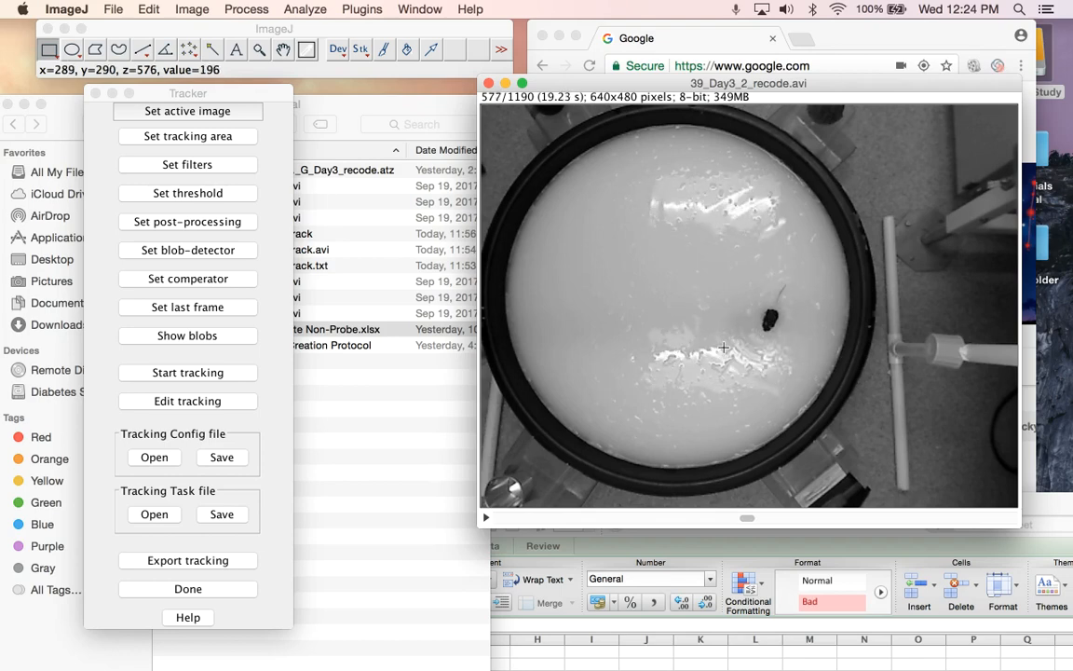
{"action": "key", "text": "Right"}
{"action": "key", "text": "Right"}
{"action": "key", "text": "Right"}
{"action": "key", "text": "Right"}
{"action": "key", "text": "Left"}
{"action": "key", "text": "Left"}
{"action": "key", "text": "Left"}
{"action": "key", "text": "Left"}
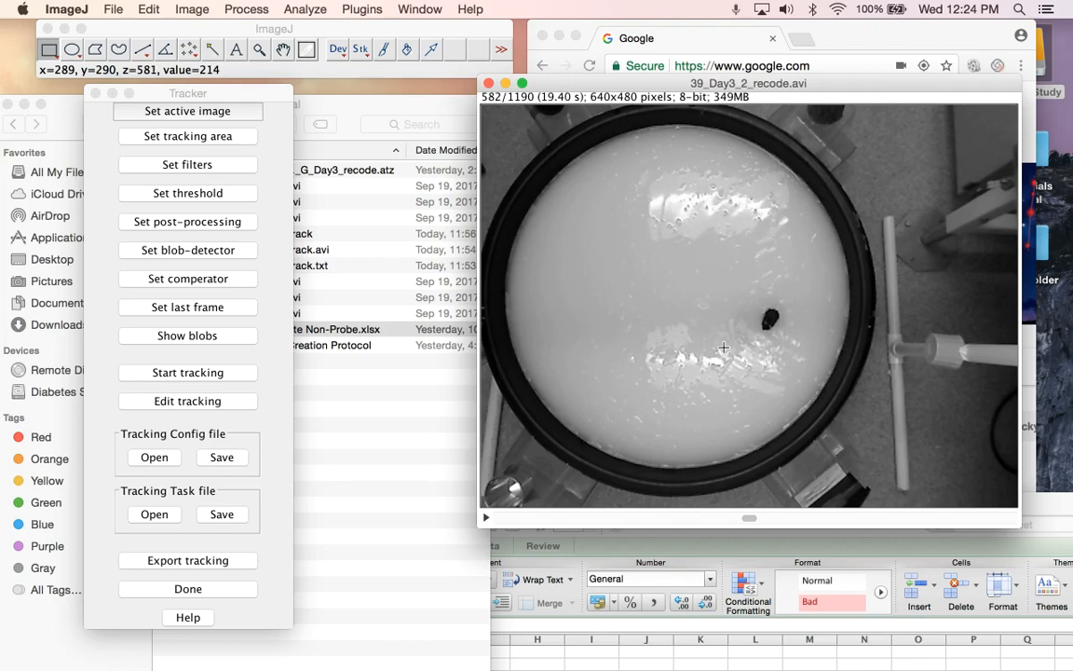
{"action": "key", "text": "Left"}
{"action": "key", "text": "Left"}
{"action": "key", "text": "Left"}
{"action": "key", "text": "Left"}
{"action": "key", "text": "Left"}
{"action": "key", "text": "Left"}
{"action": "key", "text": "Left"}
{"action": "key", "text": "Left"}
{"action": "key", "text": "Left"}
{"action": "key", "text": "Left"}
{"action": "key", "text": "Left"}
{"action": "key", "text": "Left"}
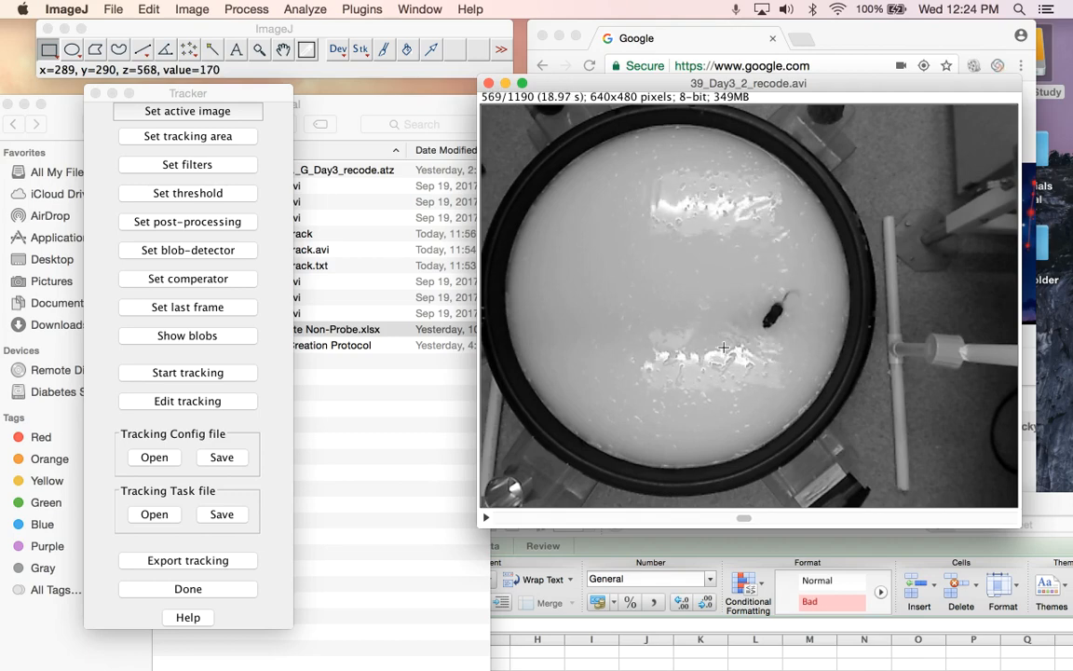
{"action": "key", "text": "Left"}
{"action": "key", "text": "Left"}
{"action": "key", "text": "Left"}
{"action": "key", "text": "Left"}
{"action": "key", "text": "Left"}
{"action": "key", "text": "Left"}
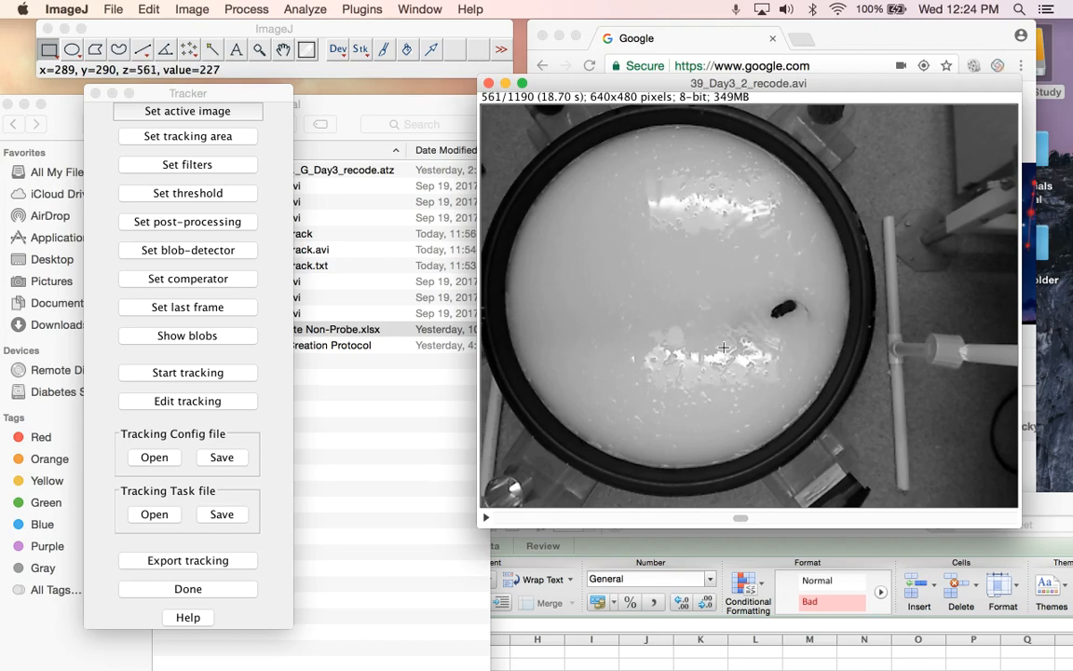
Settle the video on frame 564 and set that frame as the last frame for tracking
{"action": "key", "text": "Left"}
{"action": "key", "text": "Right"}
{"action": "key", "text": "Right"}
{"action": "key", "text": "Right"}
{"action": "key", "text": "Right"}
{"action": "key", "text": "Right"}
{"action": "key", "text": "Right"}
{"action": "key", "text": "Right"}
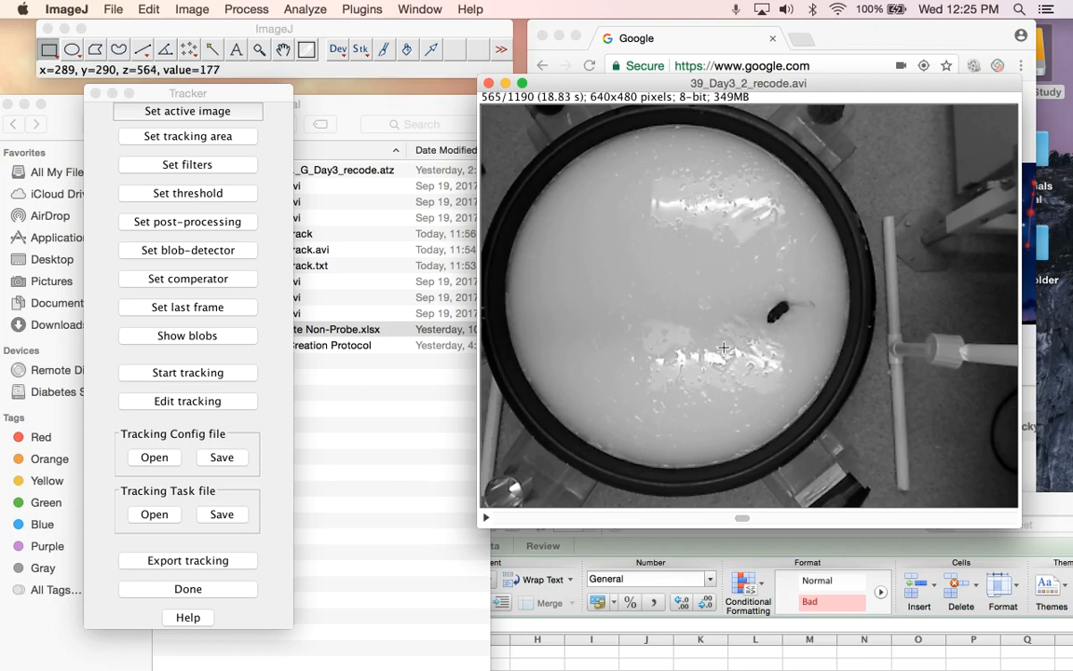
{"action": "key", "text": "Left"}
{"action": "key", "text": "Left"}
{"action": "key", "text": "Left"}
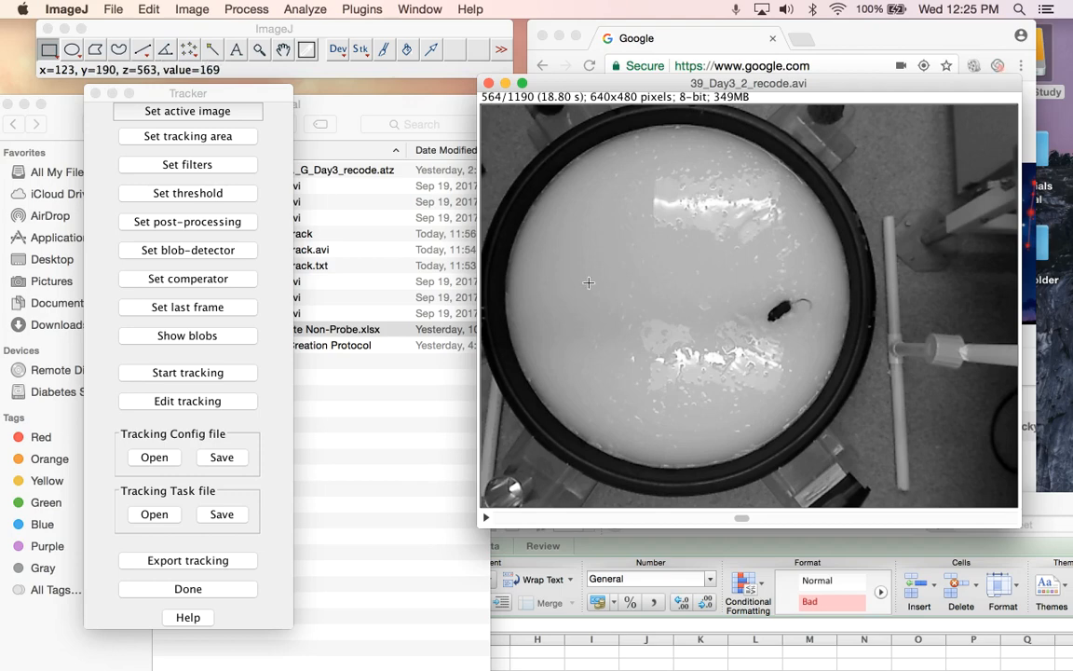
{"action": "left_click", "coordinate": [233, 307]}
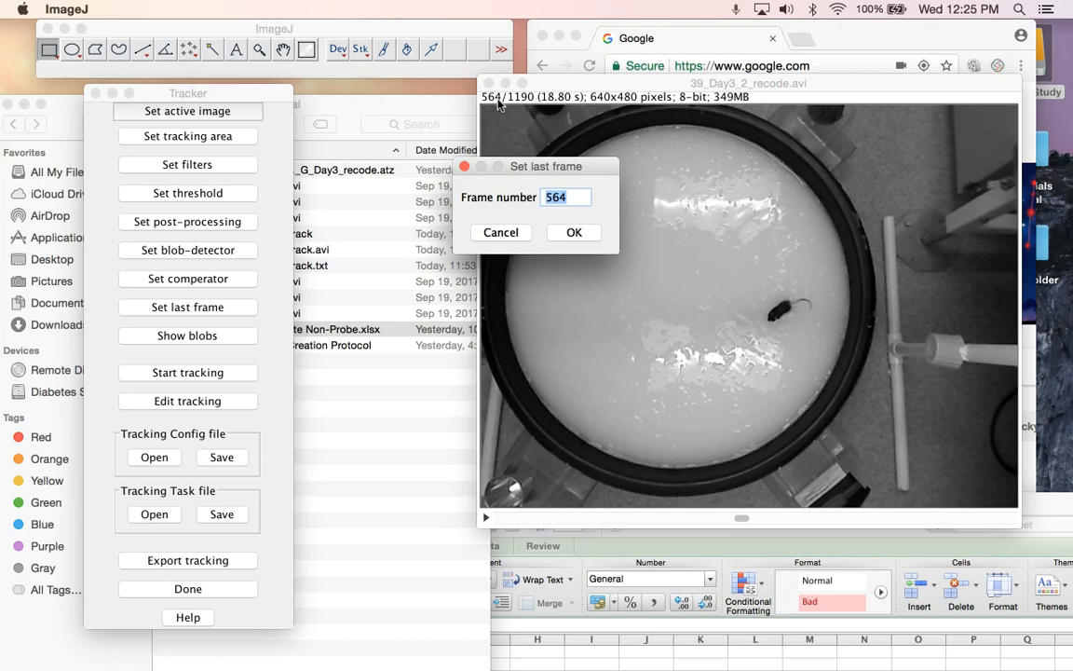
{"action": "left_click", "coordinate": [572, 232]}
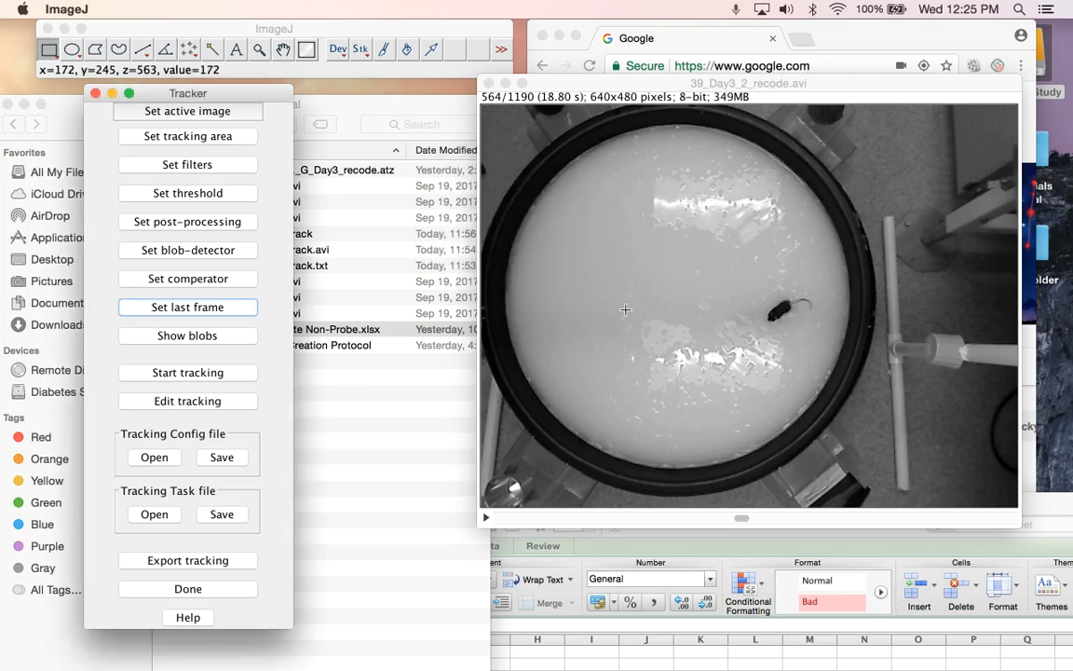
Switch to the MWM Mouse Template Non-Probe.xlsx workbook in Excel and record Trial 2's last frame time as 18.8
{"action": "left_click_drag", "start_coordinate": [1052, 509], "coordinate": [1025, 247]}
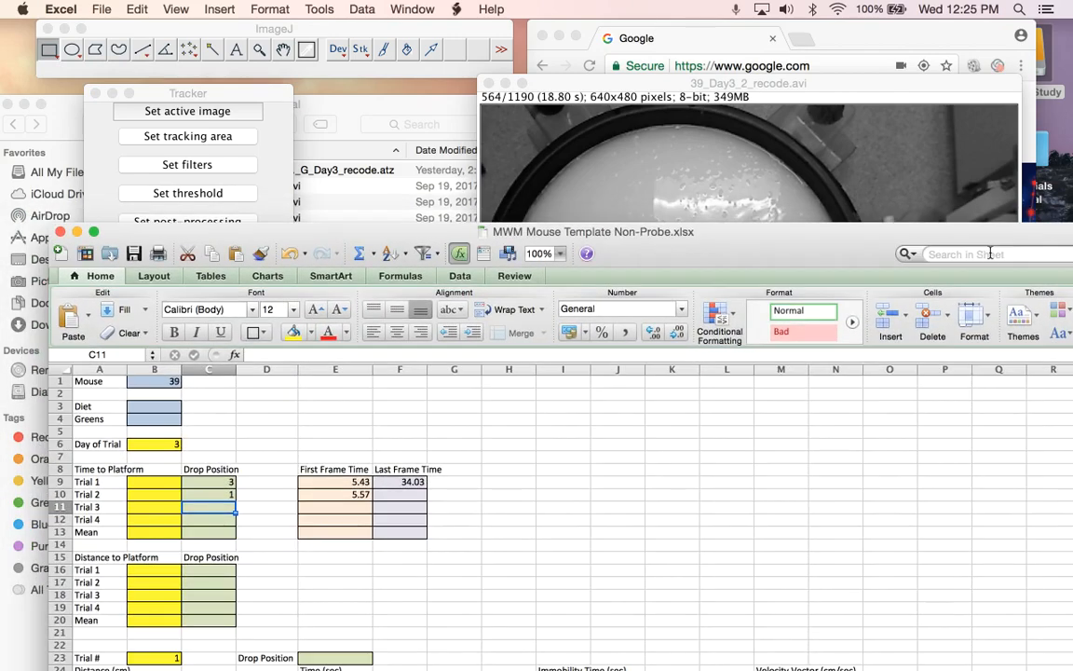
{"action": "left_click", "coordinate": [419, 495]}
{"action": "type", "text": "18."}
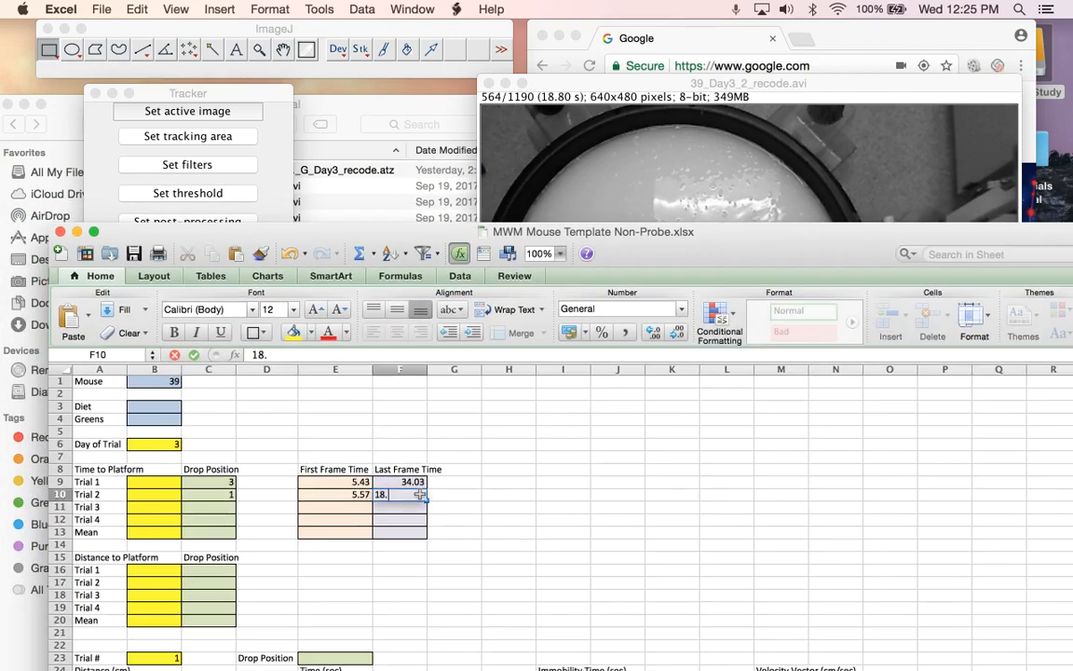
{"action": "key", "text": "Return"}
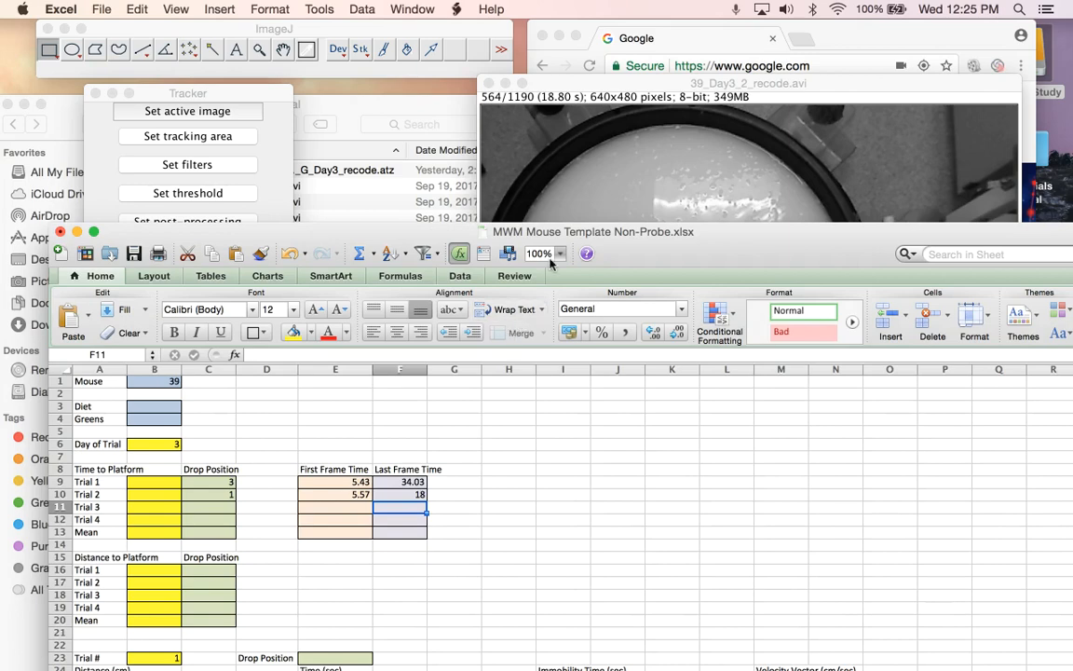
{"action": "left_click", "coordinate": [397, 495]}
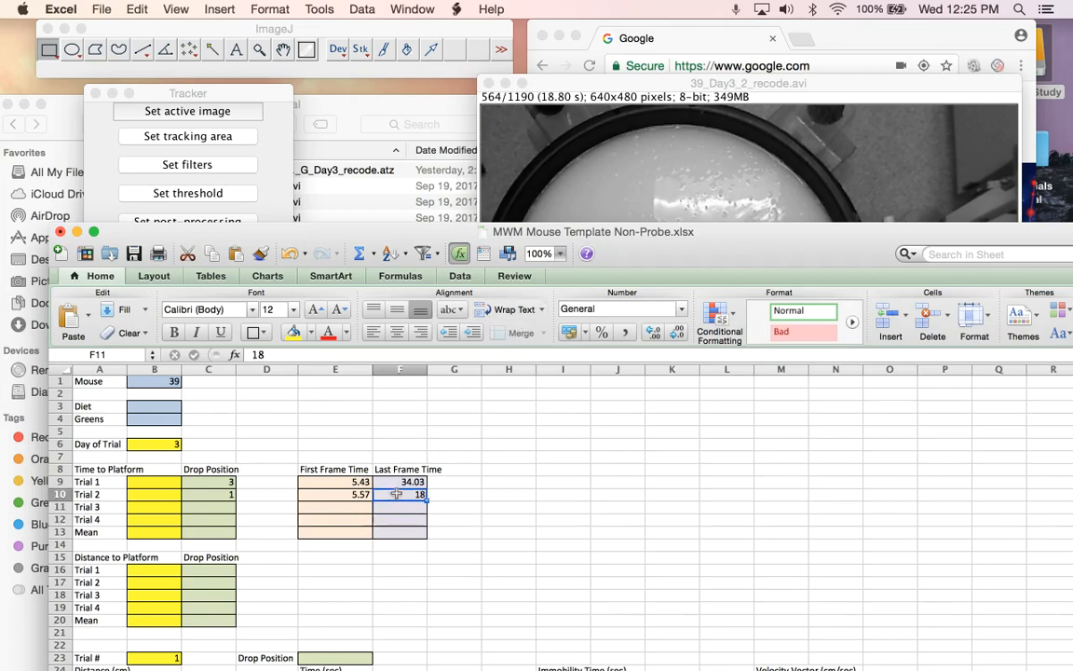
{"action": "type", "text": "18.8"}
{"action": "key", "text": "Return"}
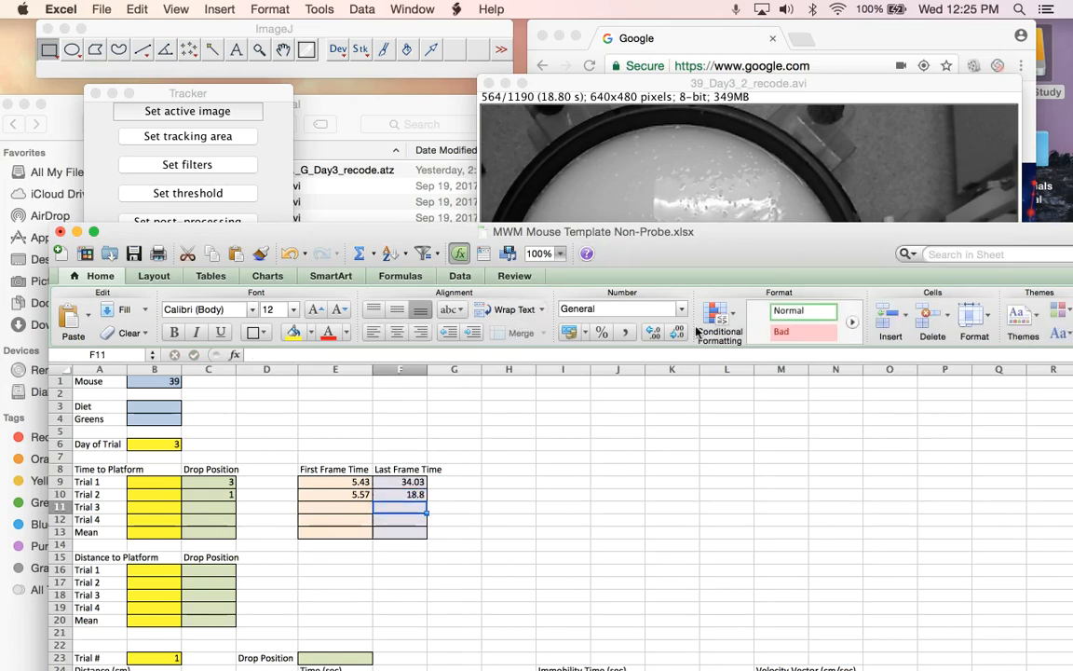
Return to ImageJ's Tracker, run the tracking on the video, dismiss the completion message and arrange the windows side by side
{"action": "left_click_drag", "start_coordinate": [750, 242], "coordinate": [965, 395]}
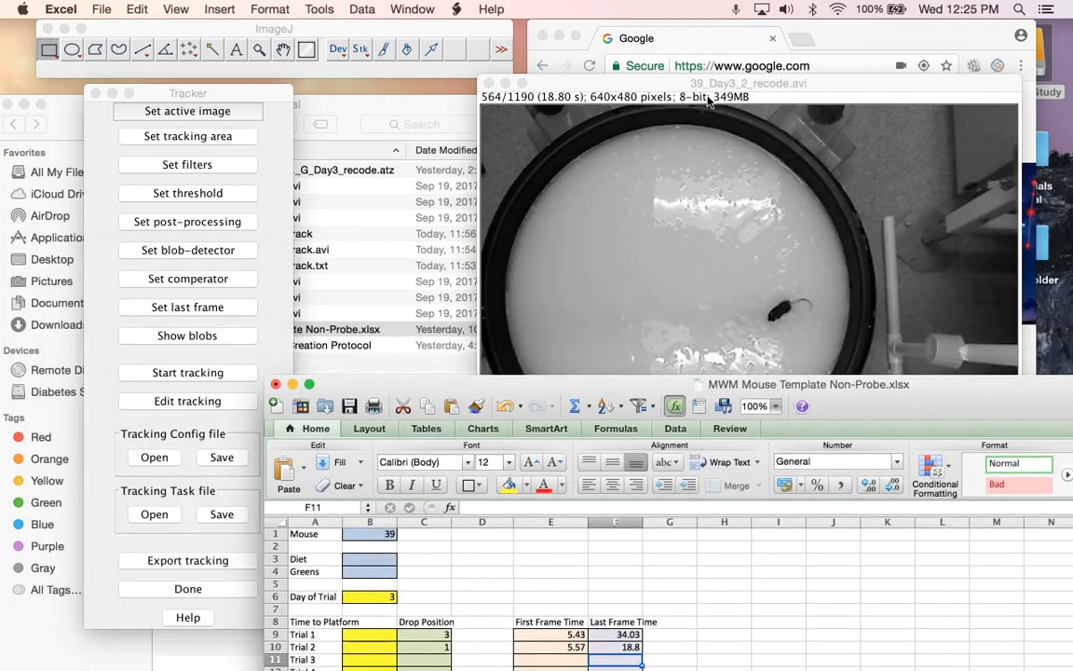
{"action": "left_click", "coordinate": [587, 80]}
{"action": "left_click", "coordinate": [269, 97]}
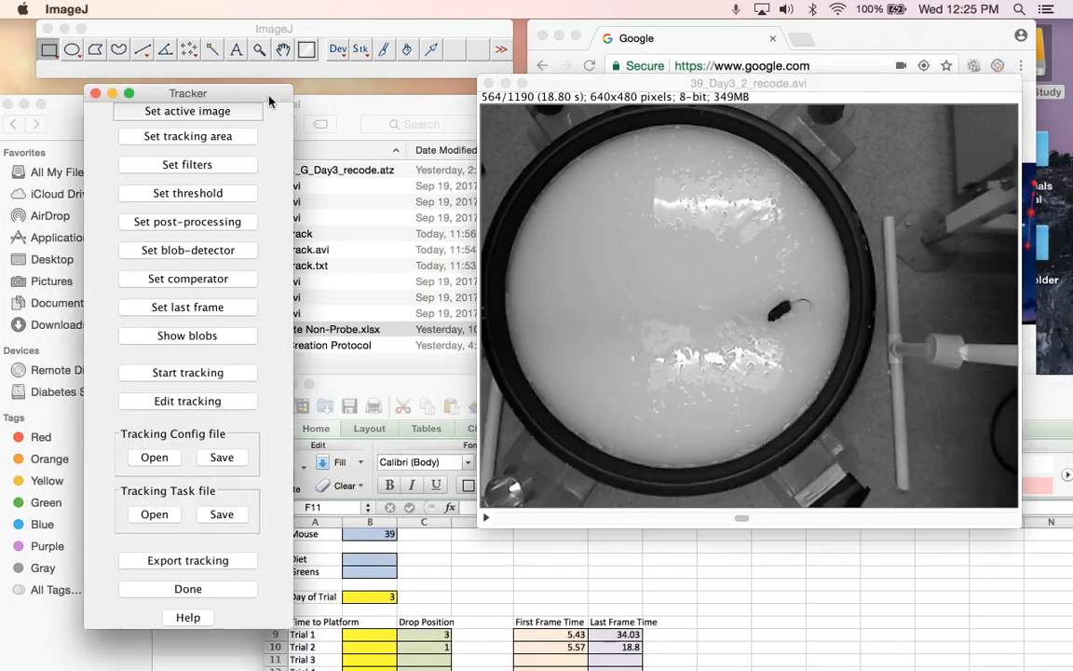
{"action": "left_click_drag", "start_coordinate": [269, 97], "coordinate": [250, 96]}
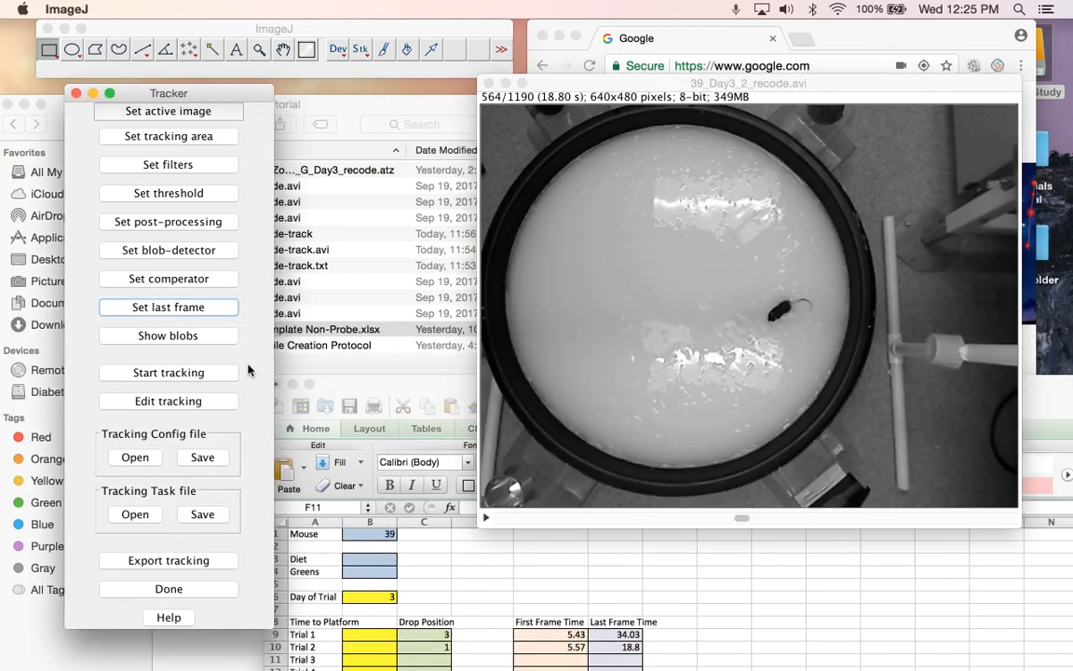
{"action": "left_click", "coordinate": [176, 380]}
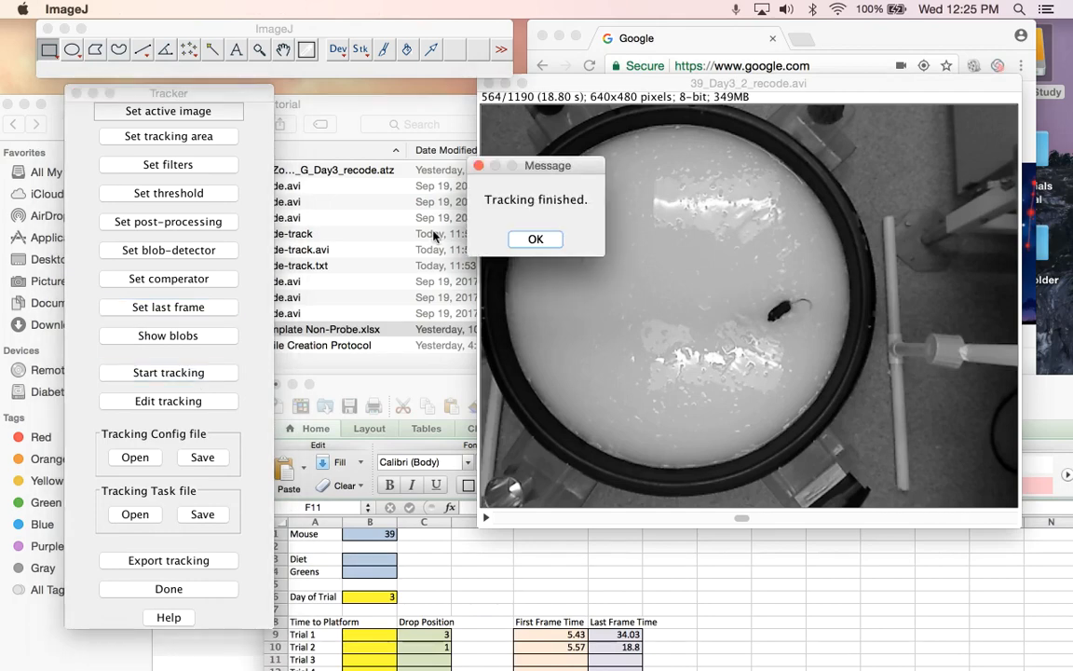
{"action": "left_click_drag", "start_coordinate": [559, 165], "coordinate": [428, 171]}
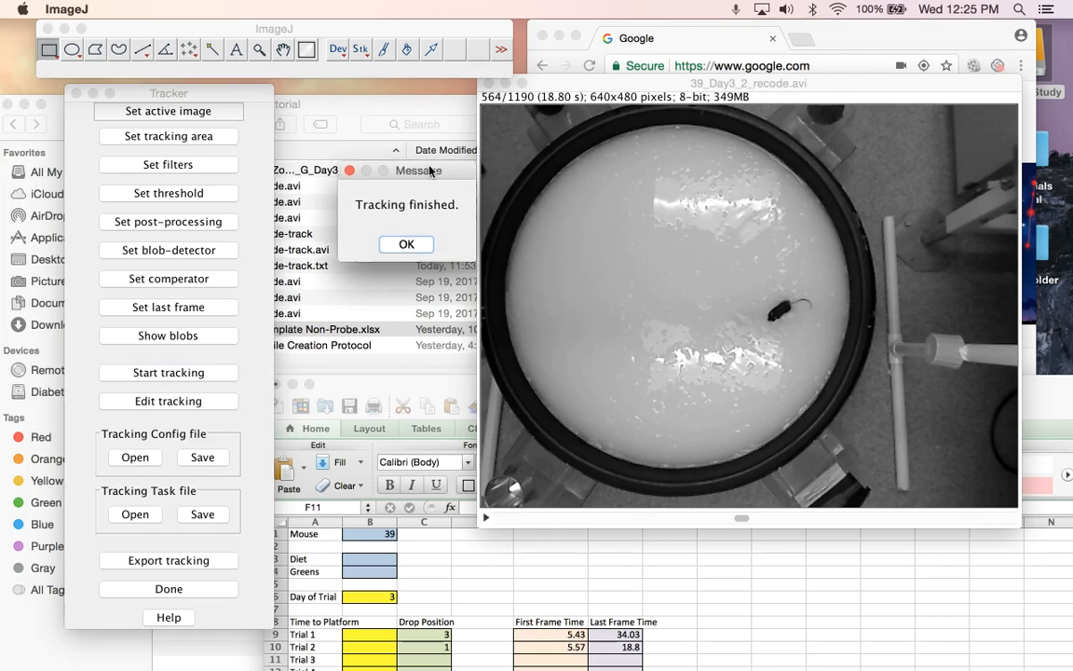
{"action": "left_click", "coordinate": [408, 244]}
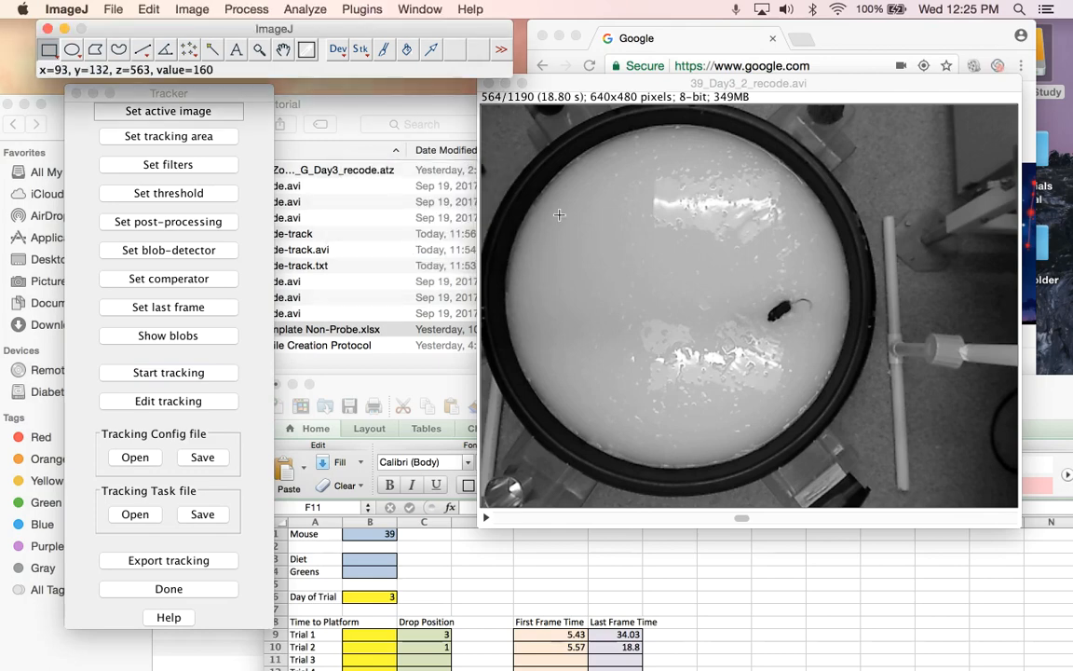
{"action": "left_click_drag", "start_coordinate": [636, 93], "coordinate": [582, 109]}
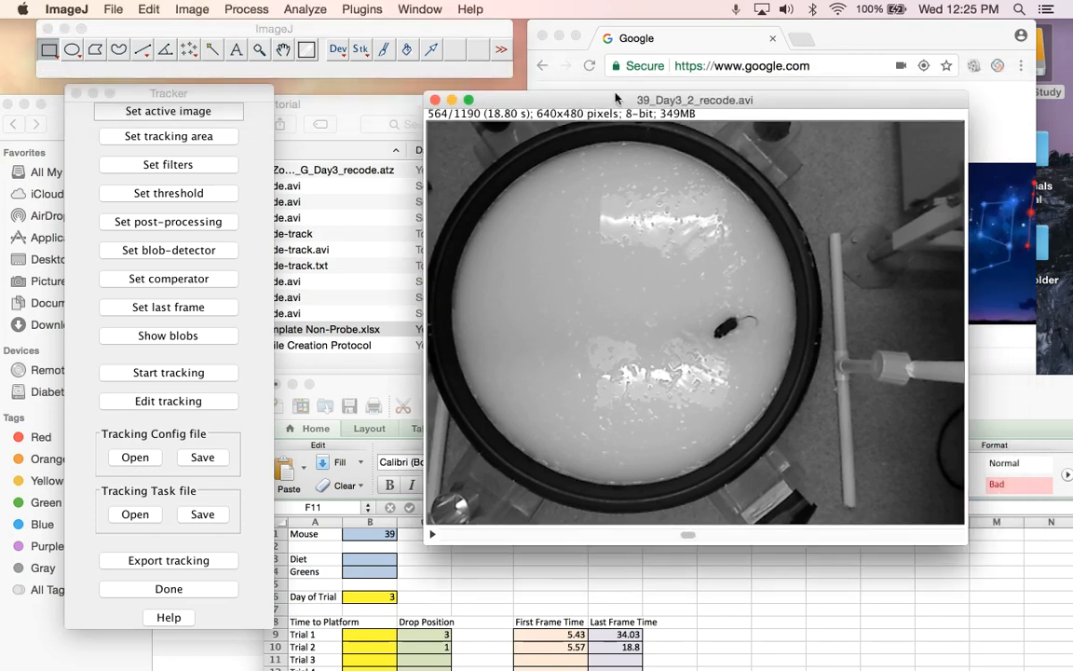
Check the drawn track along the video and export the tracking as 39_Day3_2_recode-track.txt in the MWM Trials Tutorial folder
{"action": "left_click_drag", "start_coordinate": [683, 537], "coordinate": [566, 597]}
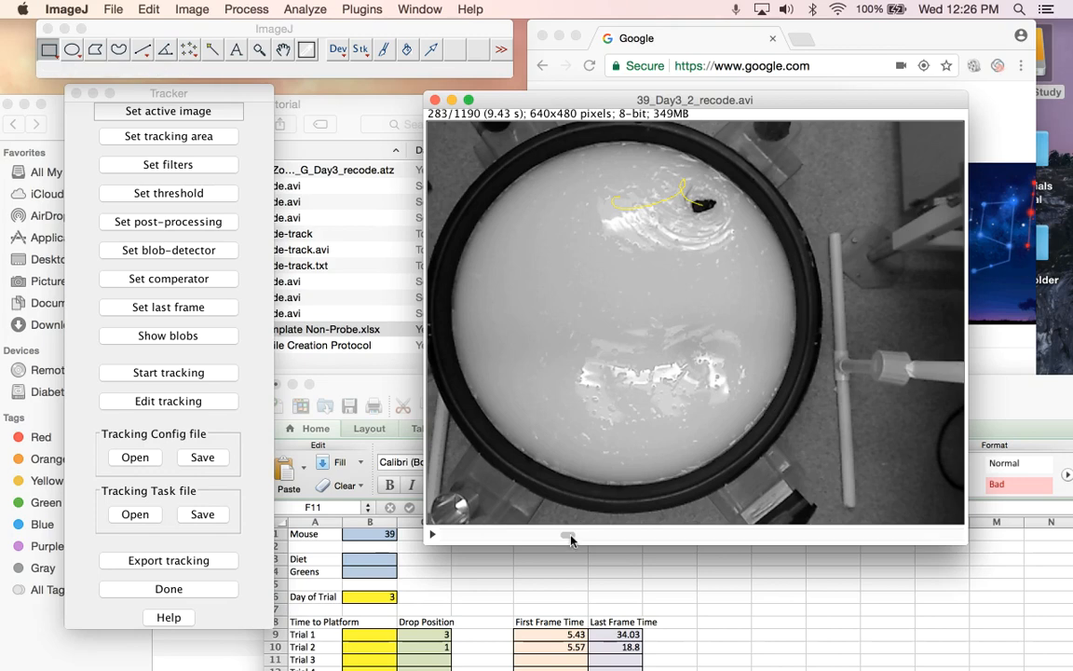
{"action": "left_click_drag", "start_coordinate": [571, 540], "coordinate": [686, 552]}
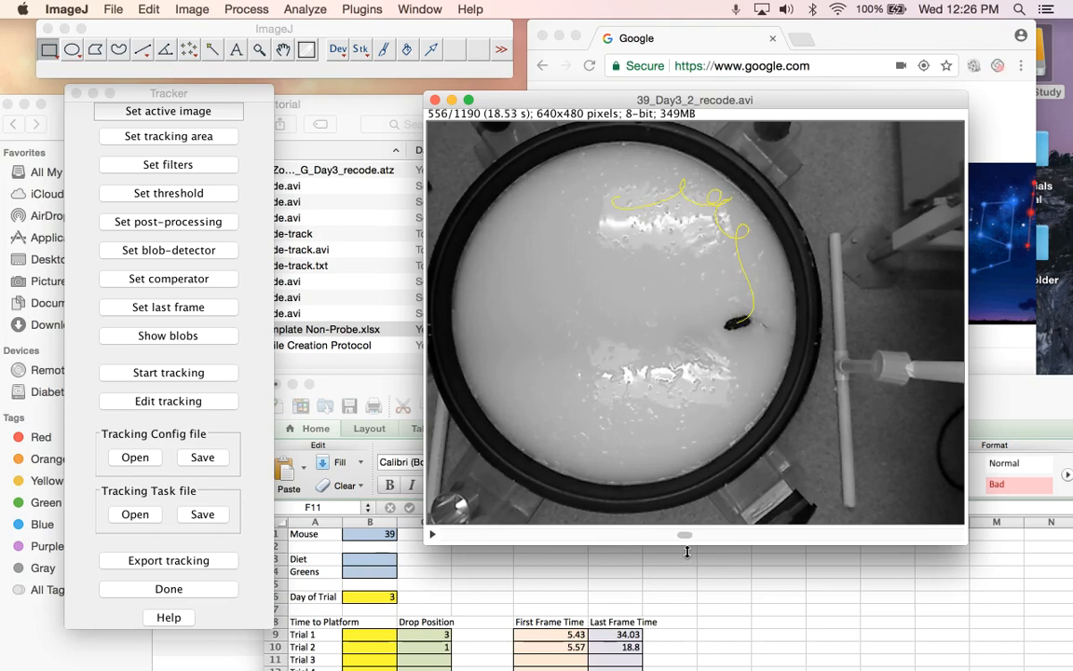
{"action": "left_click", "coordinate": [222, 480]}
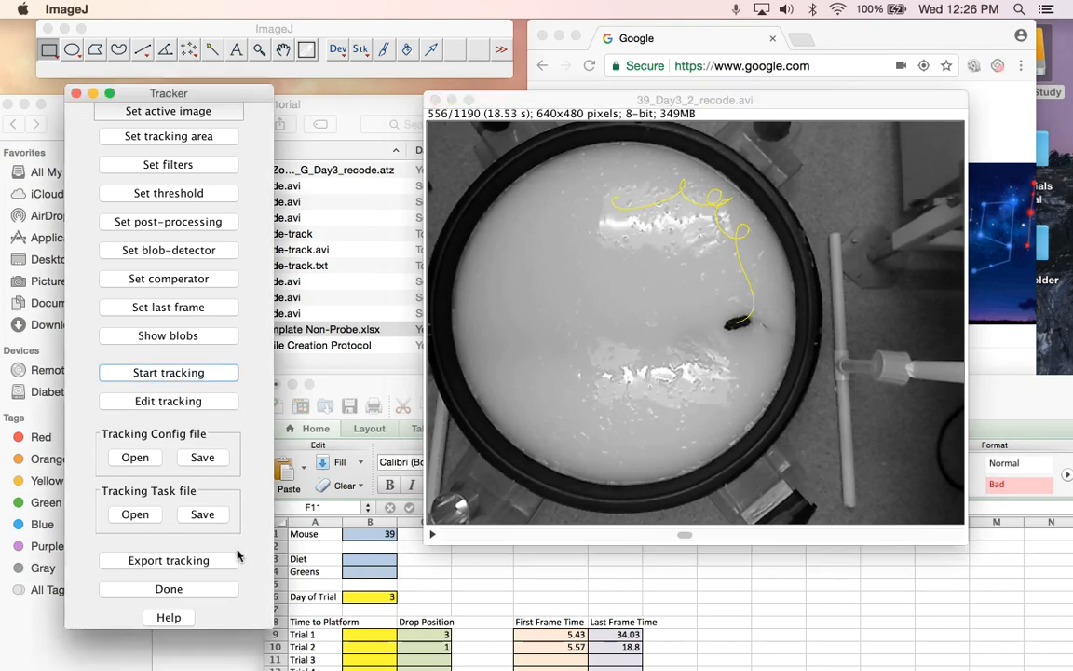
{"action": "left_click", "coordinate": [173, 562]}
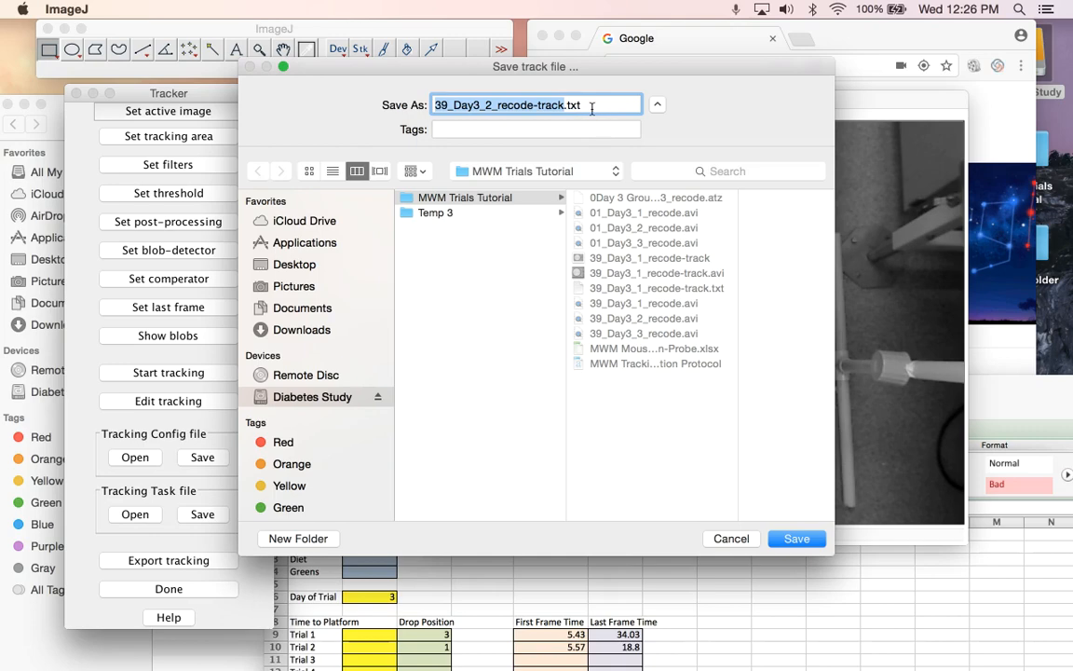
{"action": "left_click", "coordinate": [796, 539]}
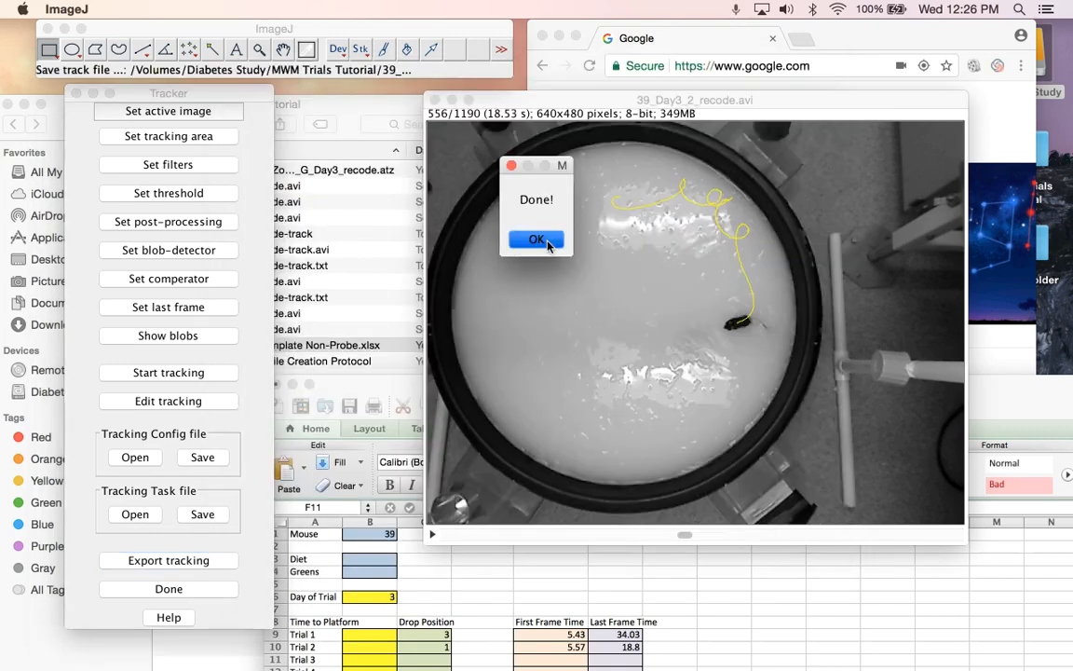
{"action": "left_click", "coordinate": [548, 241]}
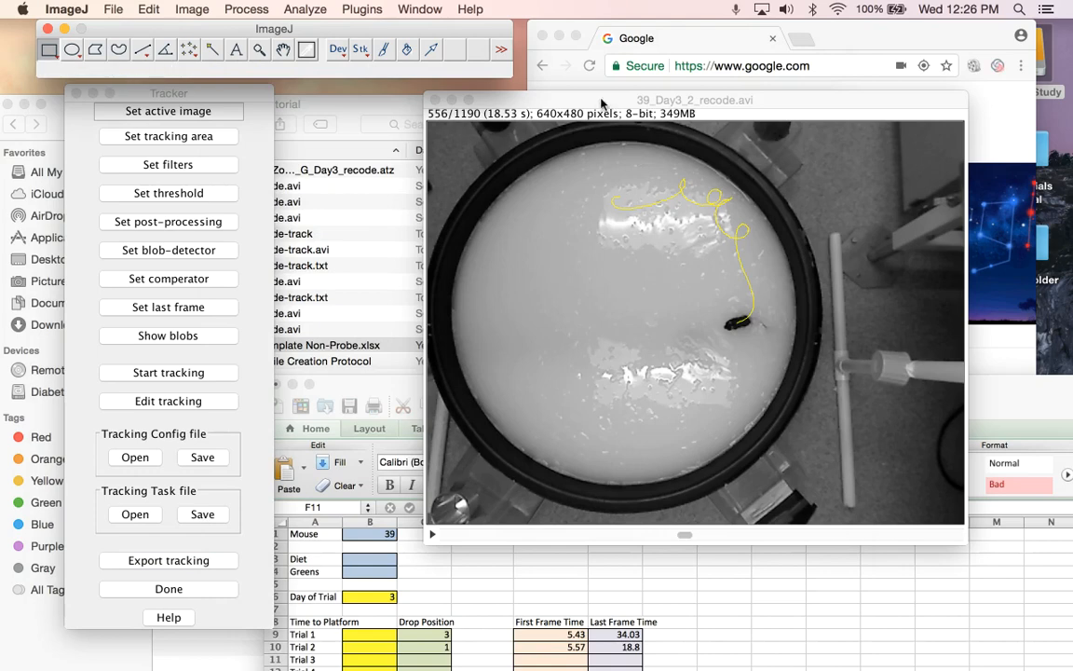
Save the tracked video as a JPEG-compressed AVI at 30 fps, named 39_Day3_2_recode-track.avi
{"action": "left_click_drag", "start_coordinate": [601, 103], "coordinate": [574, 112]}
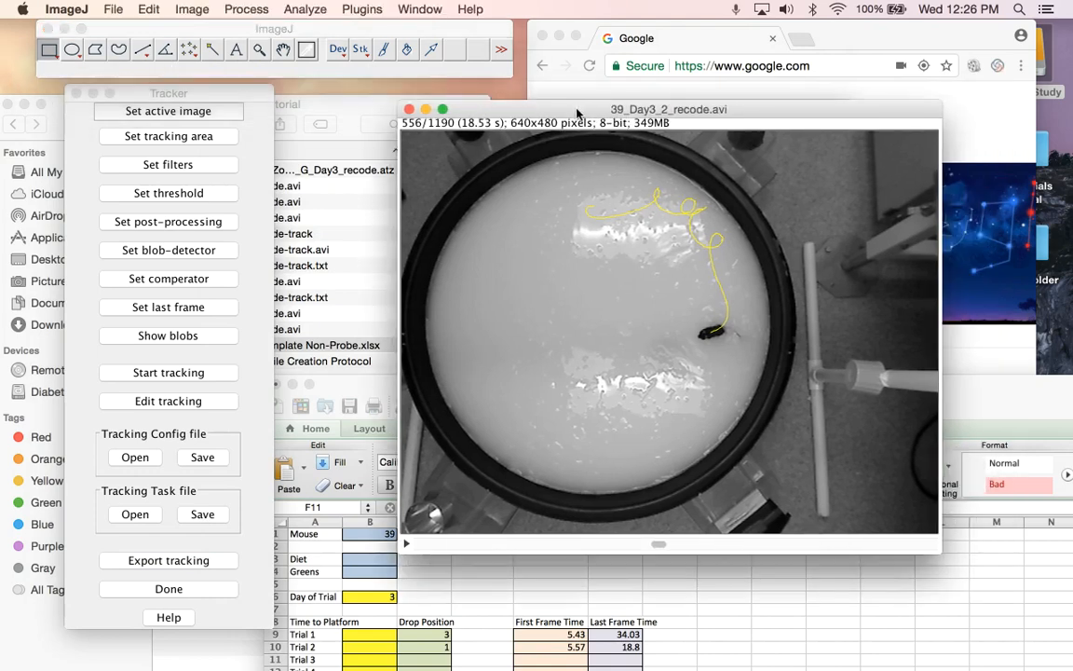
{"action": "left_click", "coordinate": [104, 9]}
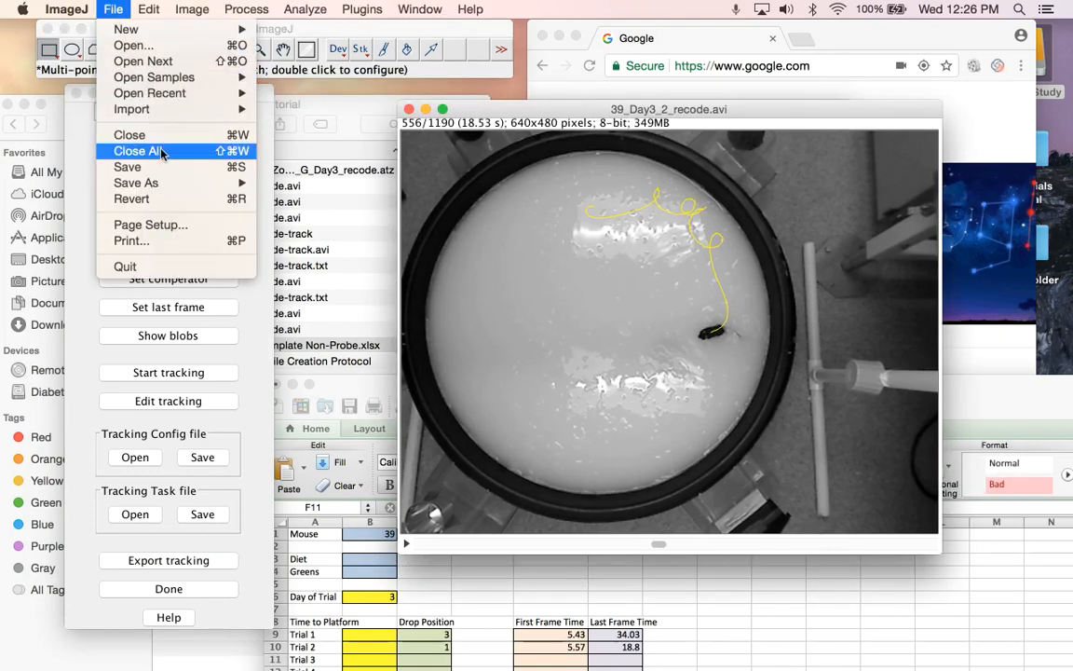
{"action": "mouse_move", "coordinate": [158, 183]}
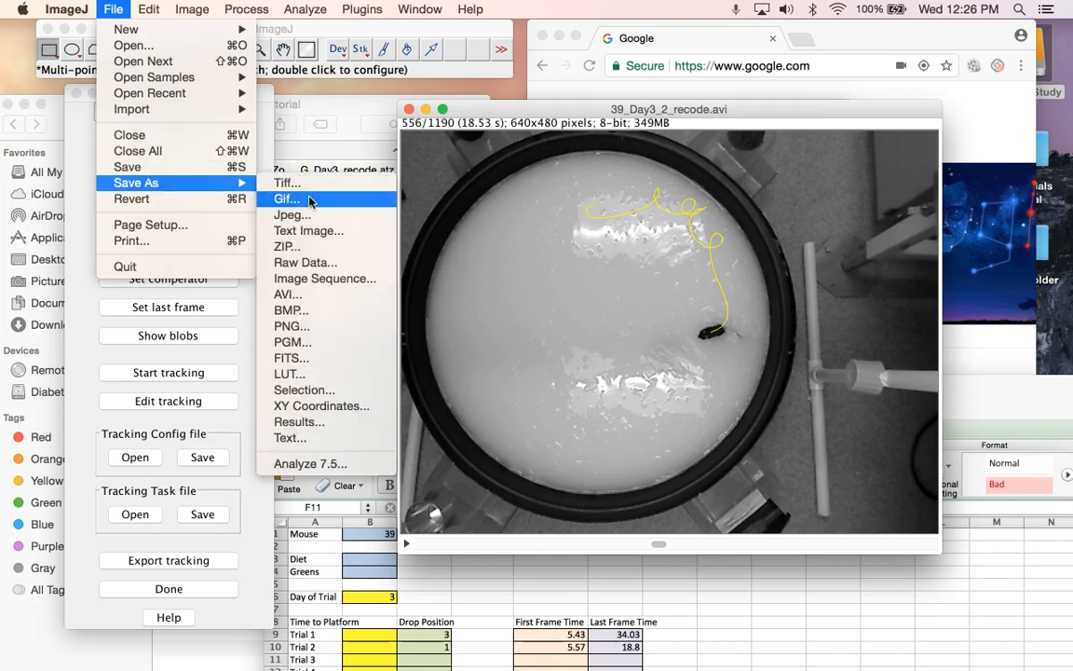
{"action": "left_click", "coordinate": [289, 294]}
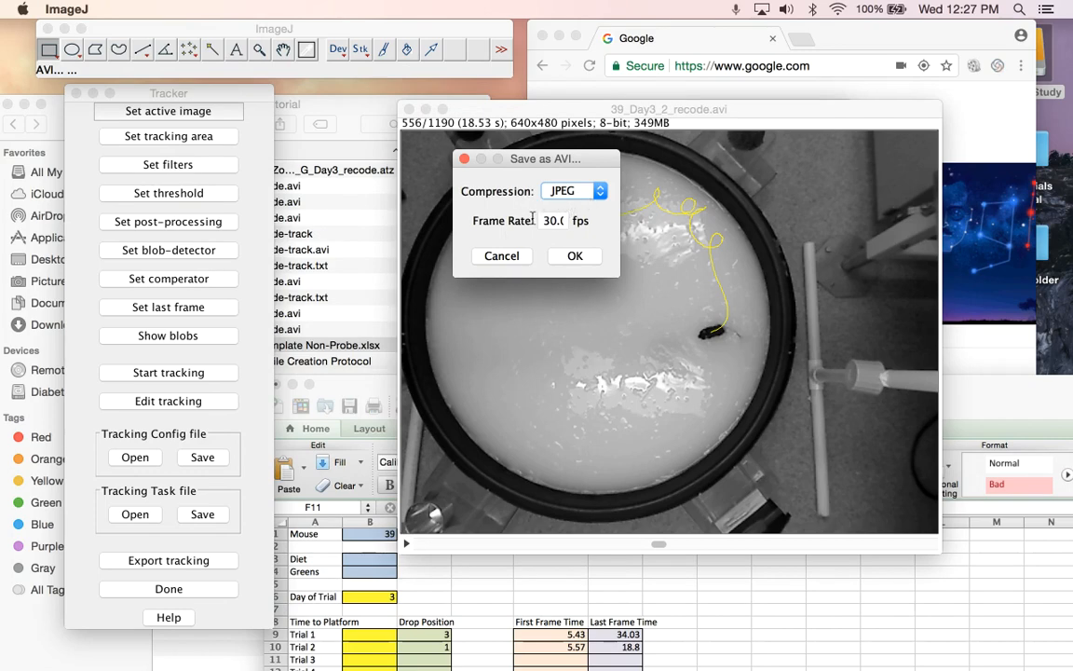
{"action": "left_click", "coordinate": [576, 257]}
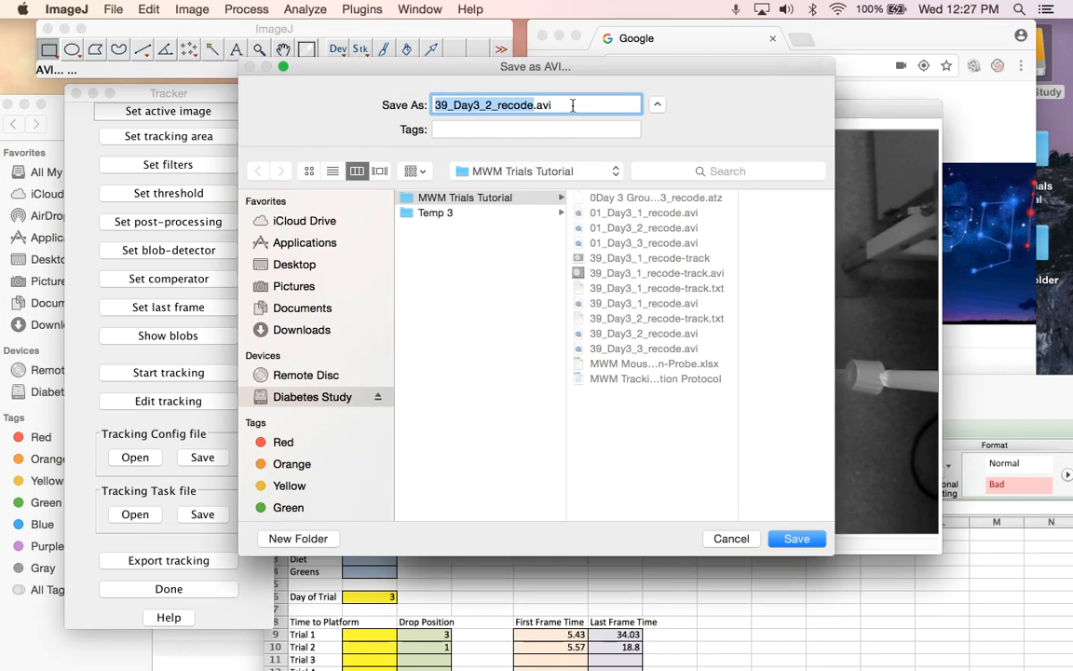
{"action": "left_click", "coordinate": [534, 104]}
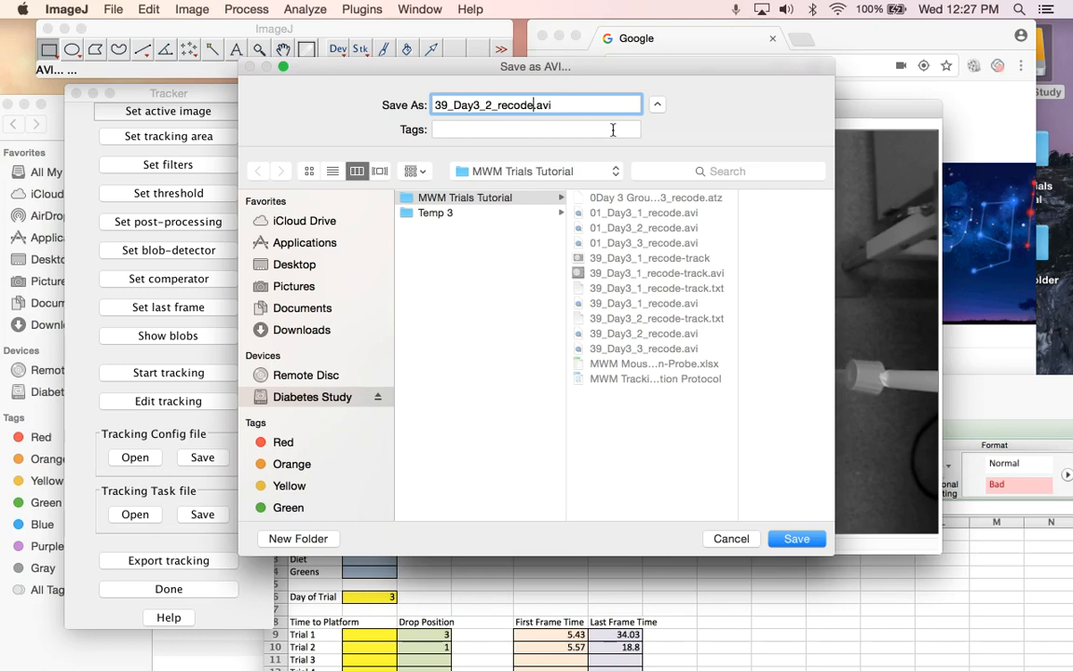
{"action": "type", "text": "-track"}
{"action": "left_click", "coordinate": [797, 538]}
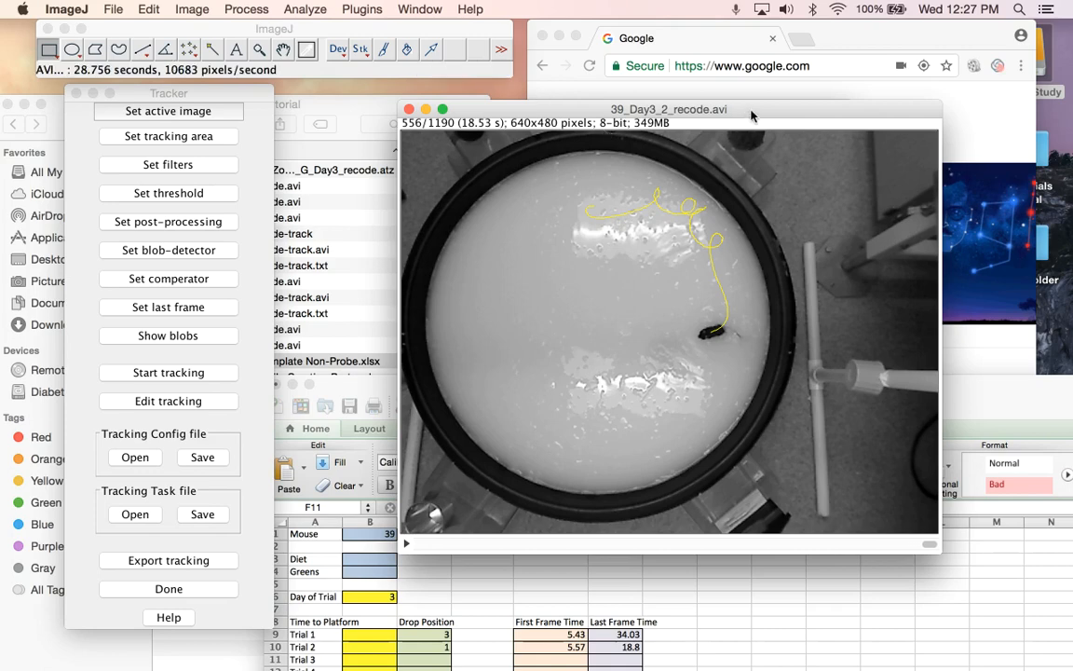
Set the video to frame 563, the last frame that displays the complete track
{"action": "left_click_drag", "start_coordinate": [740, 117], "coordinate": [680, 100]}
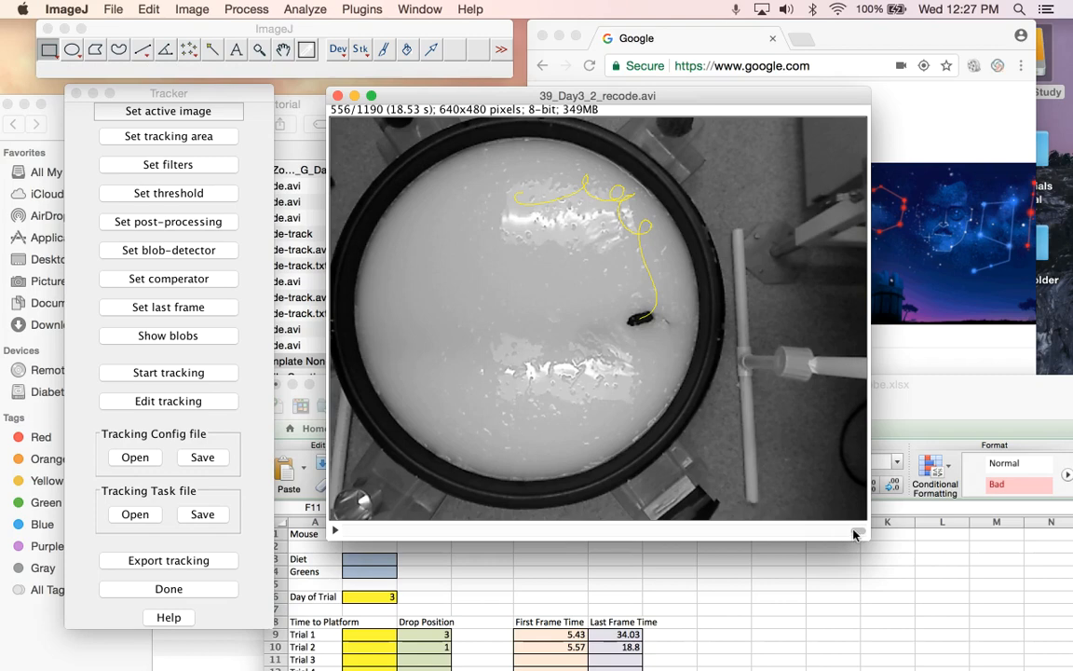
{"action": "left_click_drag", "start_coordinate": [854, 533], "coordinate": [580, 545]}
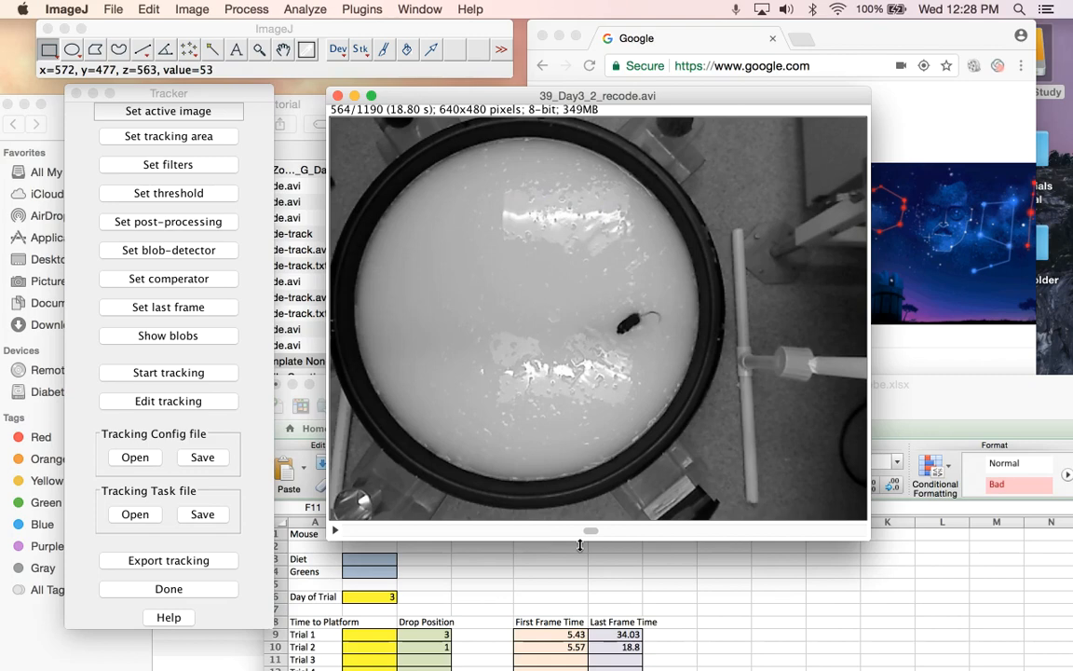
{"action": "key", "text": "Left"}
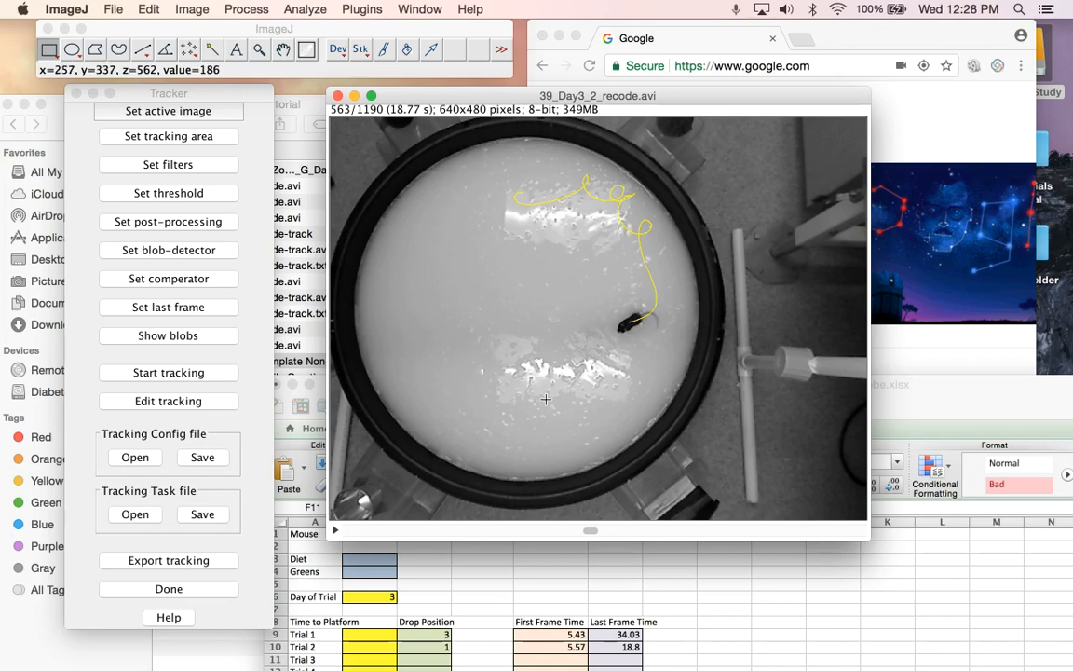
Switch to Grab and capture the 39_Day3_2_recode.avi video window showing the track
{"action": "mouse_move", "coordinate": [866, 662]}
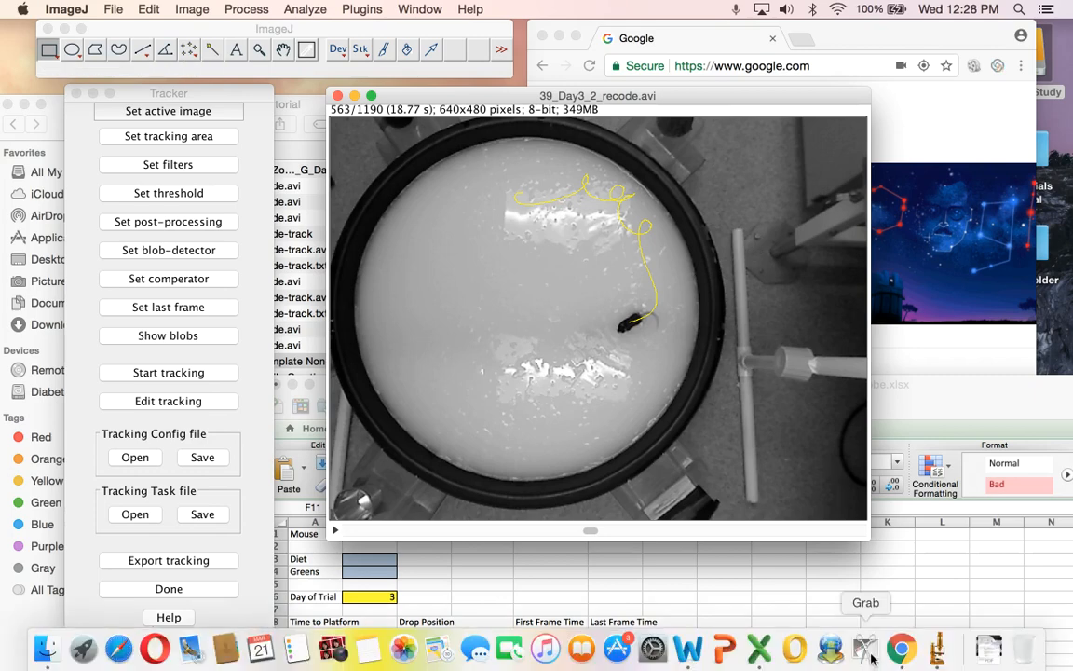
{"action": "left_click", "coordinate": [866, 650]}
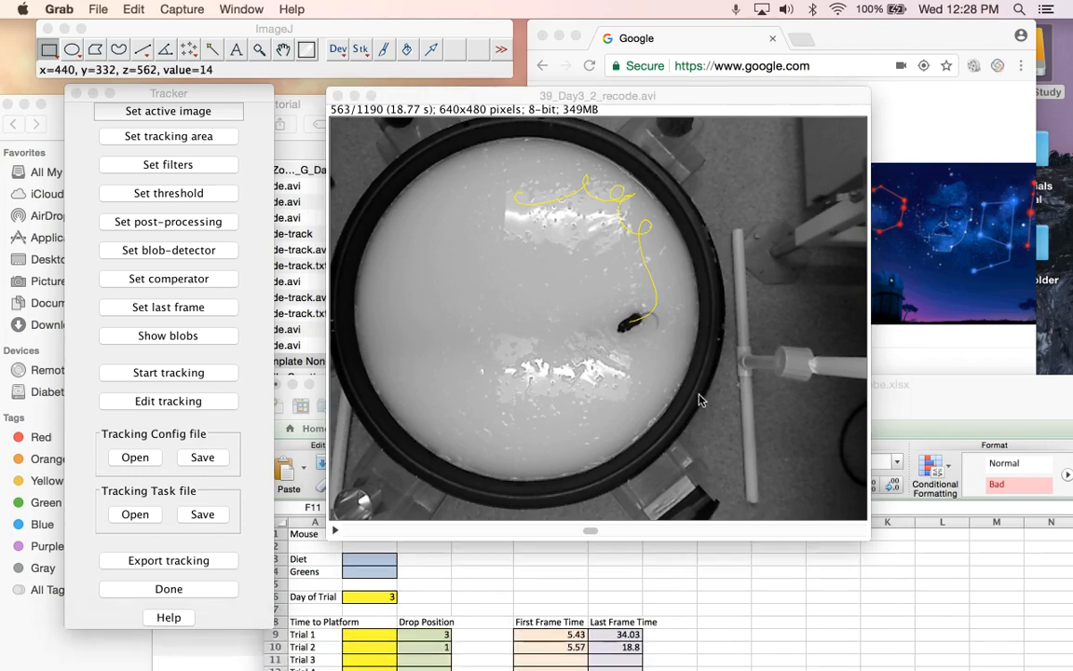
{"action": "left_click", "coordinate": [181, 9]}
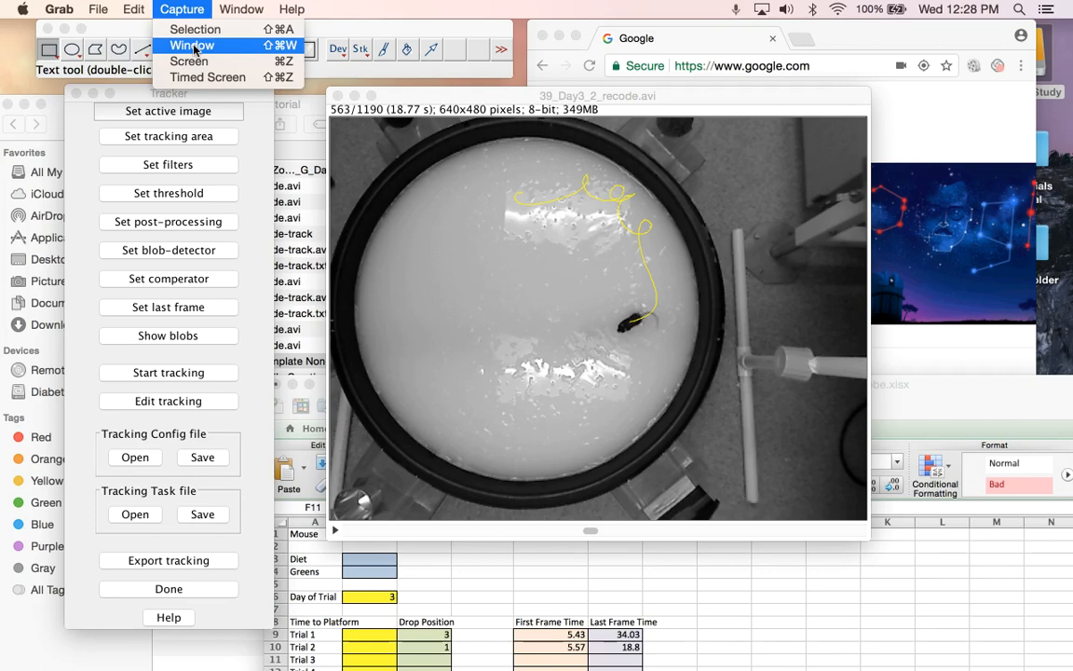
{"action": "left_click", "coordinate": [194, 48]}
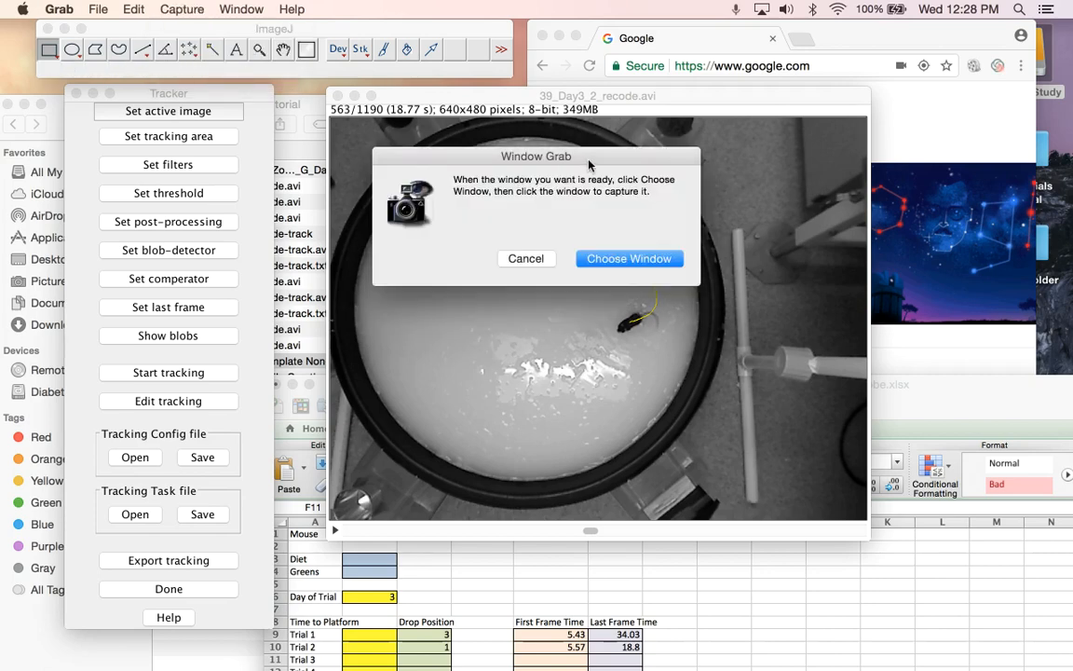
{"action": "left_click", "coordinate": [629, 258]}
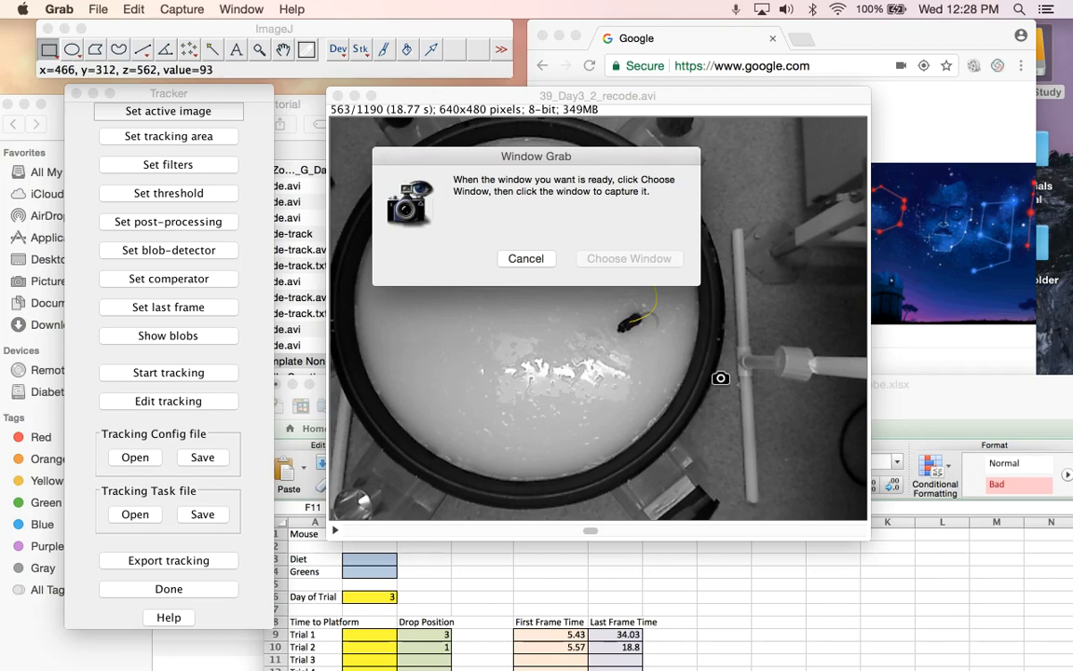
{"action": "left_click", "coordinate": [720, 382]}
{"action": "left_click_drag", "start_coordinate": [495, 160], "coordinate": [658, 97]}
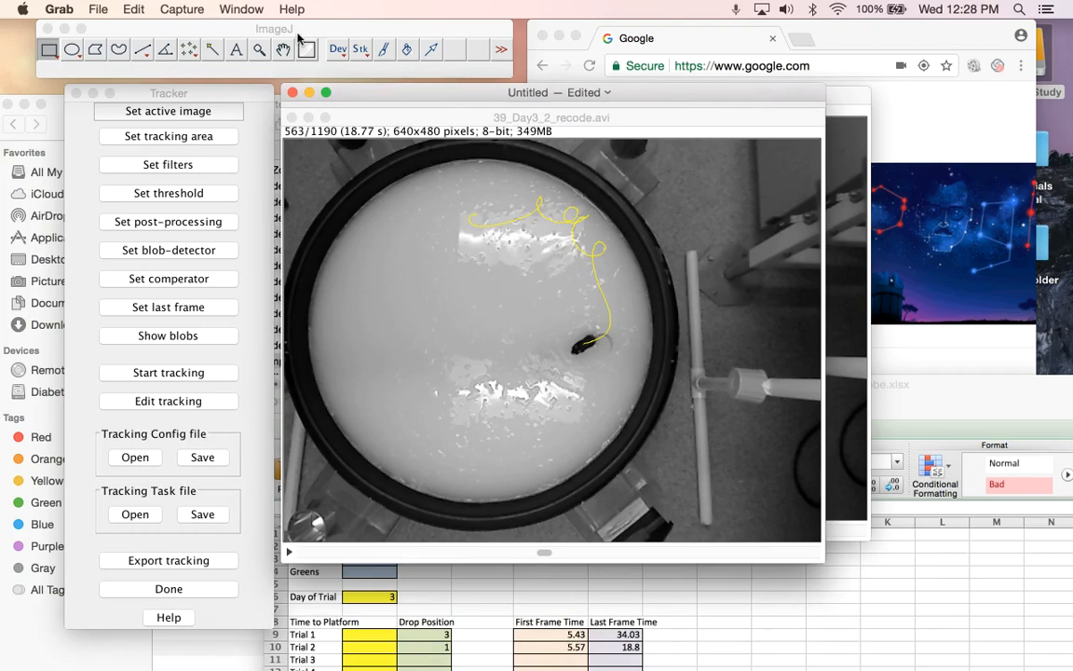
Save the captured image as 39_Day3_2_recode-track in the MWM Trials Tutorial folder
{"action": "left_click", "coordinate": [102, 11]}
{"action": "left_click", "coordinate": [111, 46]}
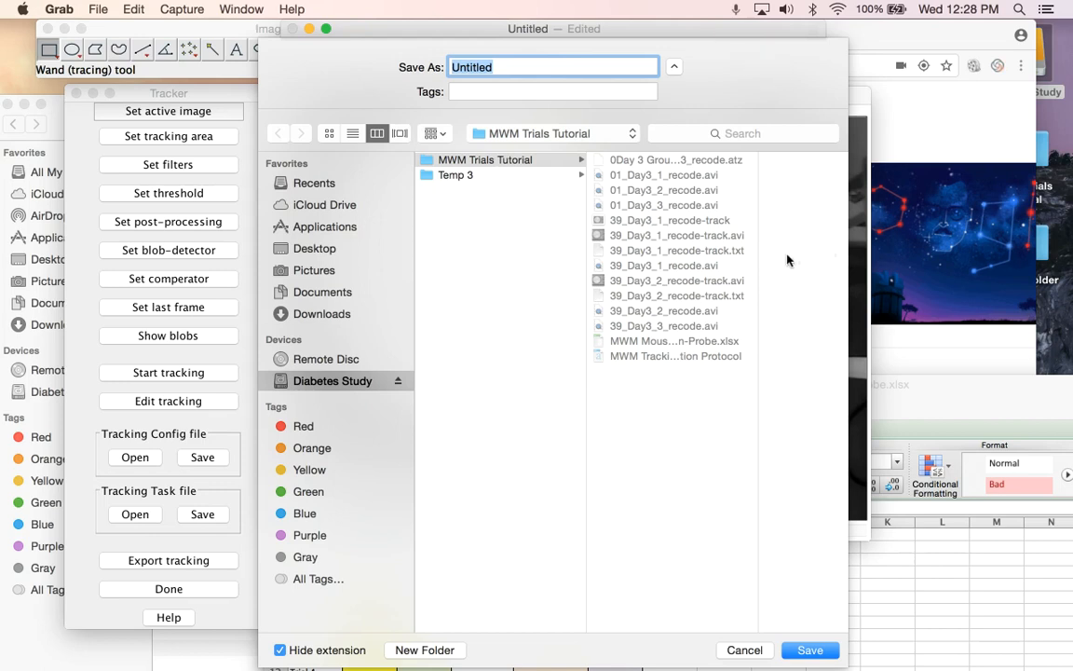
{"action": "left_click", "coordinate": [705, 284]}
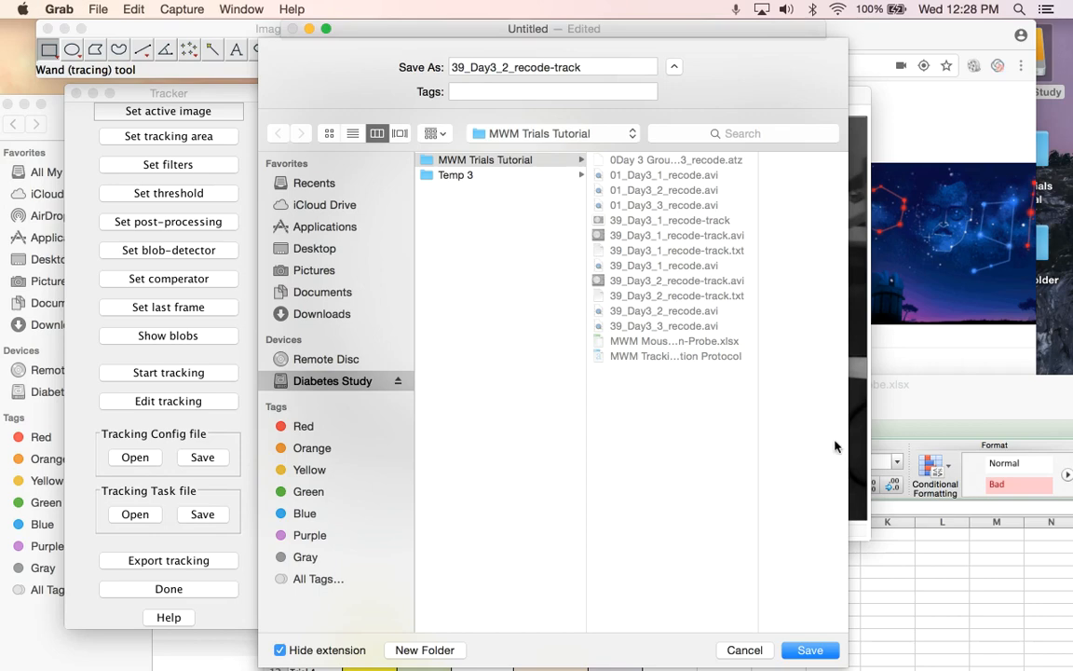
{"action": "left_click", "coordinate": [835, 652]}
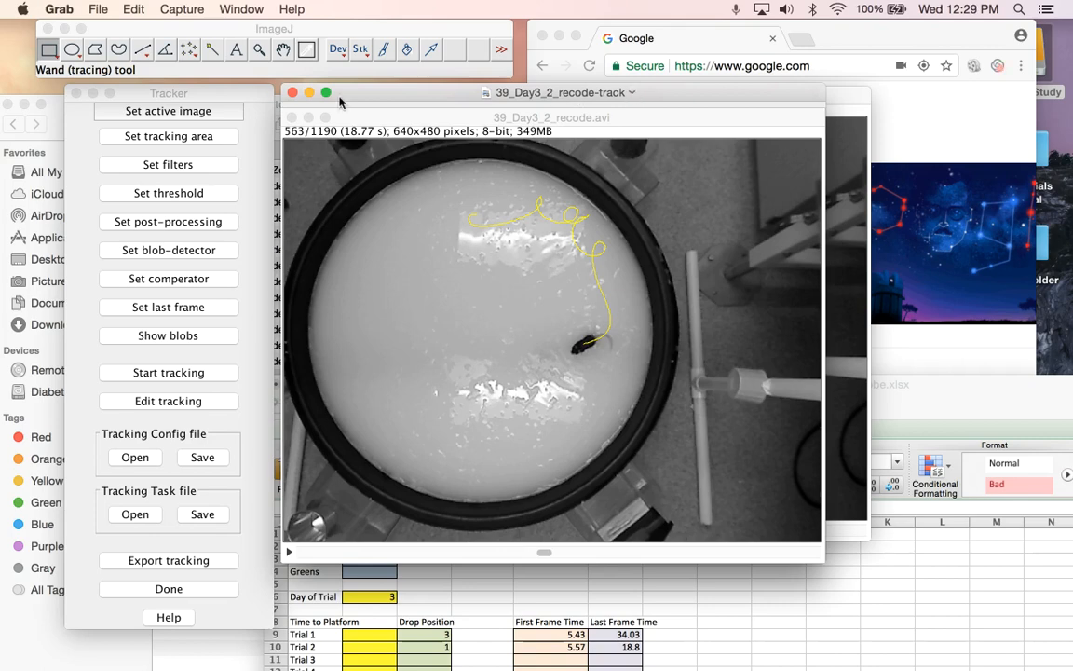
Close the captured image, the video and the Processing Window, and bring the MWM Trials Tutorial folder forward in Finder
{"action": "left_click", "coordinate": [293, 95]}
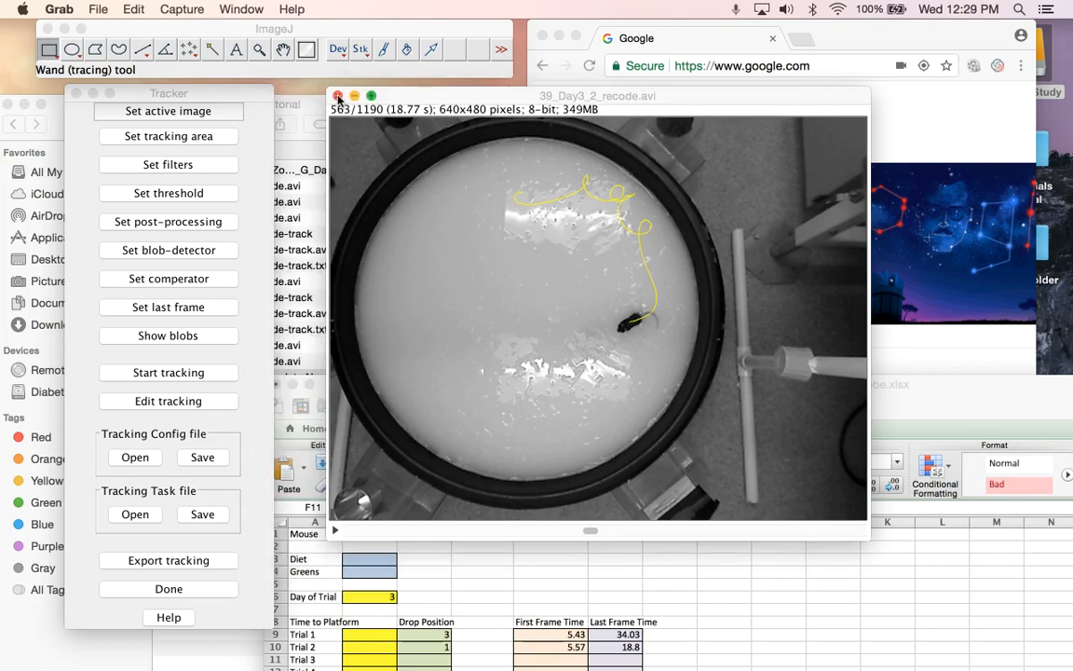
{"action": "left_click", "coordinate": [338, 97]}
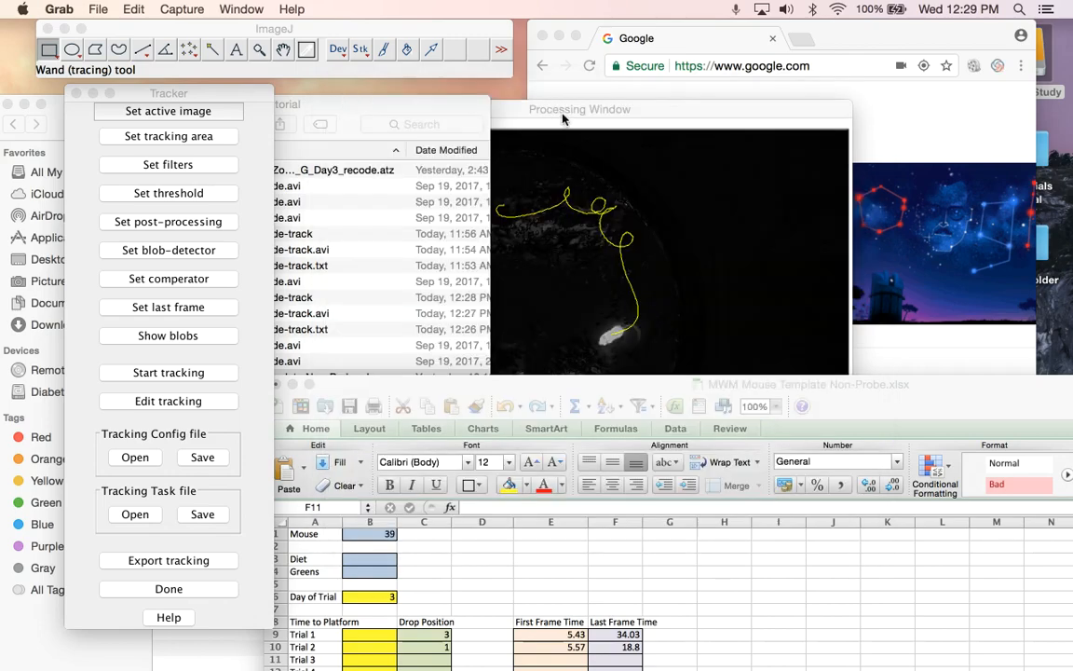
{"action": "left_click", "coordinate": [337, 109]}
{"action": "left_click_drag", "start_coordinate": [338, 91], "coordinate": [701, 82]}
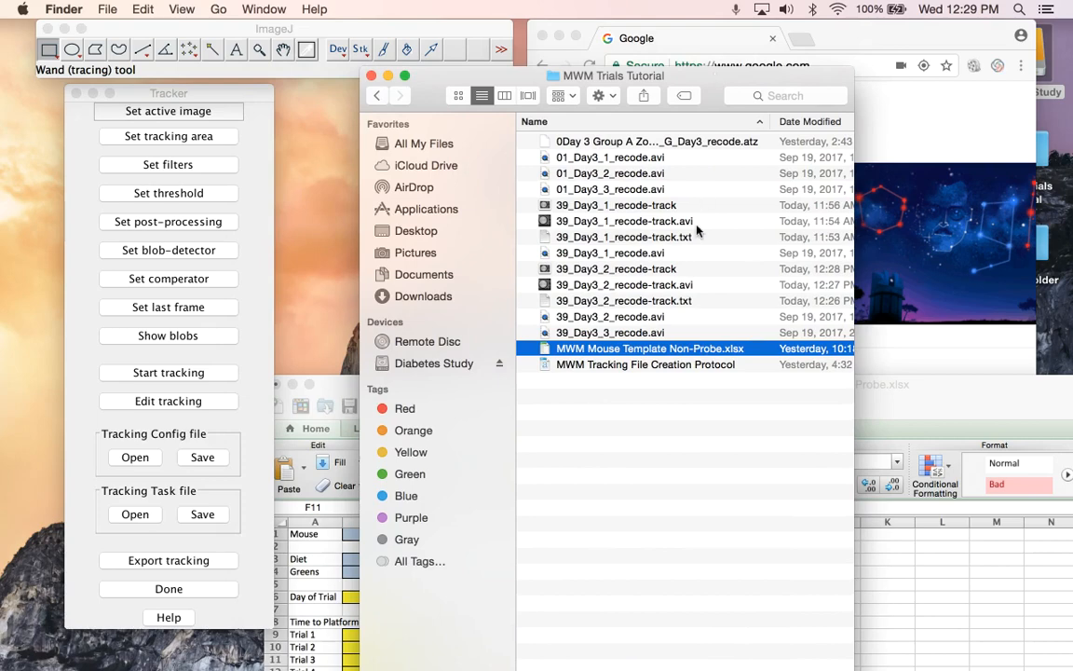
Check the saved 39_Day3_2_recode-track text and AVI files, open the track image to inspect it, and close it
{"action": "left_click", "coordinate": [669, 301]}
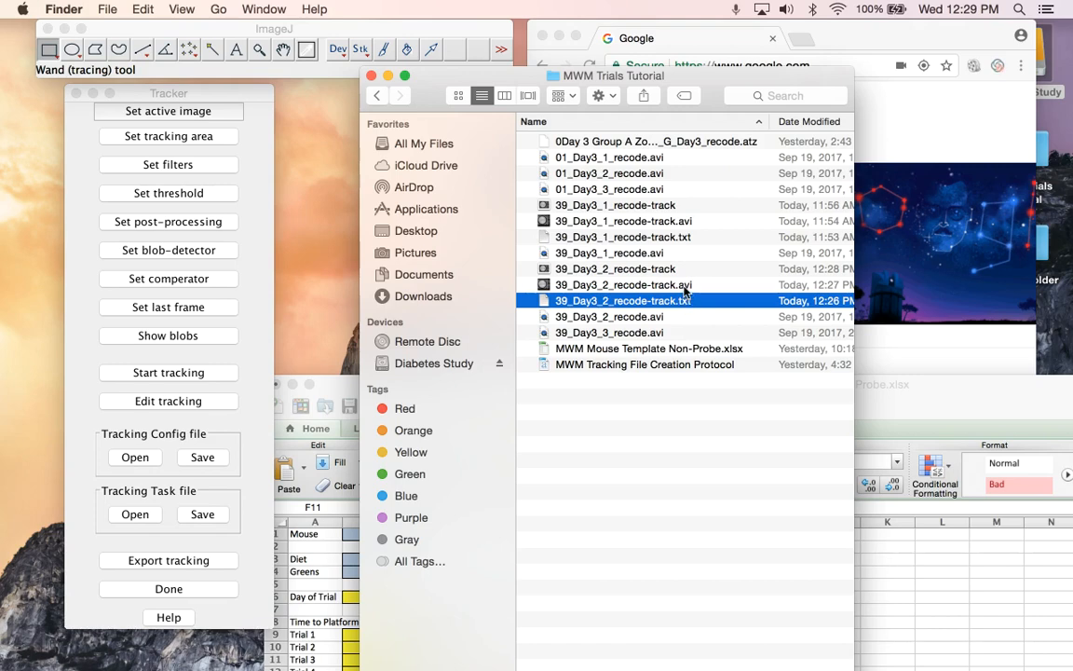
{"action": "left_click", "coordinate": [683, 285]}
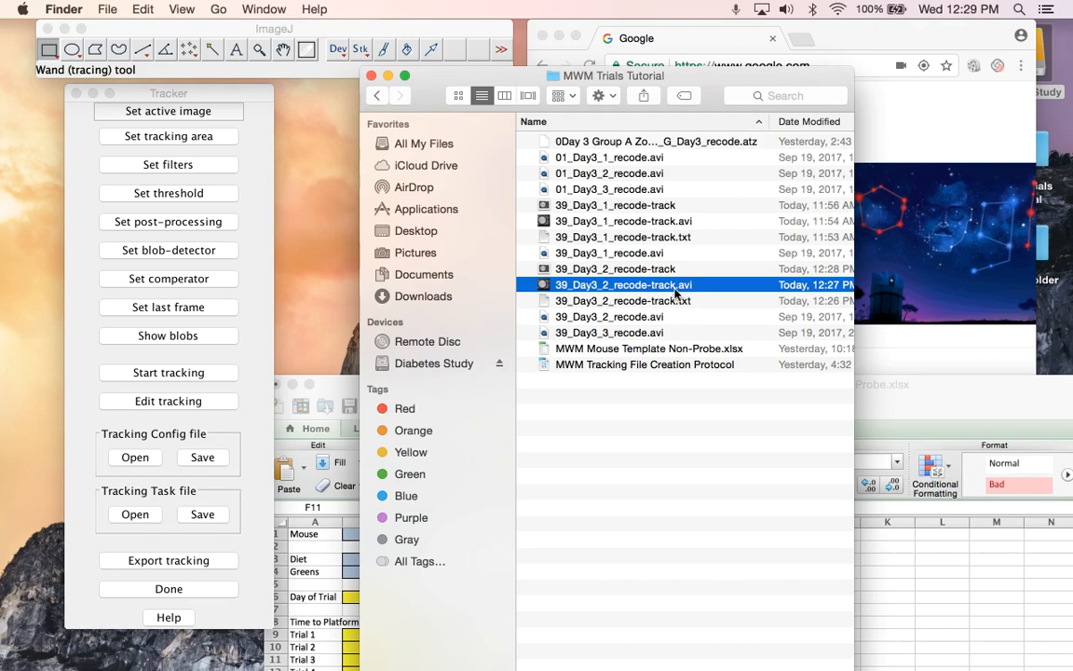
{"action": "double_click", "coordinate": [652, 270]}
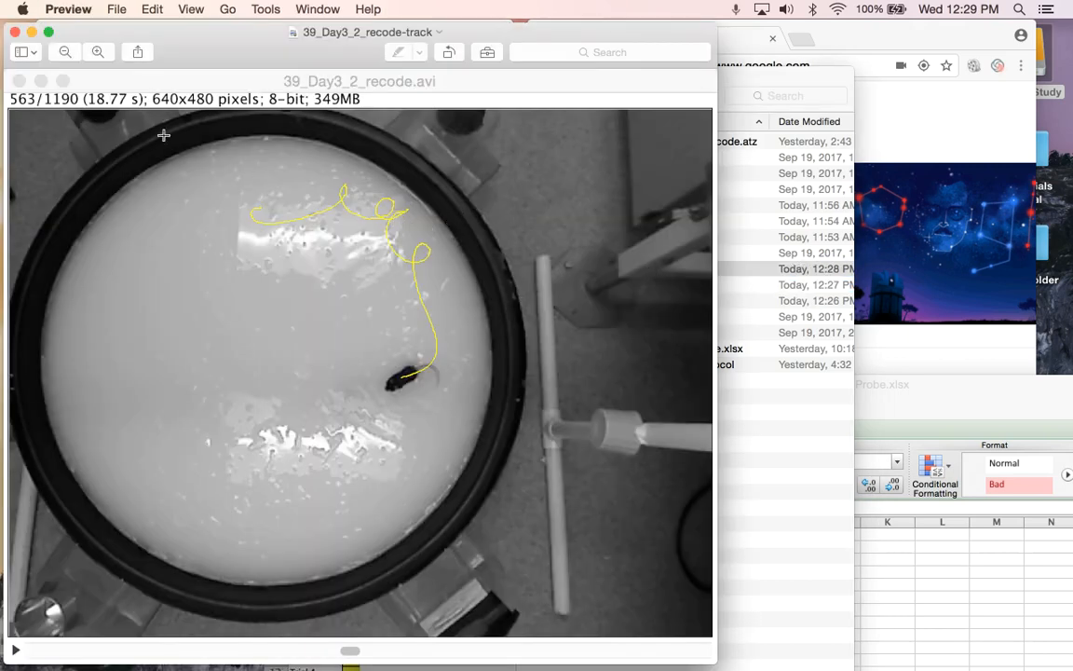
{"action": "left_click", "coordinate": [15, 33]}
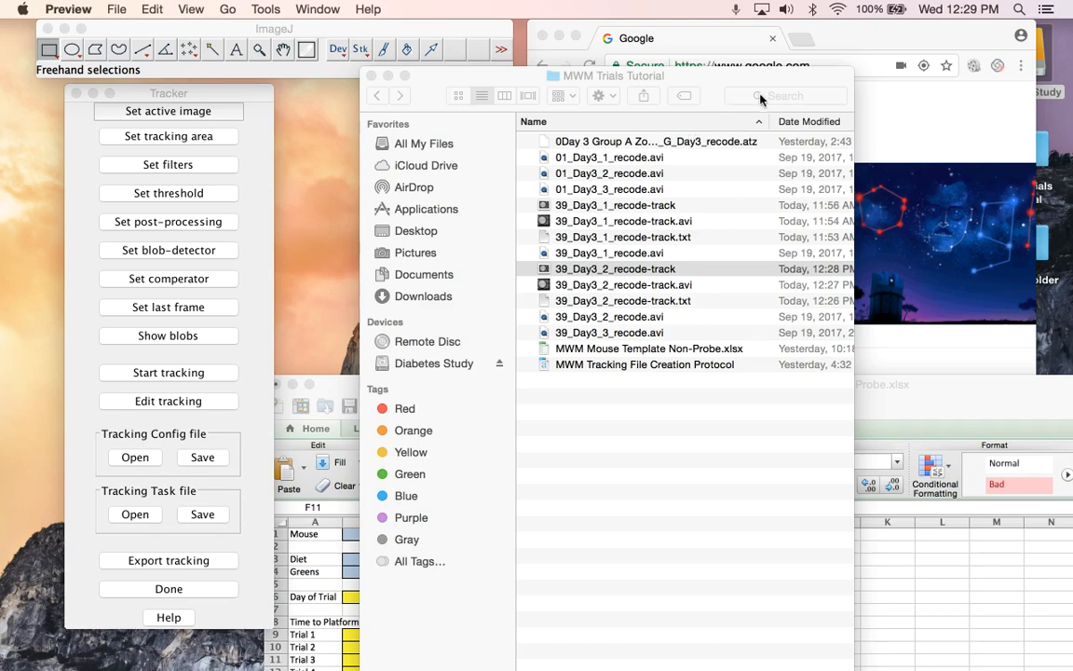
{"action": "left_click_drag", "start_coordinate": [766, 88], "coordinate": [717, 84]}
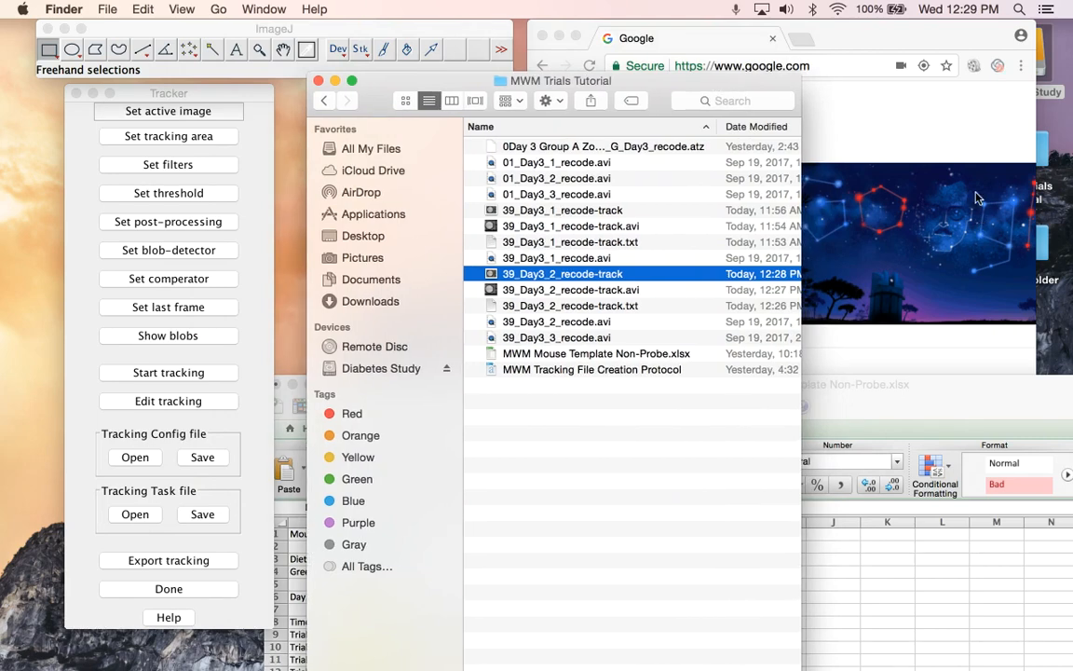
{"action": "left_click", "coordinate": [994, 67]}
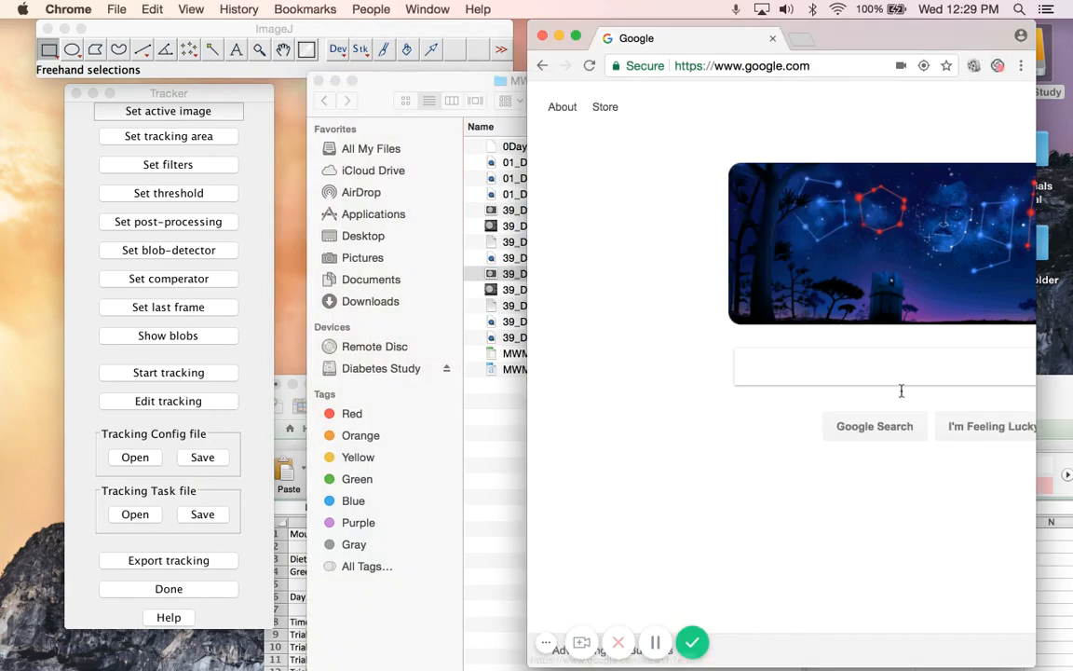